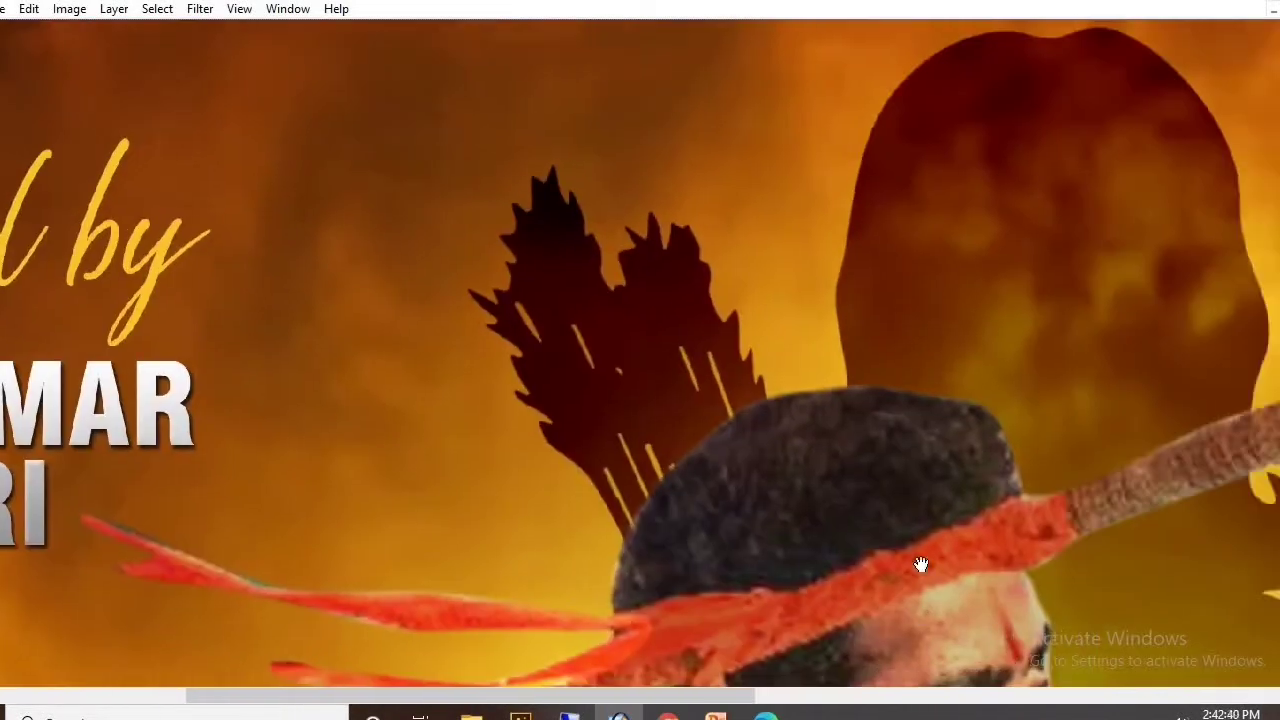
Pan across the finished RRR poster preview and fit it to the window.
left_click_drag(920, 563, 689, 420)
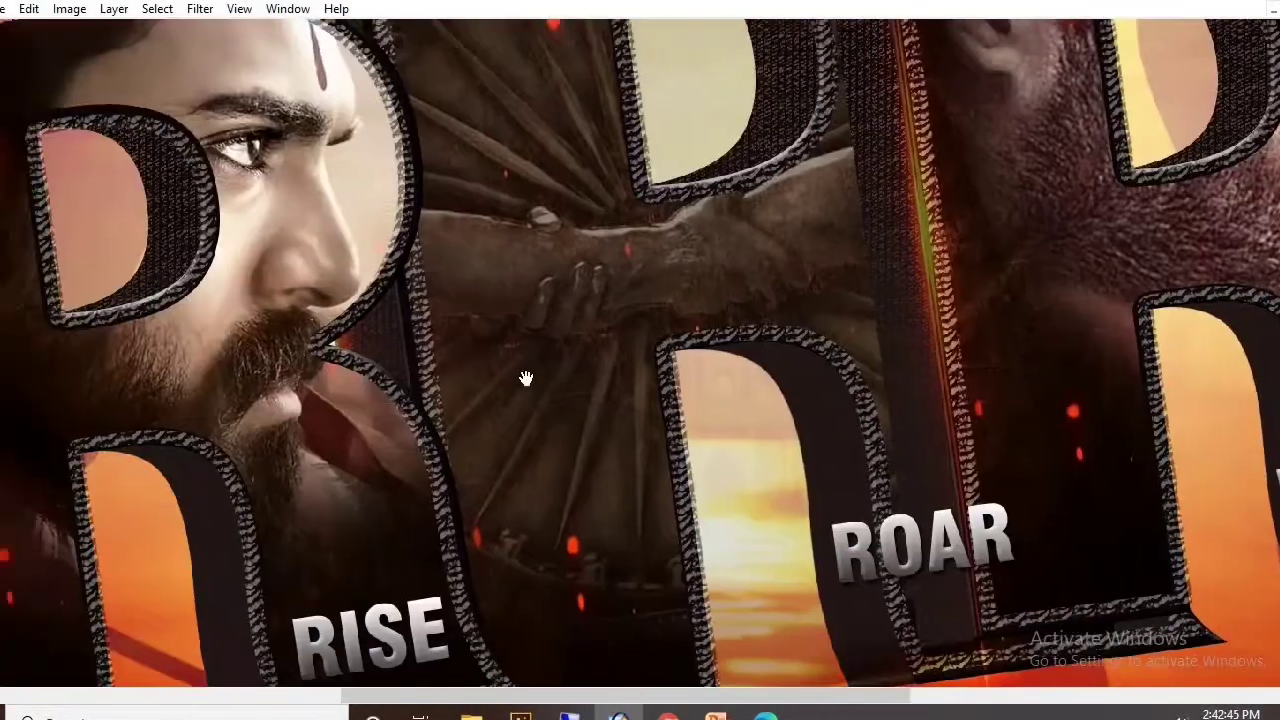
key("ctrl+0")
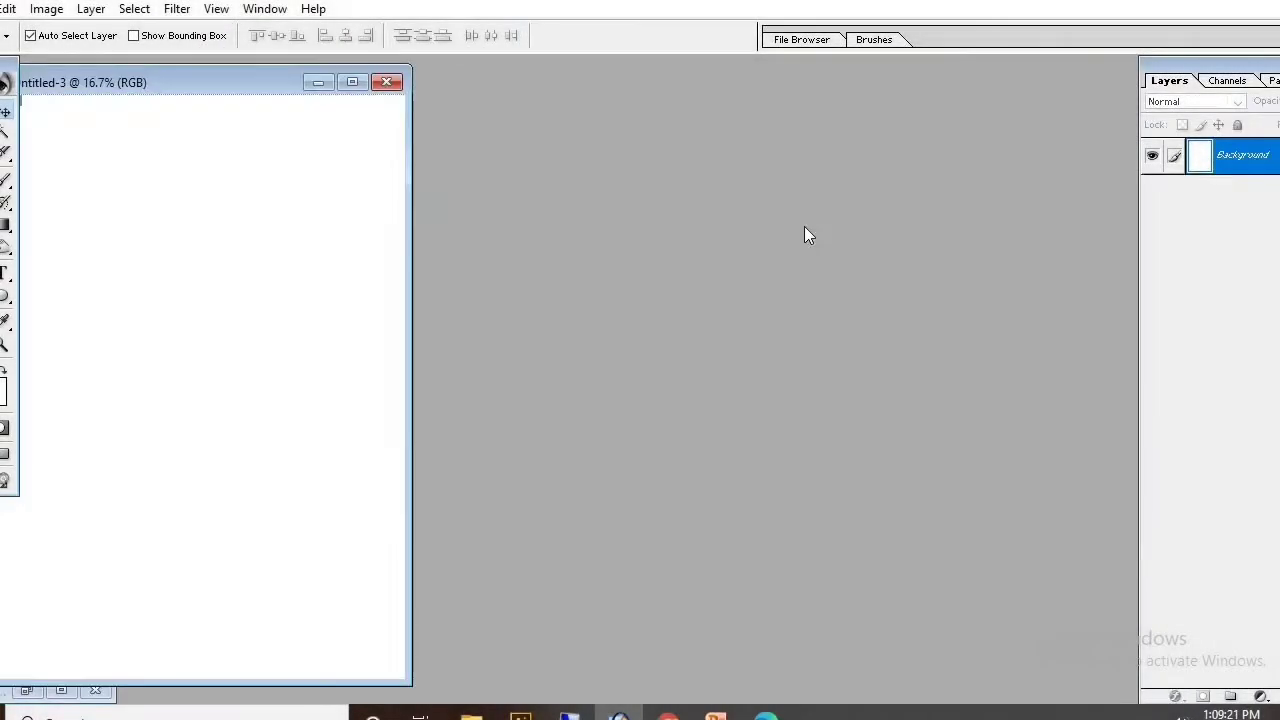
Create a new A3 document in landscape orientation.
left_click(352, 81)
left_click(69, 8)
left_click(291, 232)
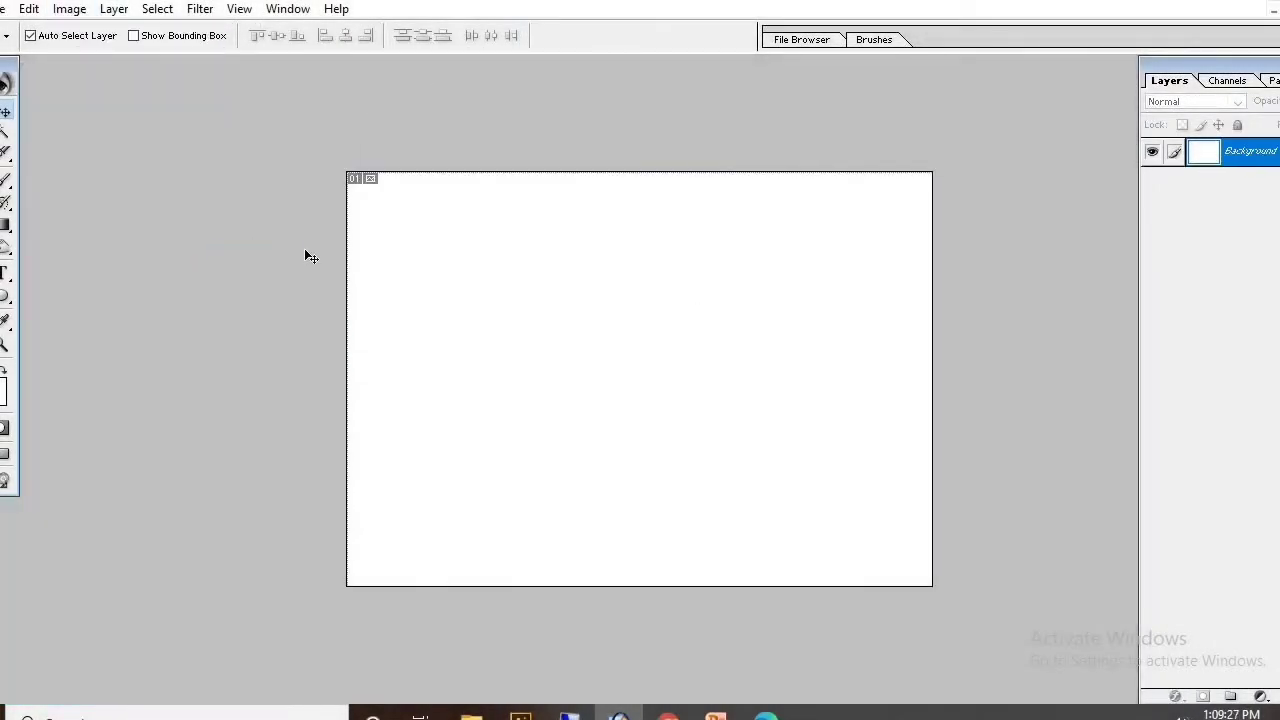
Type a letter R on the blank page and move it toward the centre.
key("t")
left_click(457, 350)
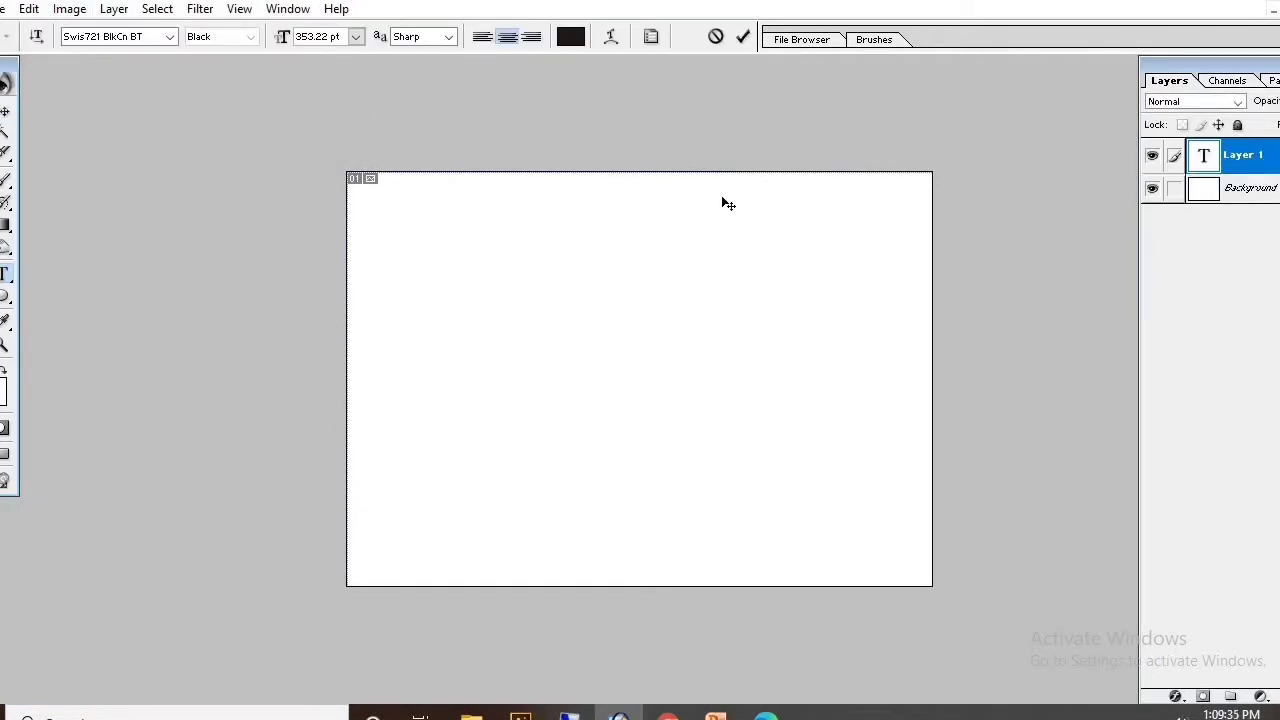
type("R")
left_click(5, 111)
left_click(651, 274)
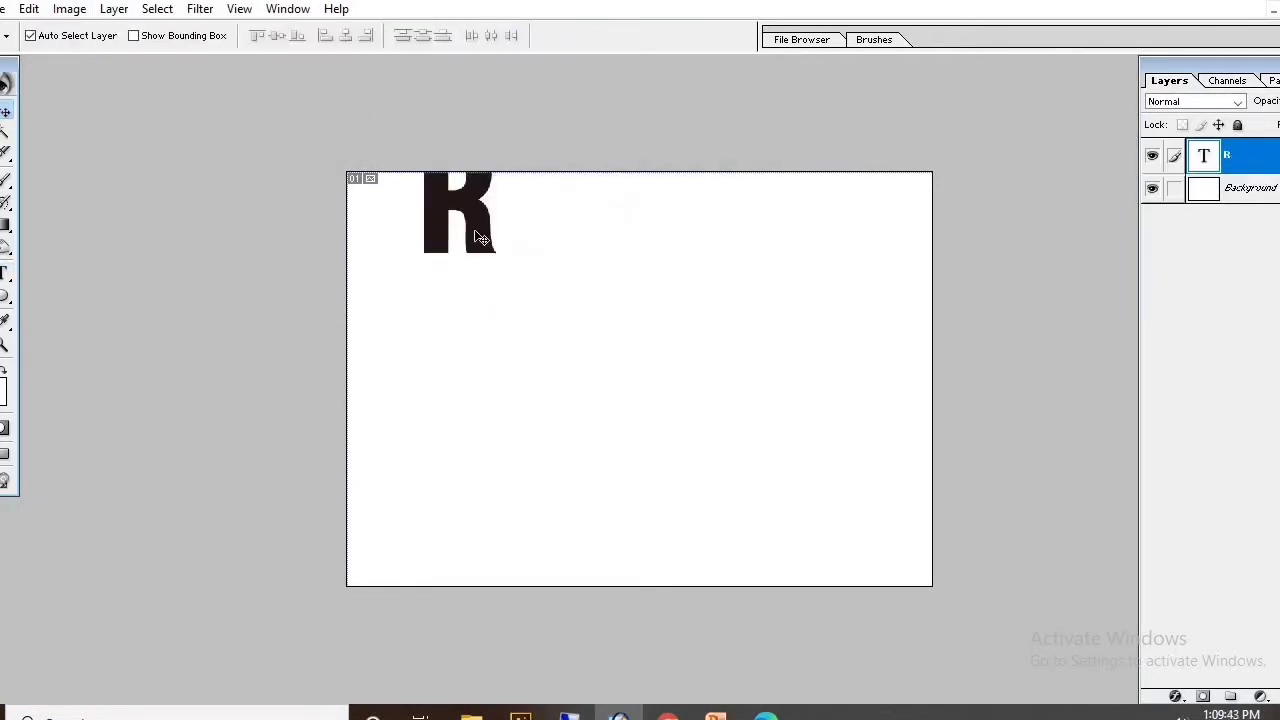
left_click_drag(475, 232, 530, 378)
Free Transform the R to enlarge it across most of the page.
key("ctrl+t")
left_click_drag(614, 437, 623, 423)
key("Return")
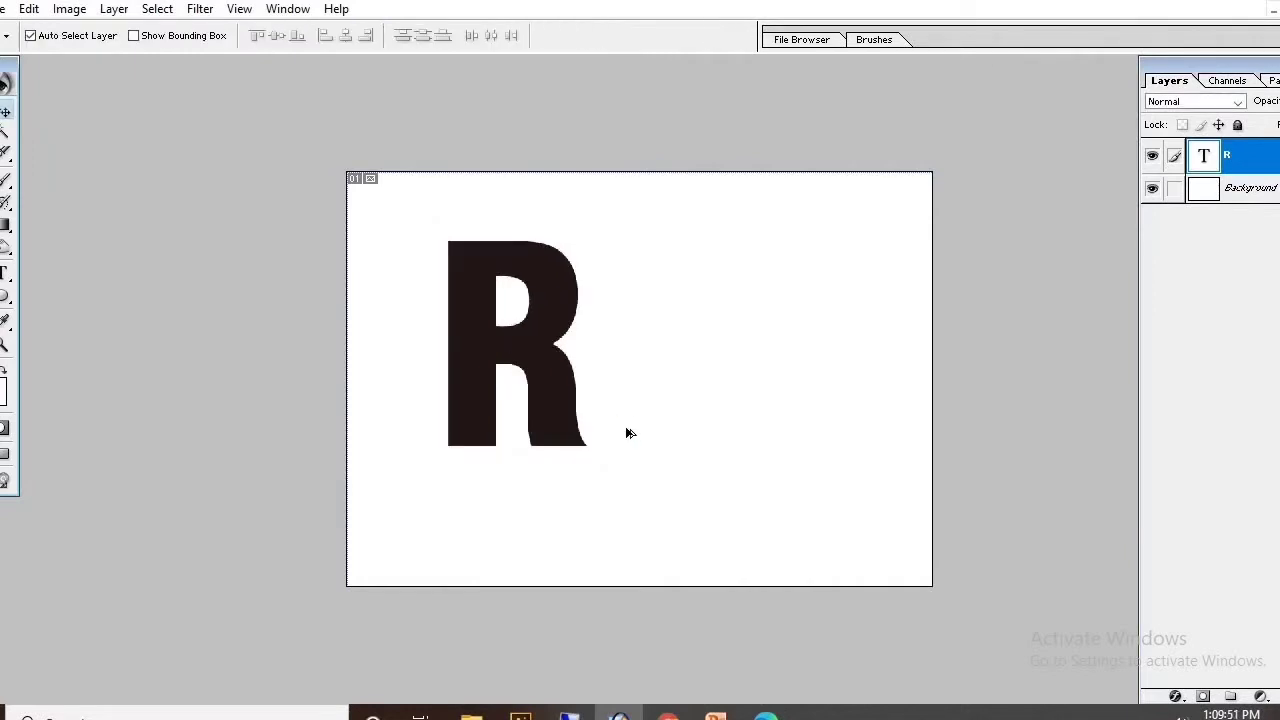
key("ctrl+plus")
key("ctrl+plus")
key("ctrl+minus")
key("ctrl+minus")
key("ctrl+plus")
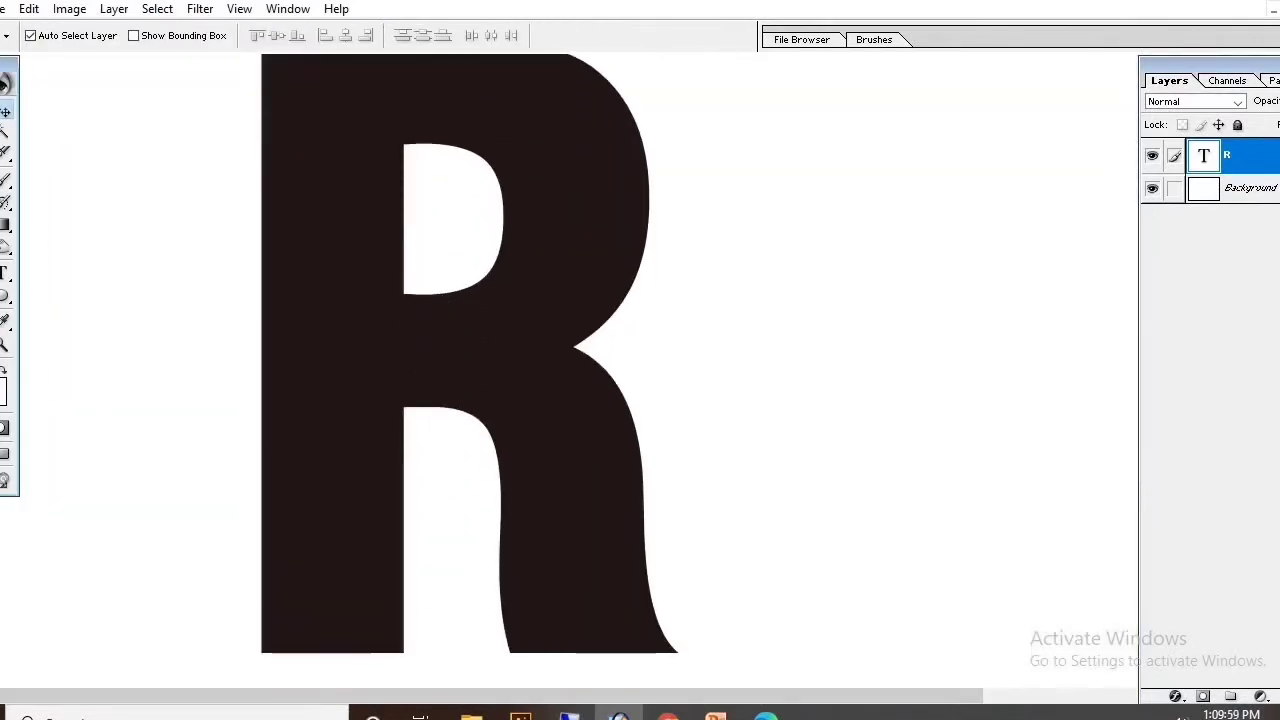
Check the foreground colour and bring the full Layers panel into view.
left_click(4, 385)
left_click(1006, 158)
scroll(352, 276, "up", 1)
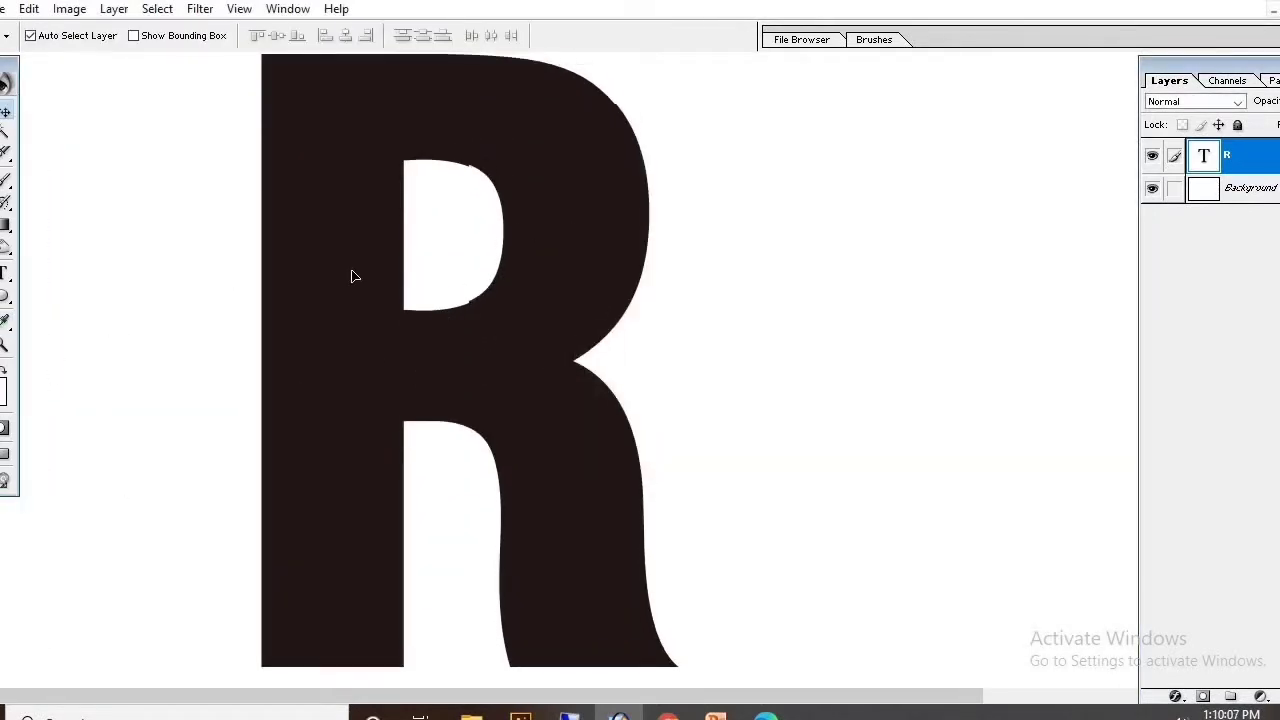
left_click_drag(1236, 60, 1144, 60)
Duplicate the R layer and nudge the original R slightly left.
left_click_drag(1259, 182, 1275, 182)
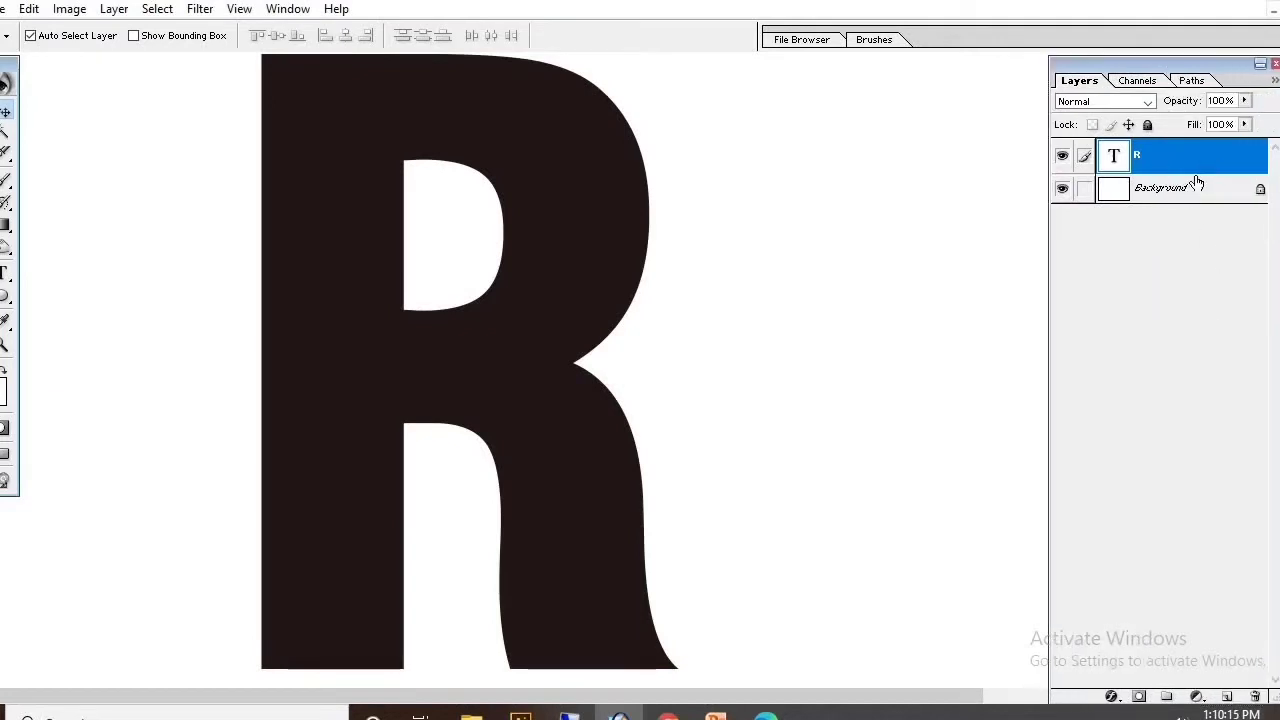
double_click(1117, 160)
key("Escape")
key("ctrl+j")
left_click(1143, 195)
key("Left")
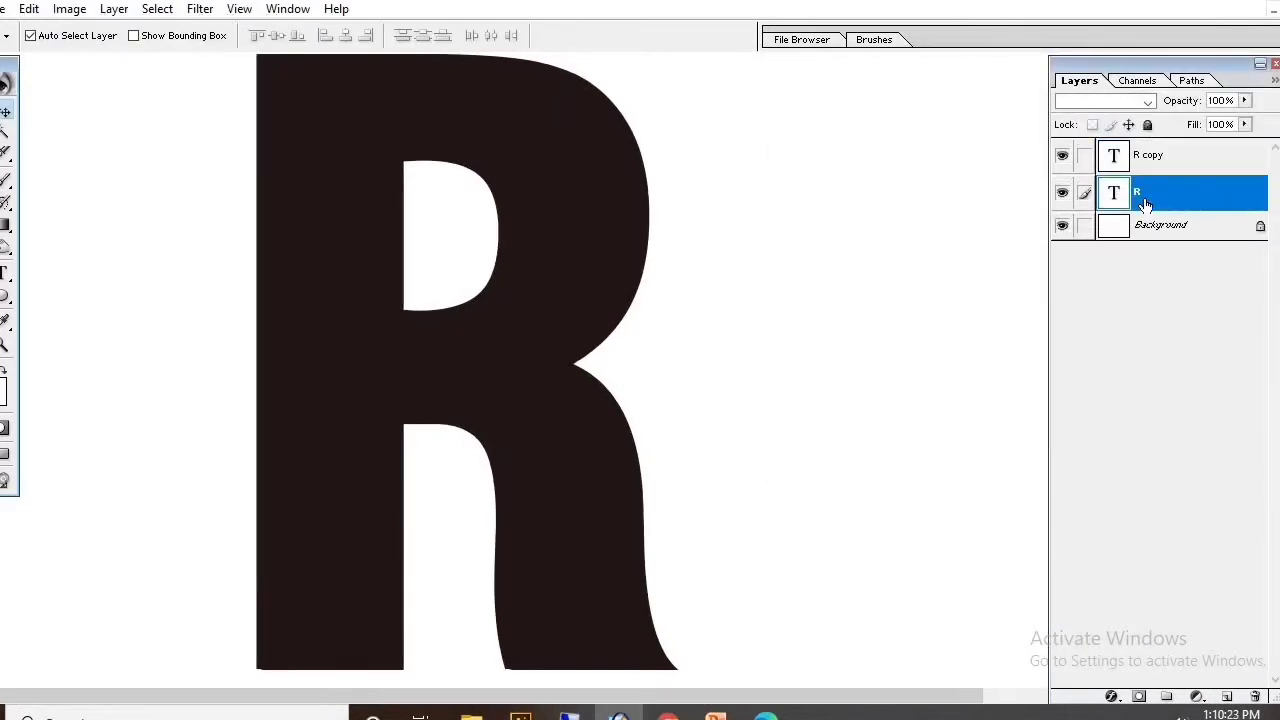
key("Left")
key("Left")
key("Left")
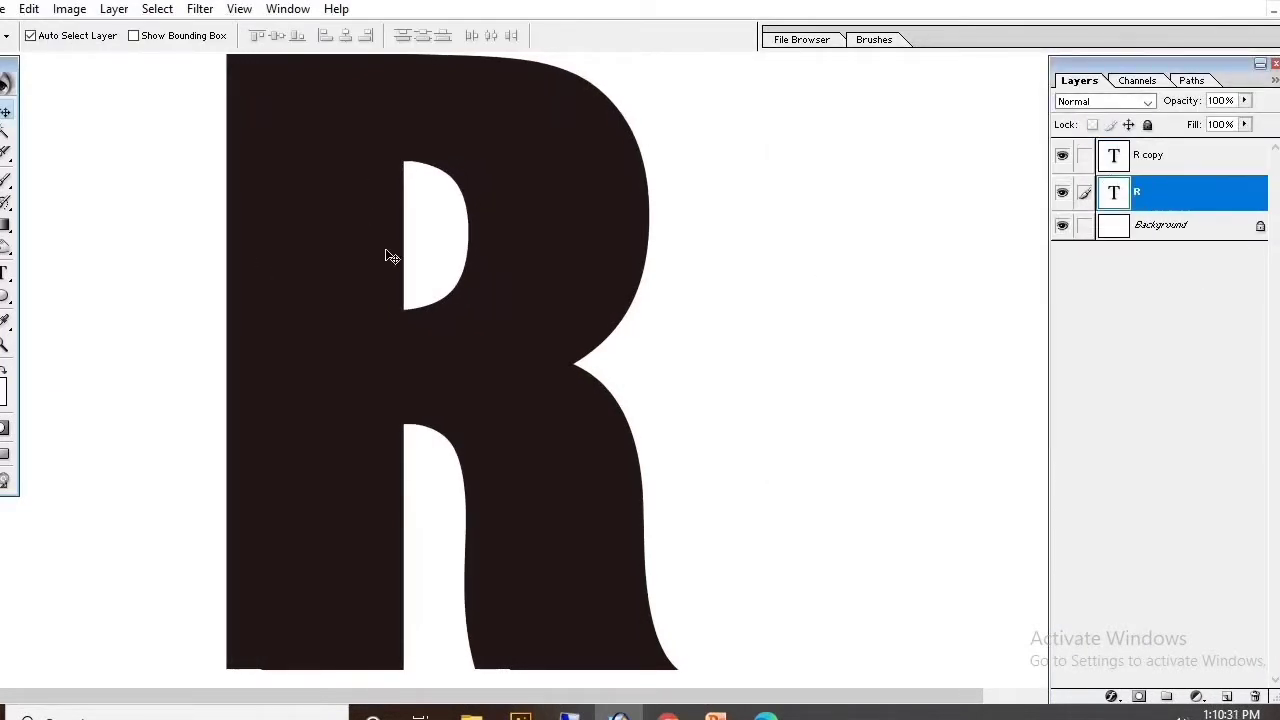
Add Bevel and Emboss to the original R and browse texture patterns.
double_click(1209, 193)
left_click(826, 260)
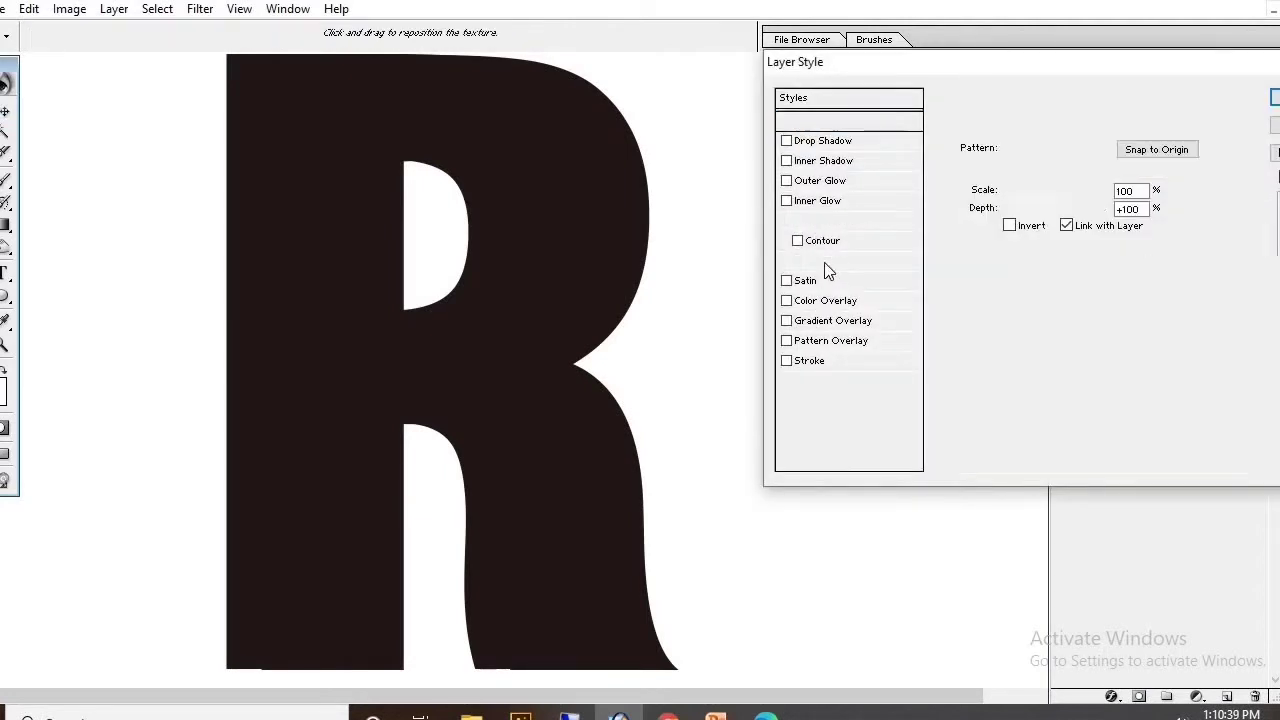
left_click(1070, 148)
left_click(975, 228)
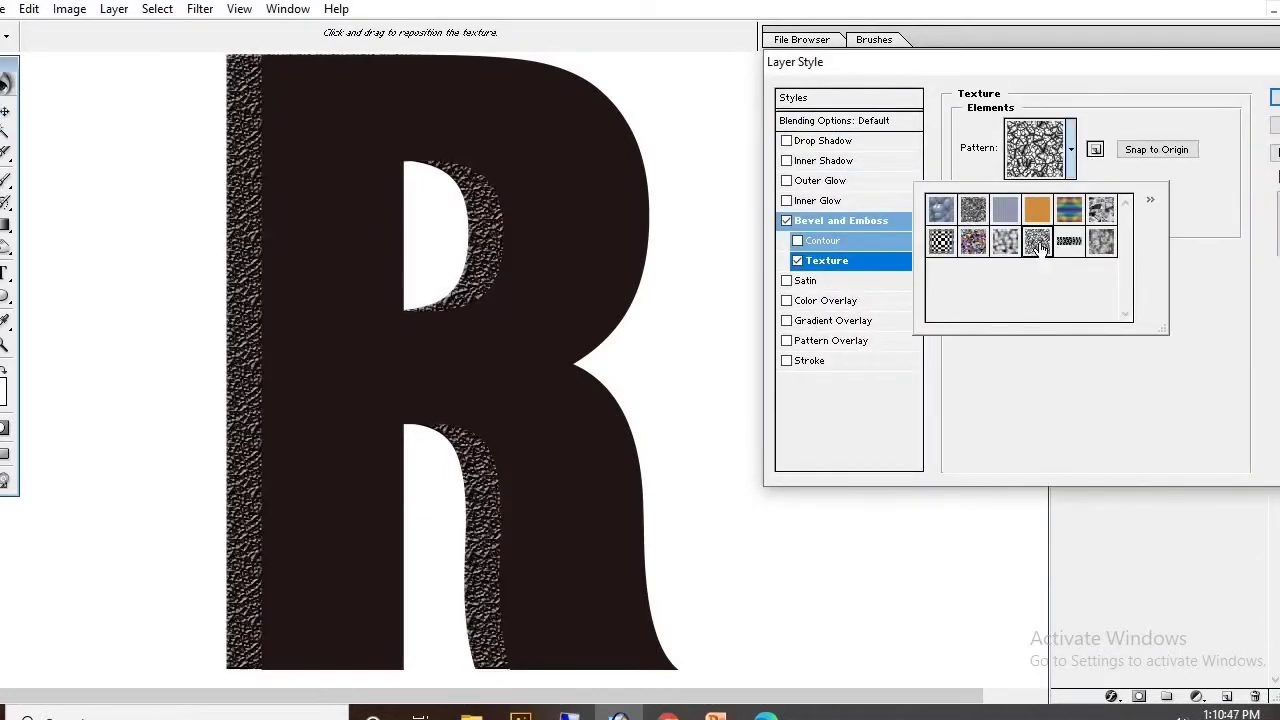
left_click(1005, 210)
left_click(1069, 210)
Apply the fine striped texture at 144% scale, then view the contour settings.
left_click(941, 241)
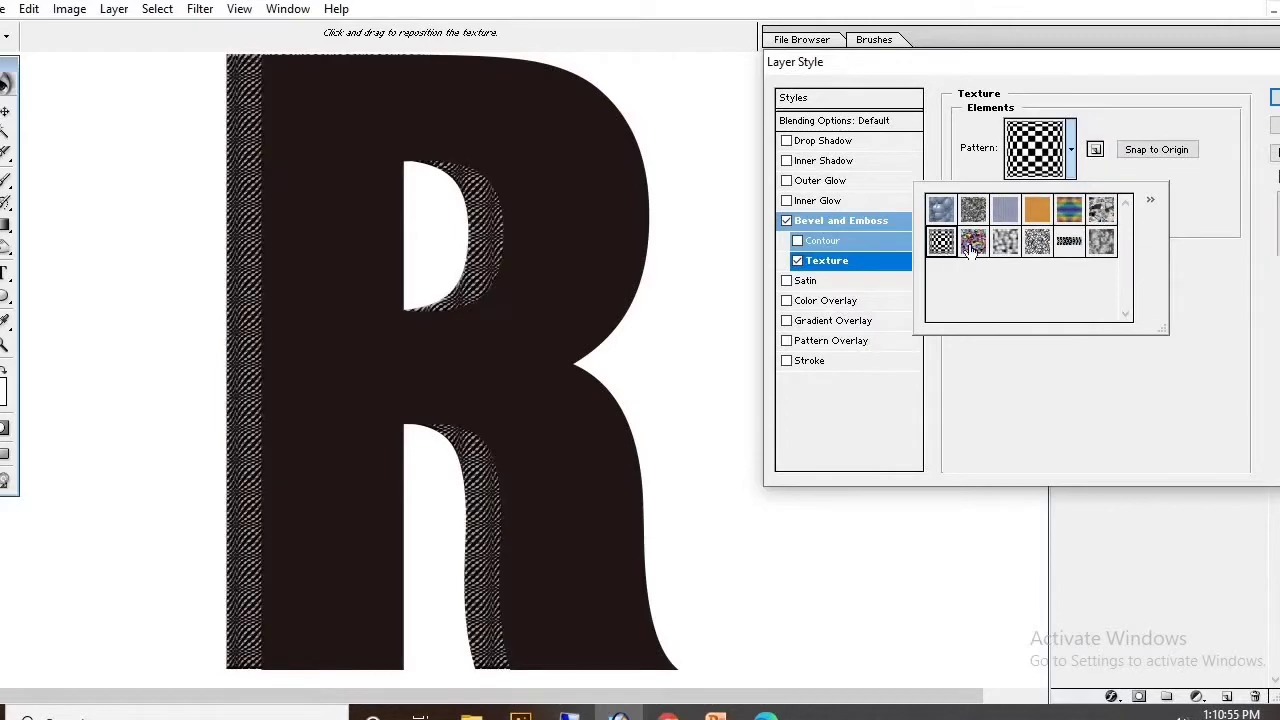
left_click(1005, 241)
left_click(1069, 243)
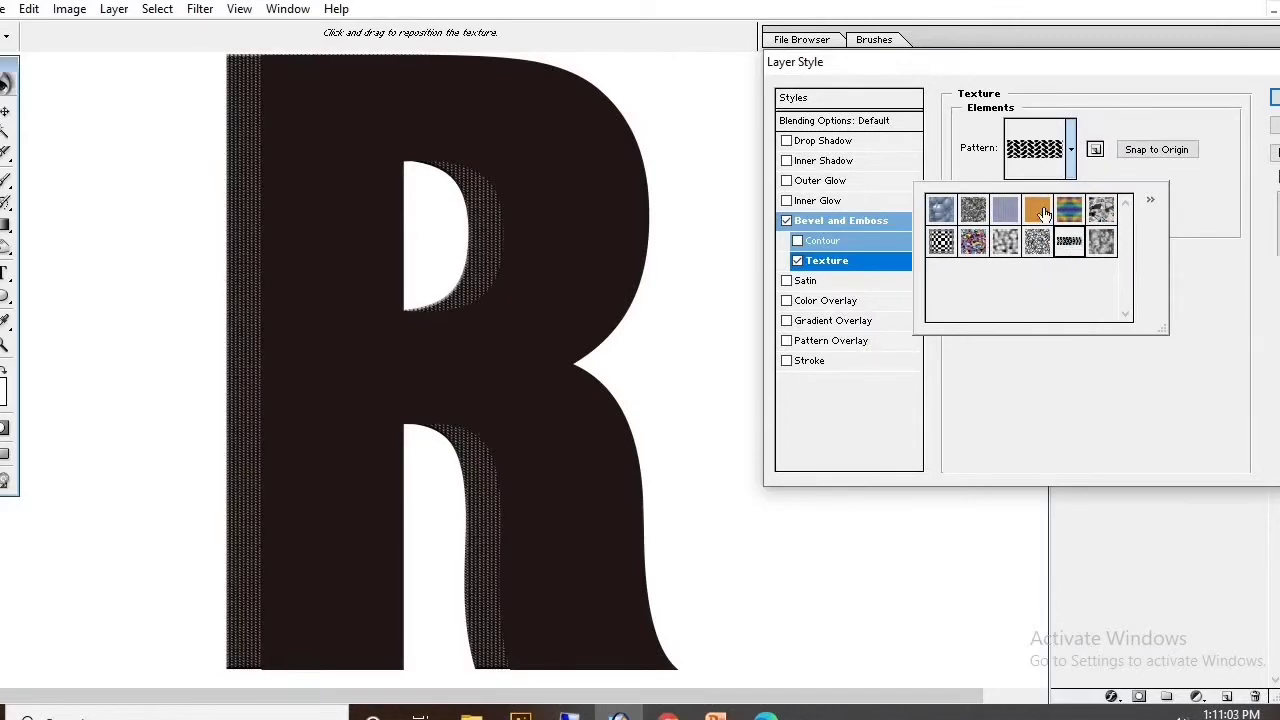
left_click(1148, 150)
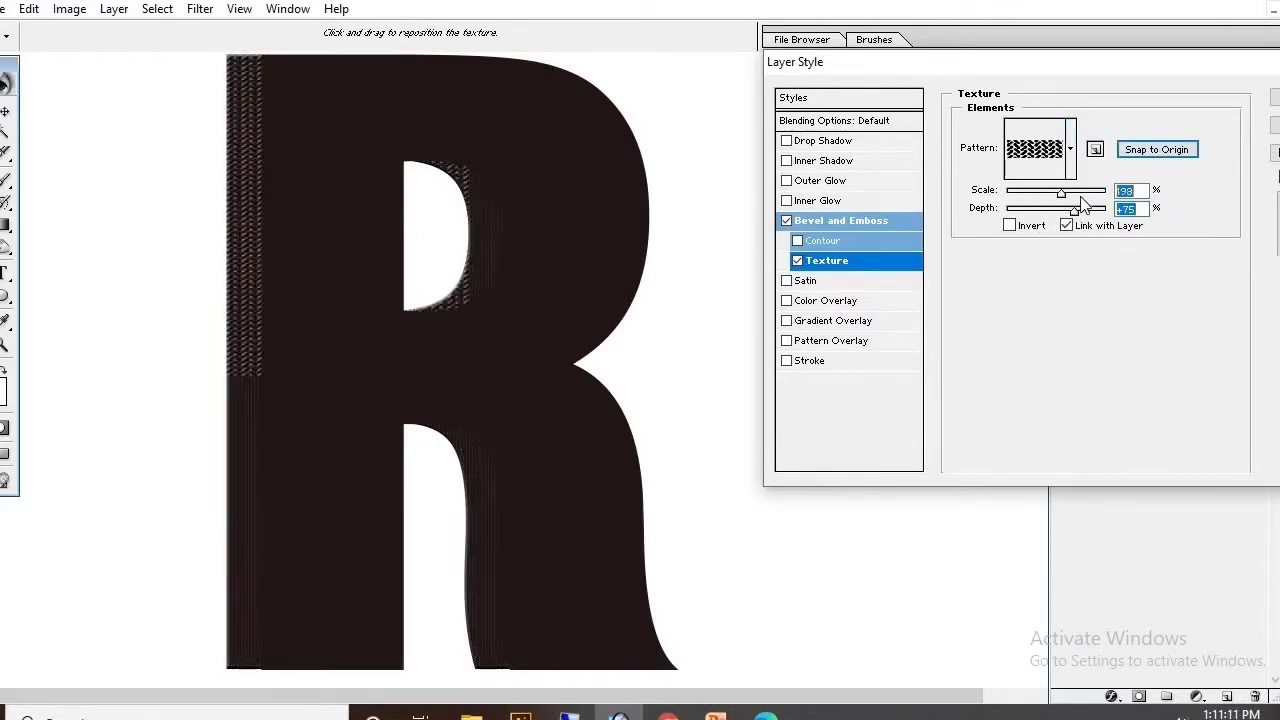
left_click_drag(1030, 190, 1065, 205)
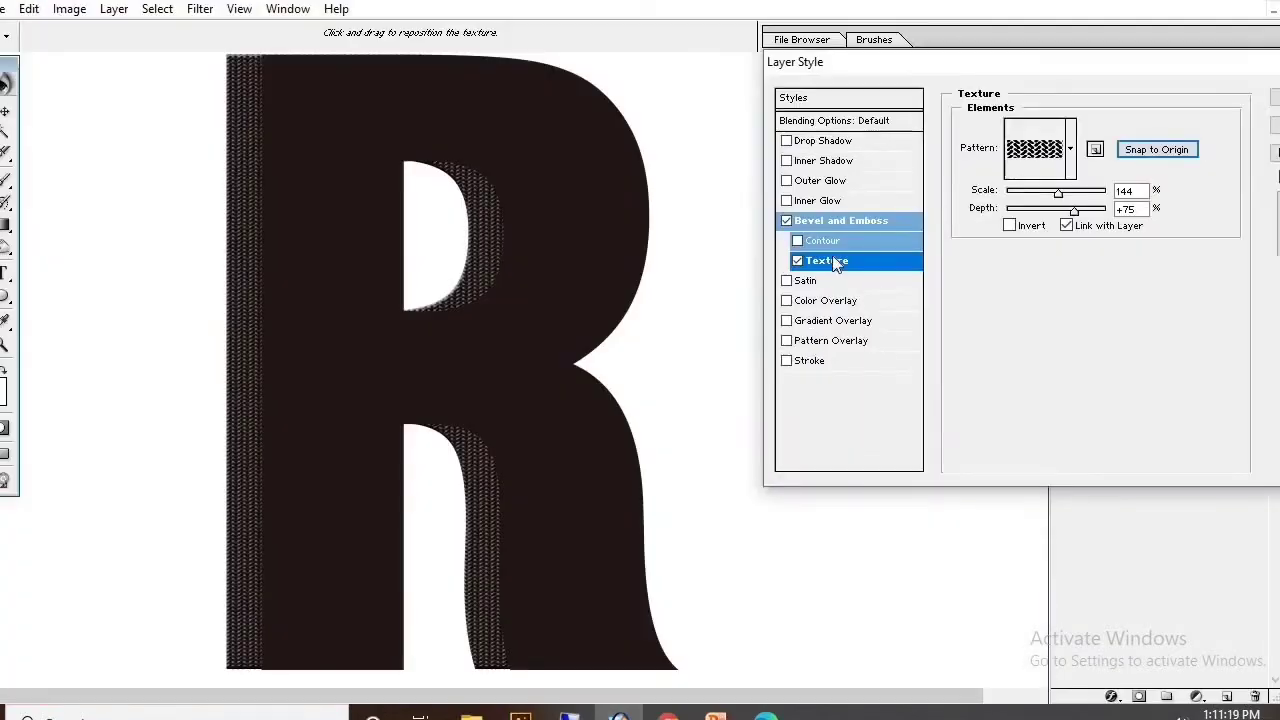
left_click(799, 243)
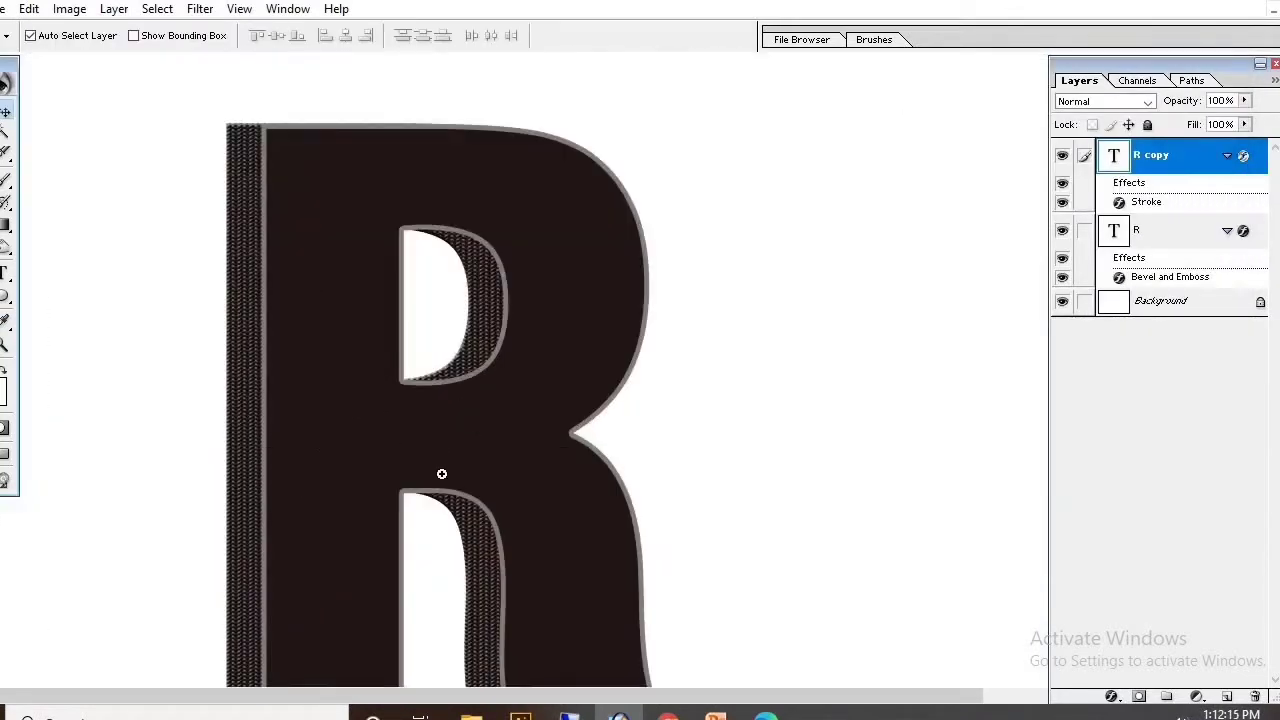
Relight the R's bevel to -132° angle, 6° altitude, with lower highlight opacity.
key("ctrl+plus")
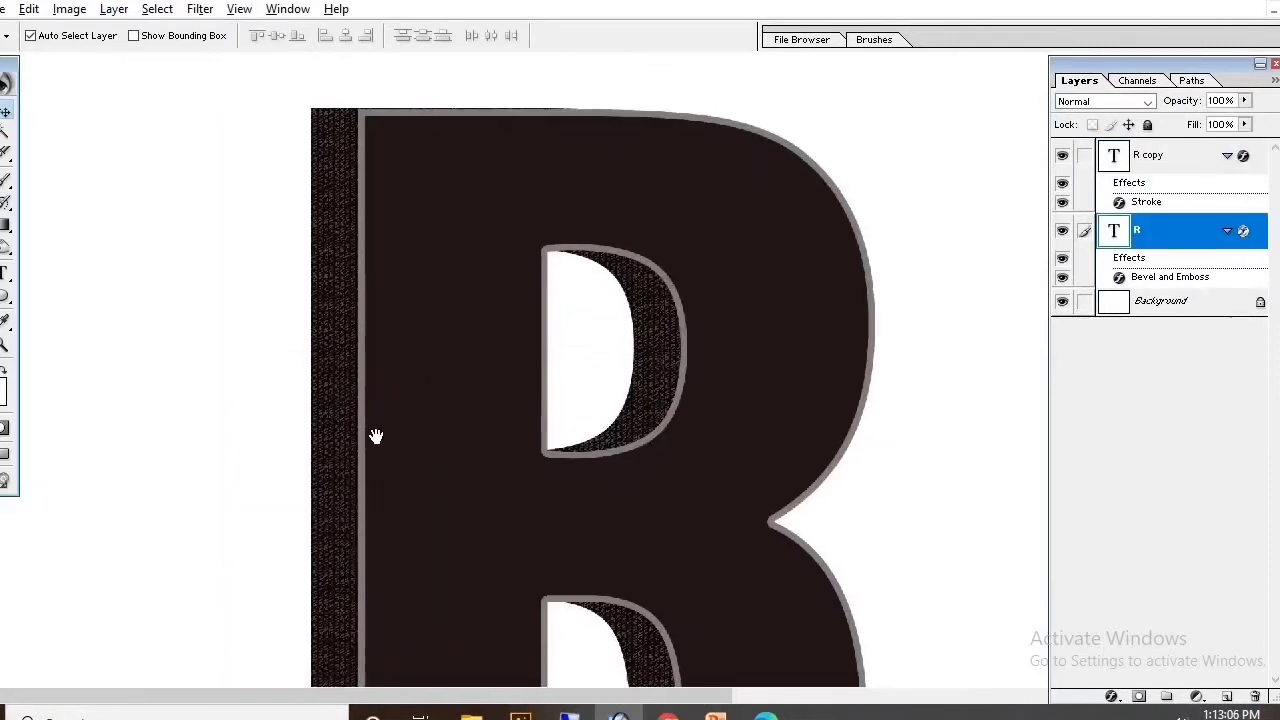
key("ctrl+plus")
double_click(1141, 280)
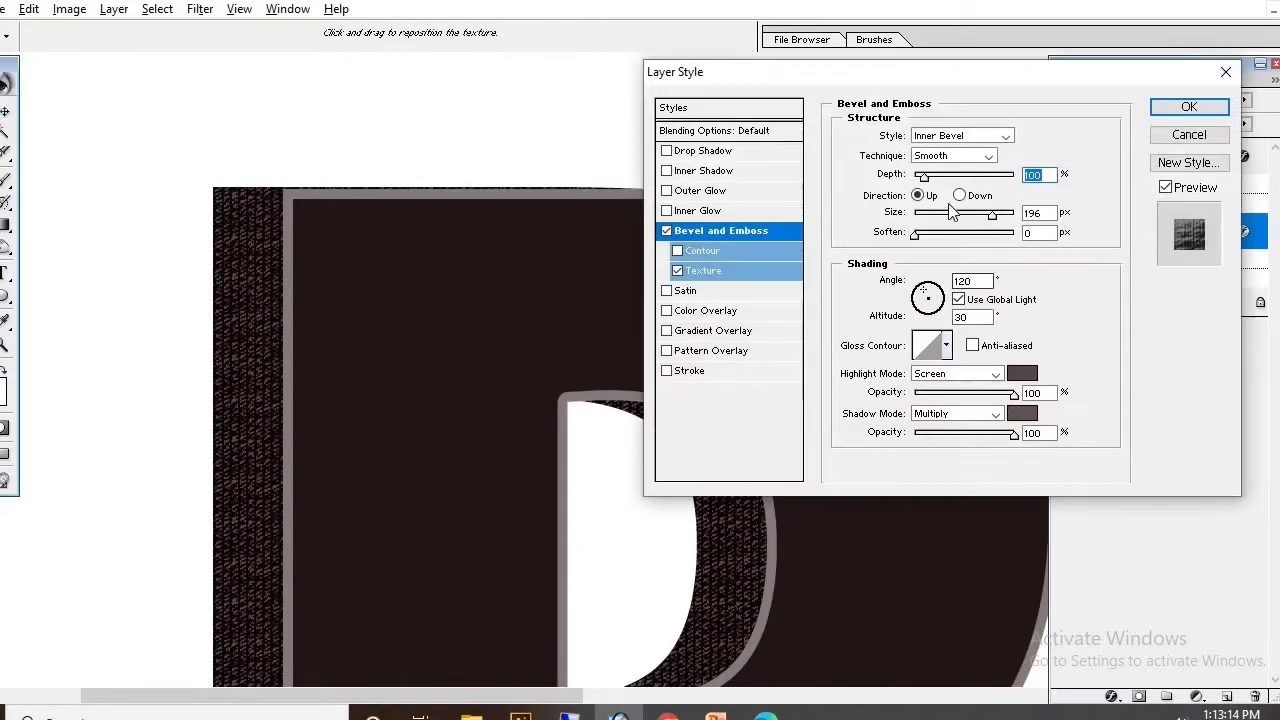
left_click_drag(928, 295, 922, 313)
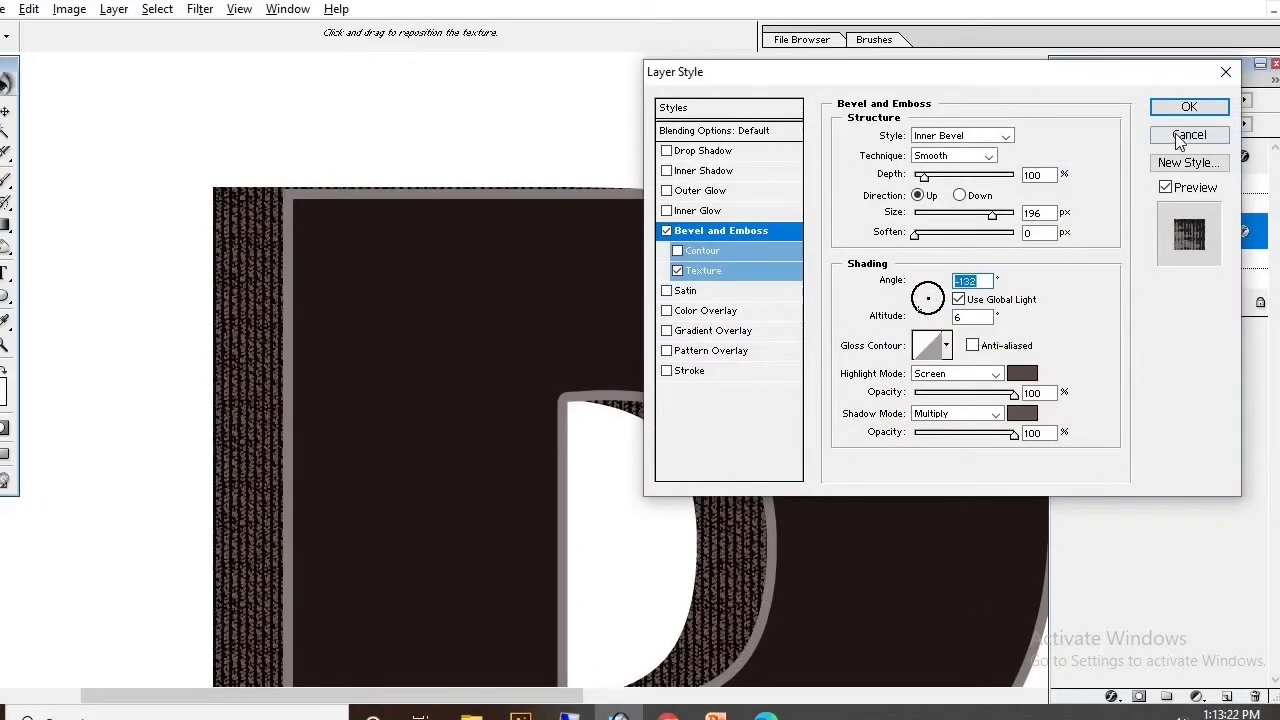
left_click(1186, 162)
key("Escape")
left_click_drag(1013, 392, 968, 398)
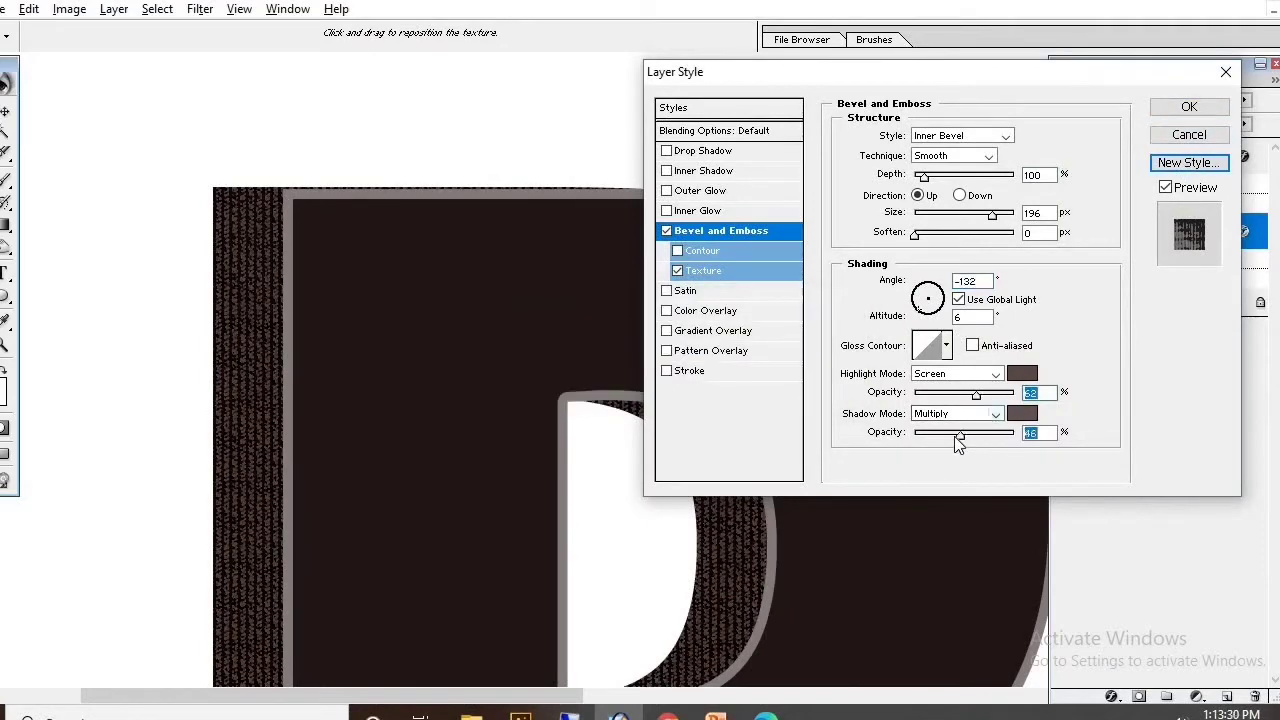
left_click(946, 345)
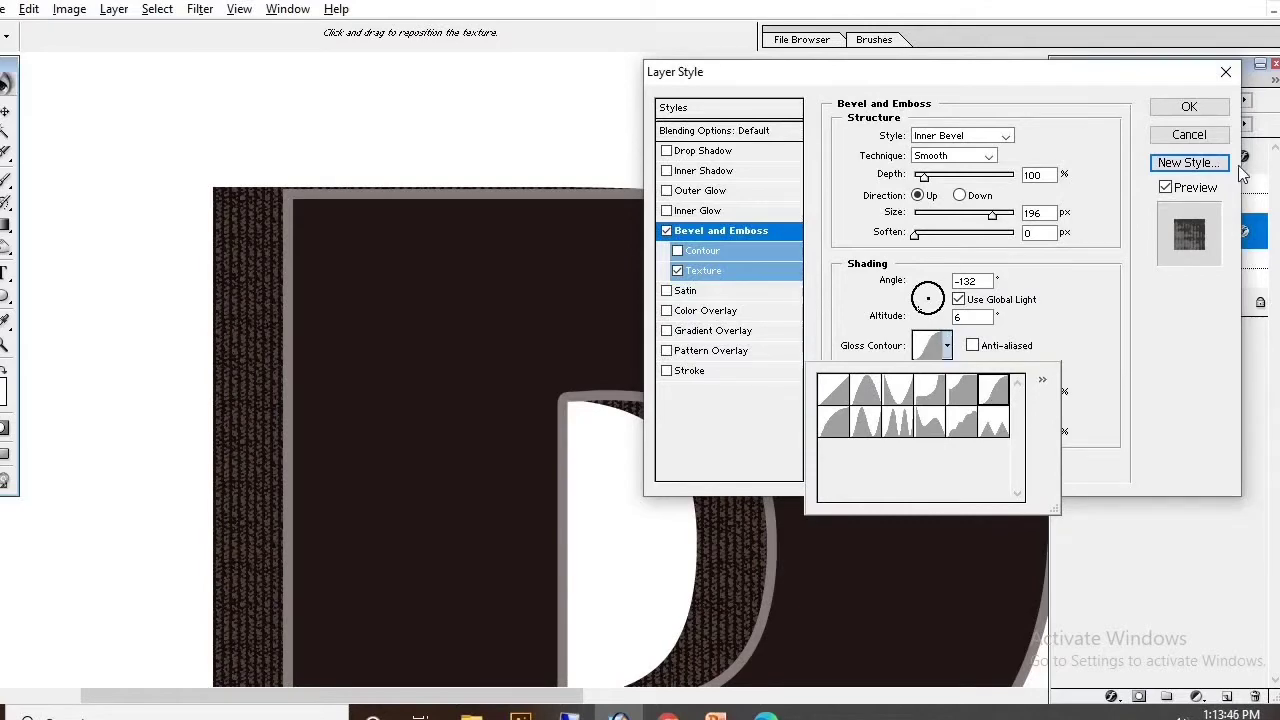
key("Return")
key("Return")
Give R copy a dark brown stroke in colour 4A3531.
left_click(702, 207)
double_click(1146, 201)
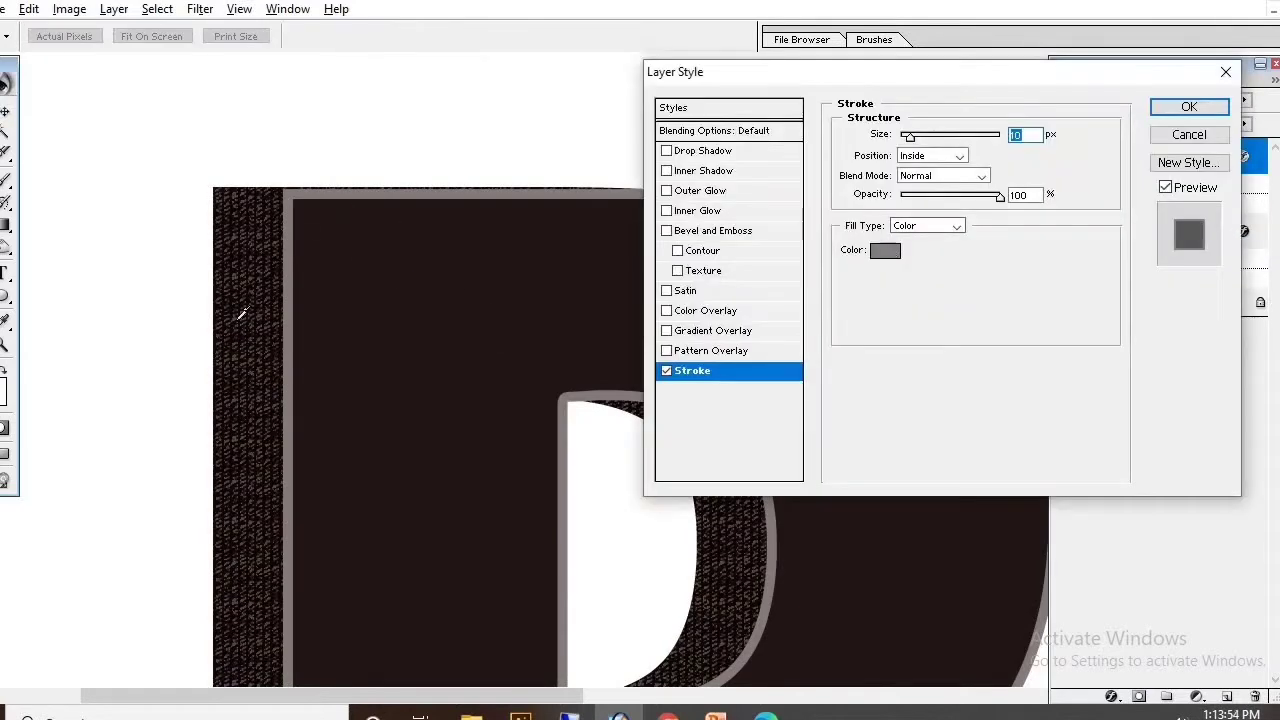
left_click(889, 251)
left_click(257, 277)
left_click(665, 353)
key("Return")
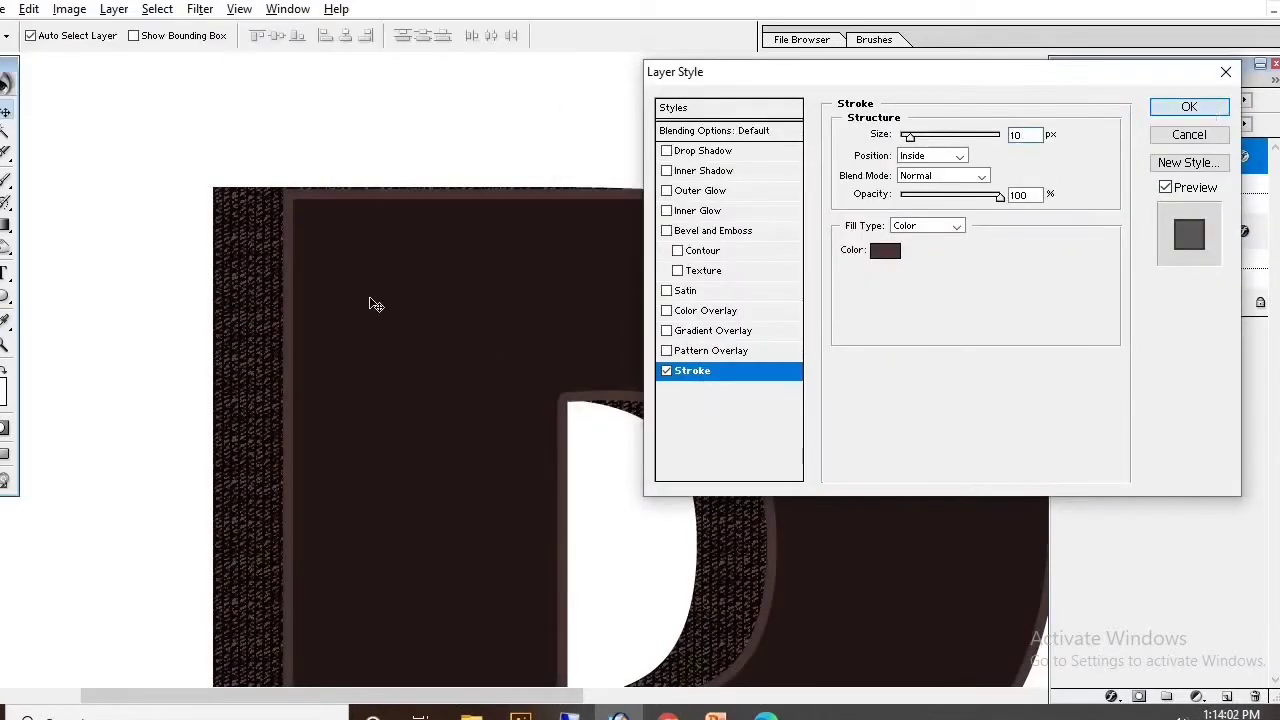
key("Return")
key("ctrl+plus")
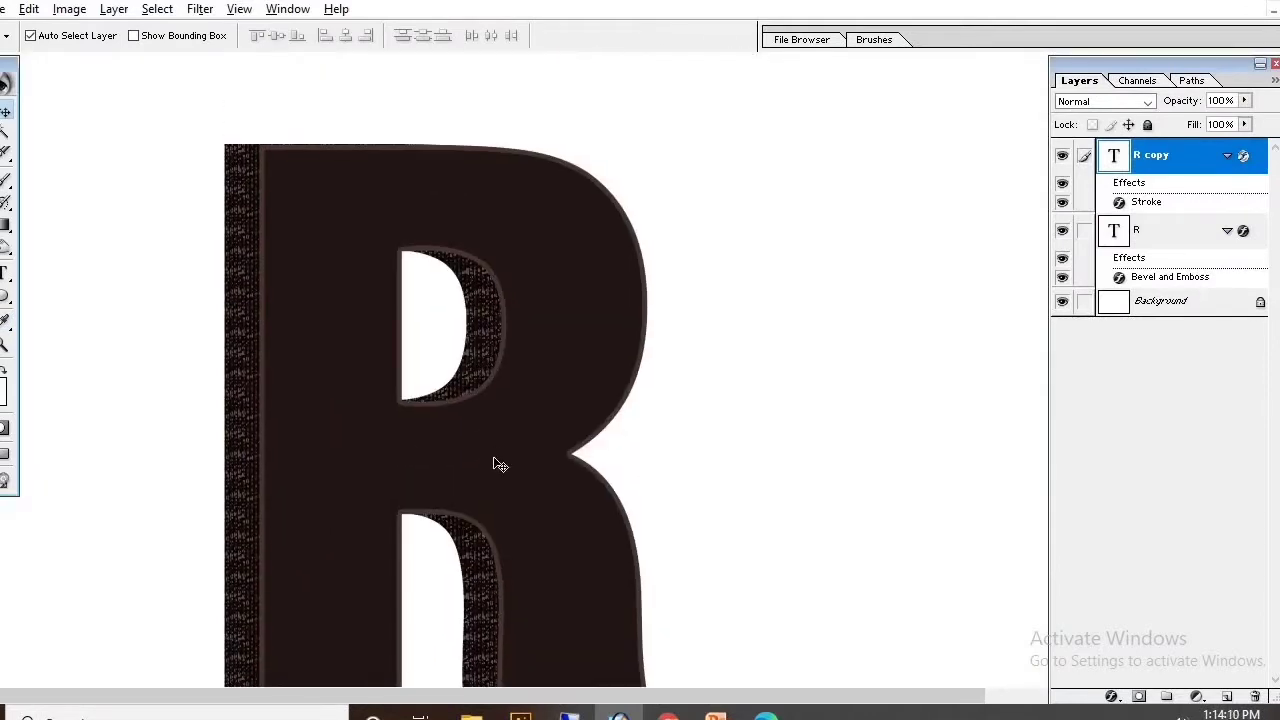
Add a contoured bevel to R copy and set its stroke to 20 px.
double_click(1146, 201)
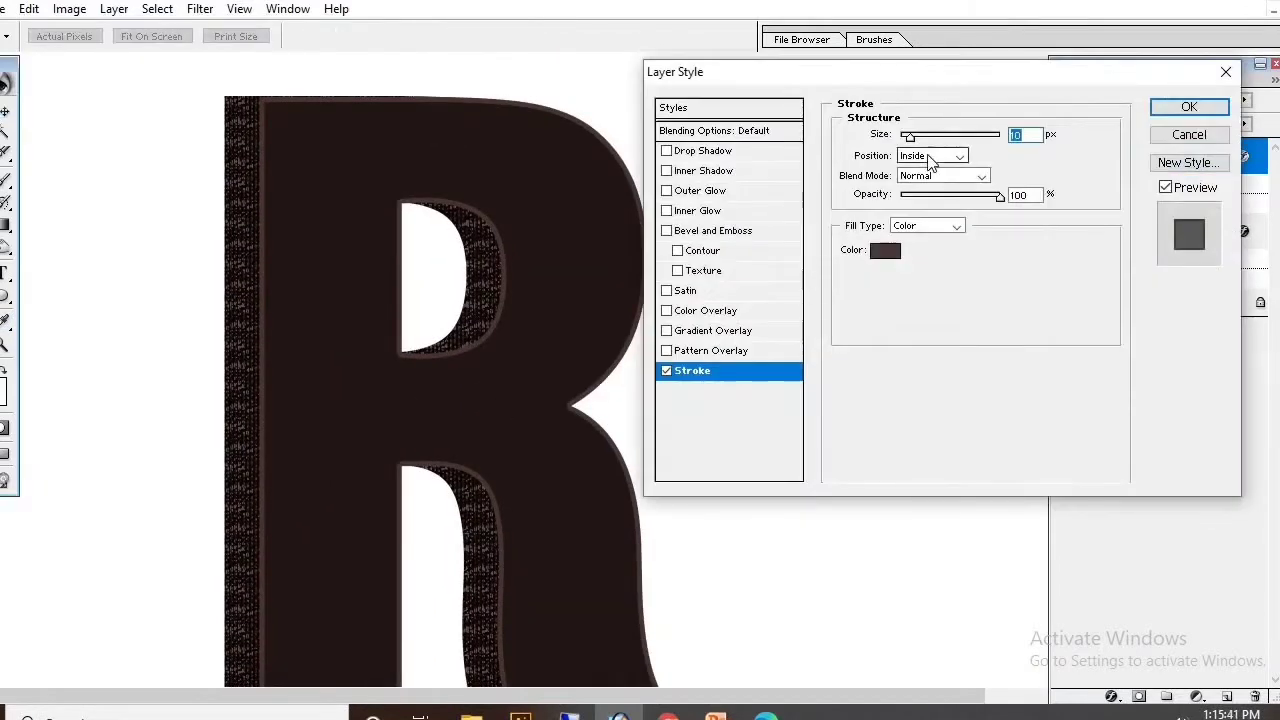
left_click(678, 250)
key("ctrl+plus")
left_click(913, 137)
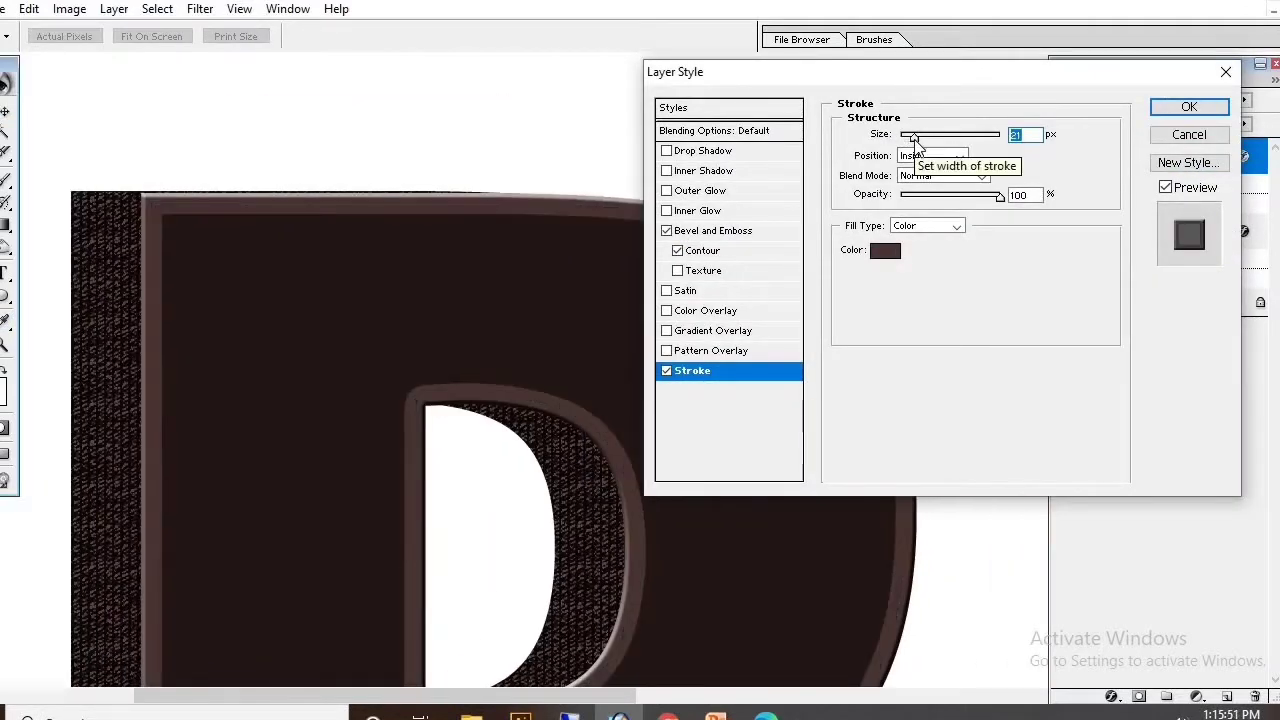
left_click_drag(913, 137, 911, 137)
mouse_move(337, 191)
left_mouse_down()
mouse_move(286, 434)
mouse_move(598, 411)
left_mouse_up()
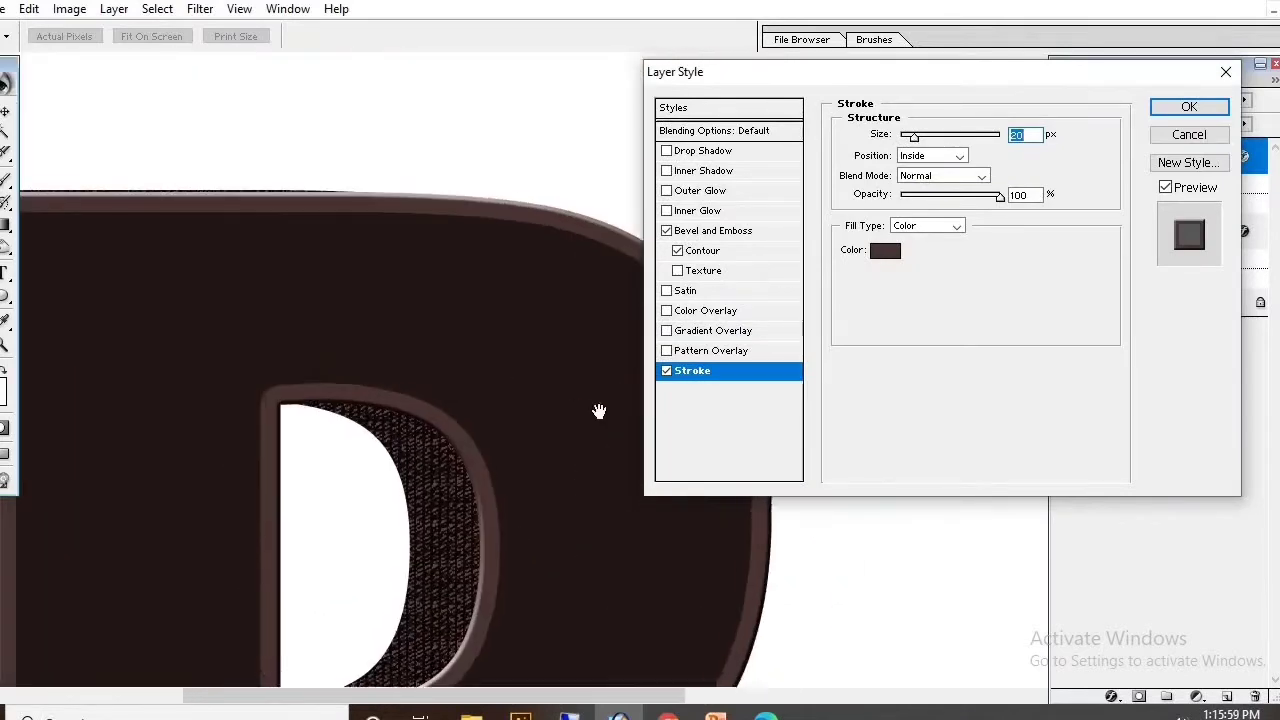
left_click(1188, 106)
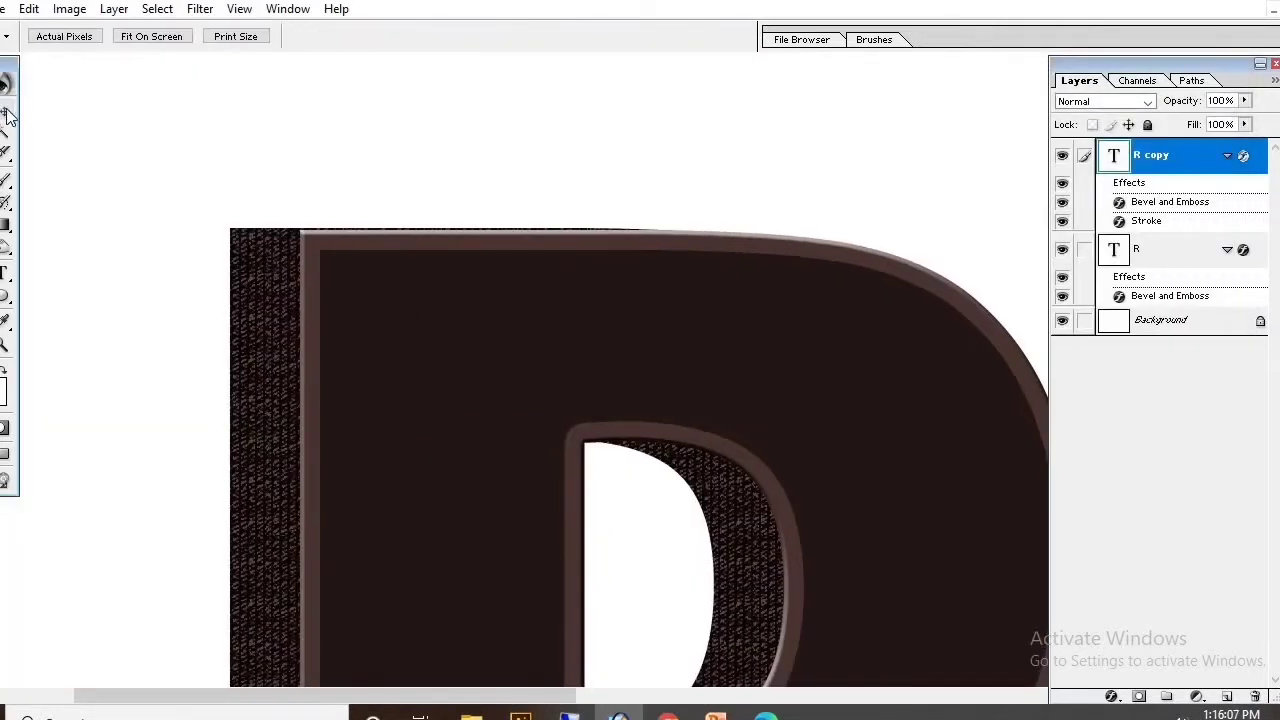
Recentre the whole R in view and duplicate R copy as R copy 2.
key("ctrl+minus")
scroll(600, 340, "down", 3)
left_click_drag(514, 326, 497, 417)
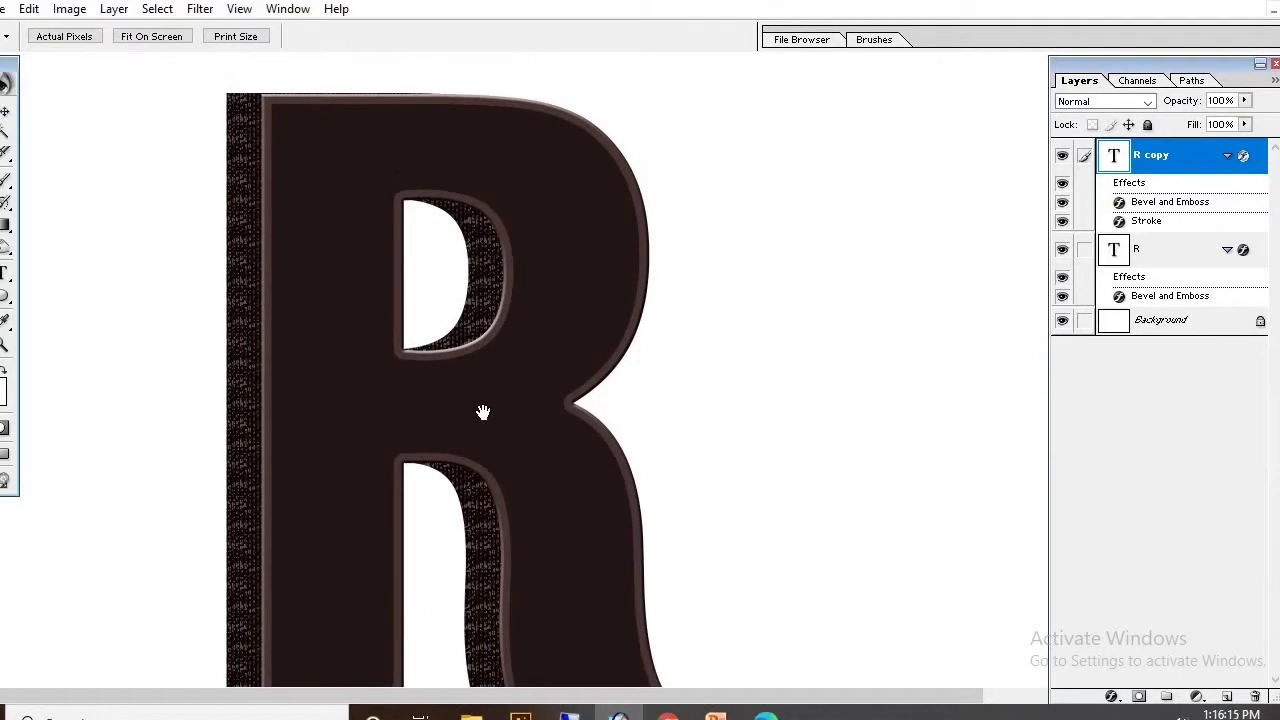
key("v")
key("ctrl+j")
Rasterize R copy 2 and select the letter's dark fill with the Magic Wand.
right_click(1070, 150)
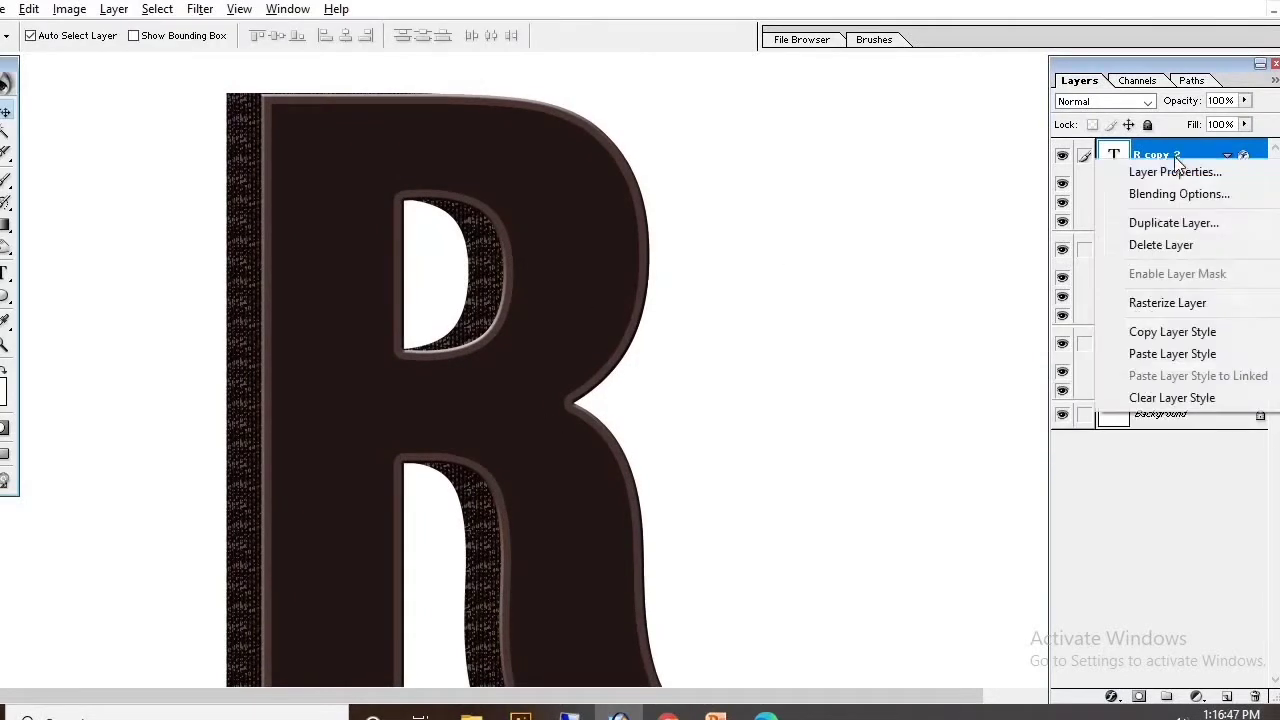
key("Escape")
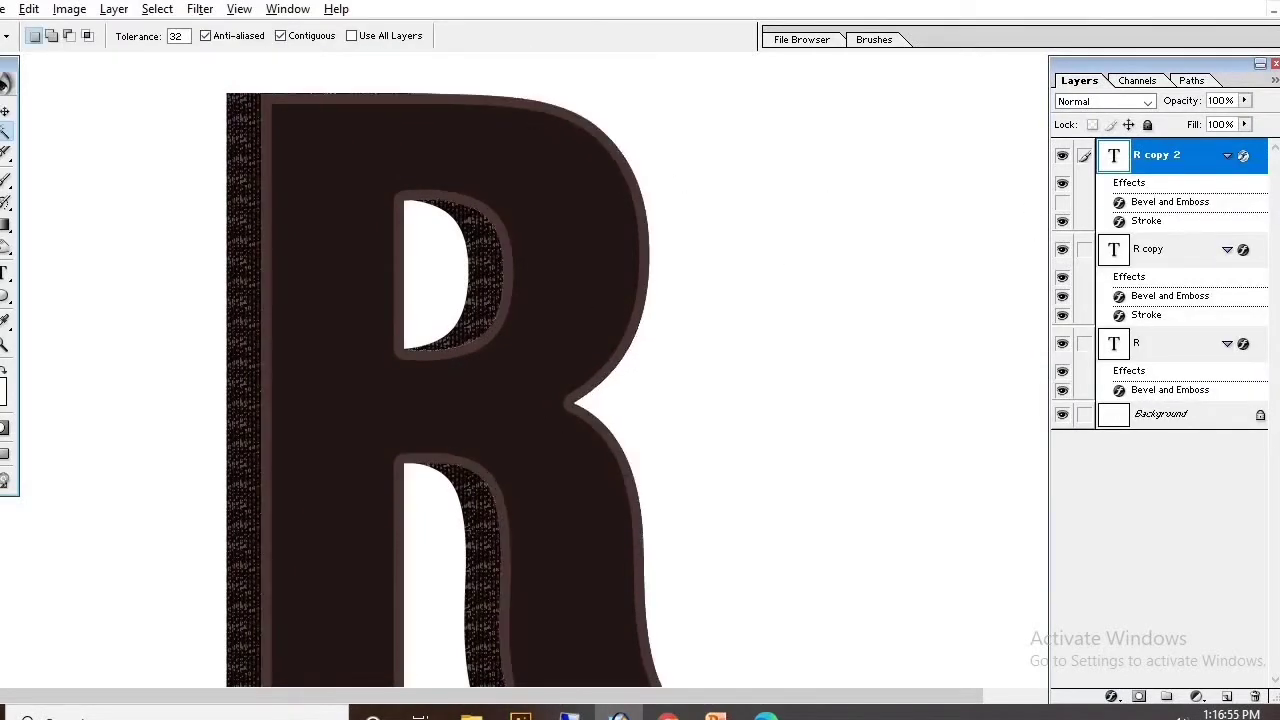
left_click(1227, 696, "ctrl")
key("ctrl+e")
key("b")
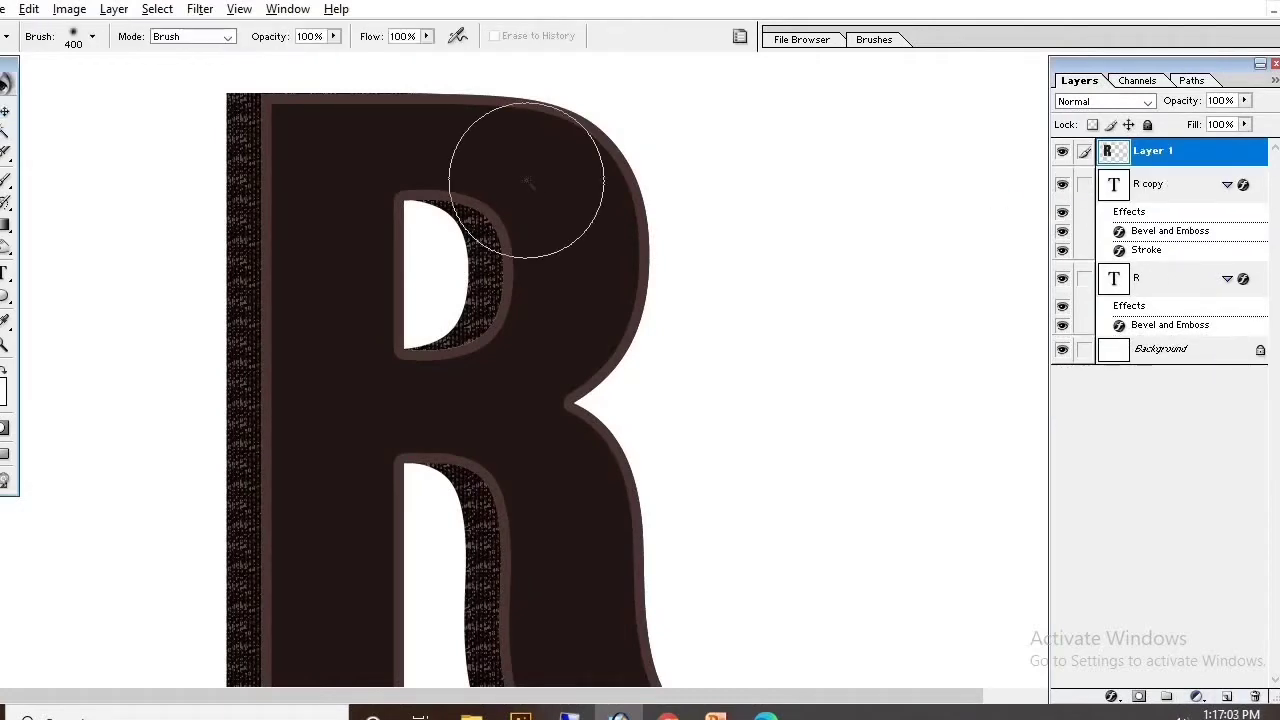
key("w")
left_click(484, 172)
Copy the selection to a new layer, delete Layer 1, and select Layer 2.
key("ctrl+j")
left_click(1150, 177)
left_click(114, 8)
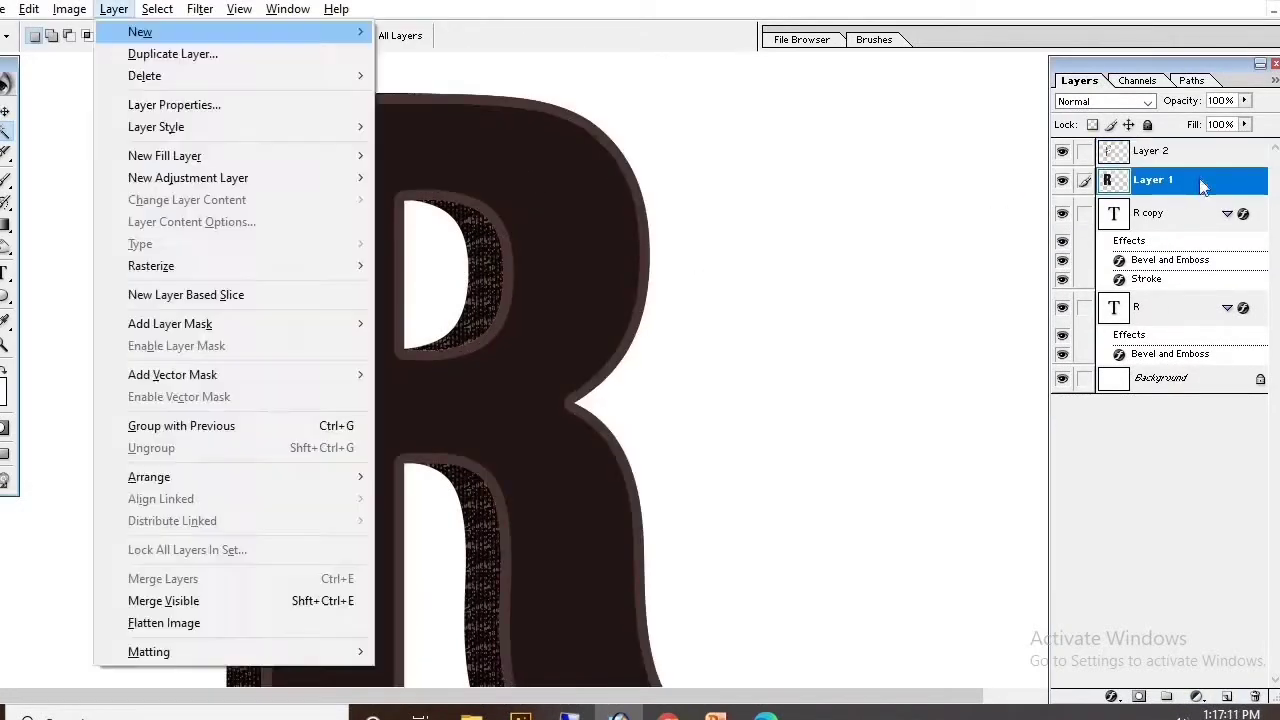
left_click(143, 74)
left_click(1170, 158)
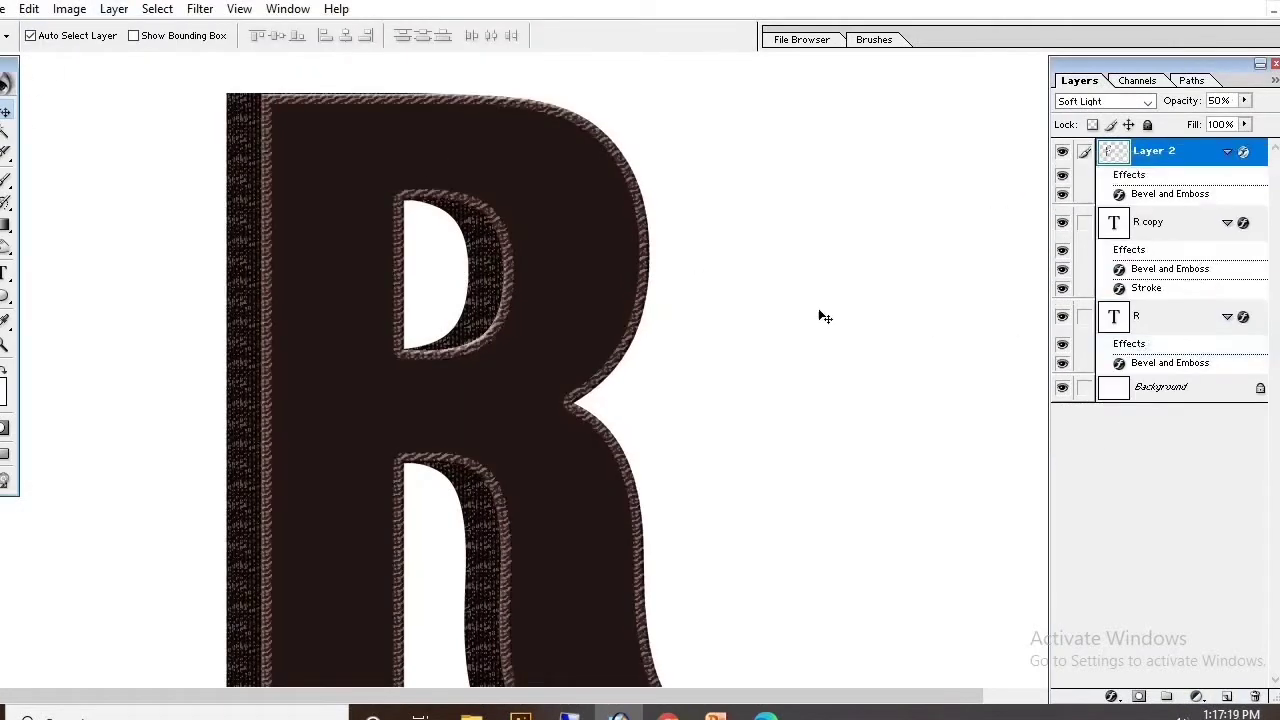
Shrink Layer 2 slightly with Free Transform to fit the R.
key("ctrl+t")
left_click_drag(678, 117, 671, 124)
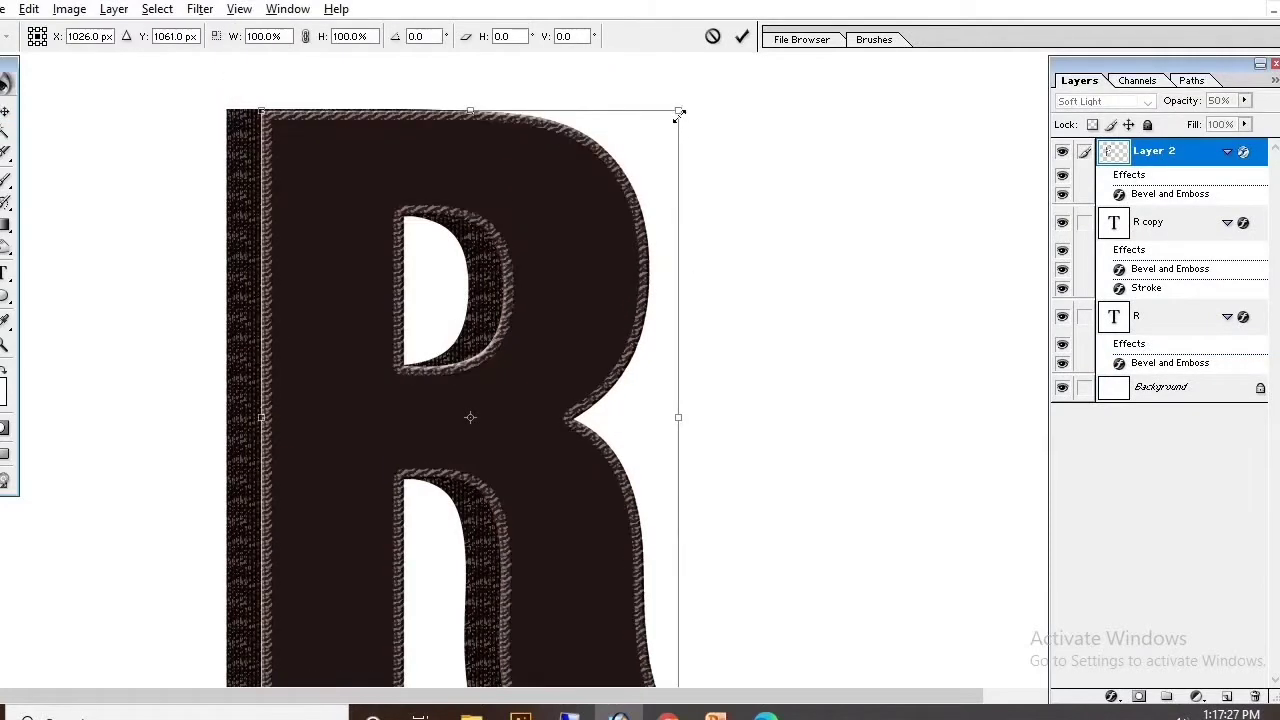
scroll(660, 187, "down", 2)
key("Return")
scroll(700, 330, "up", 2)
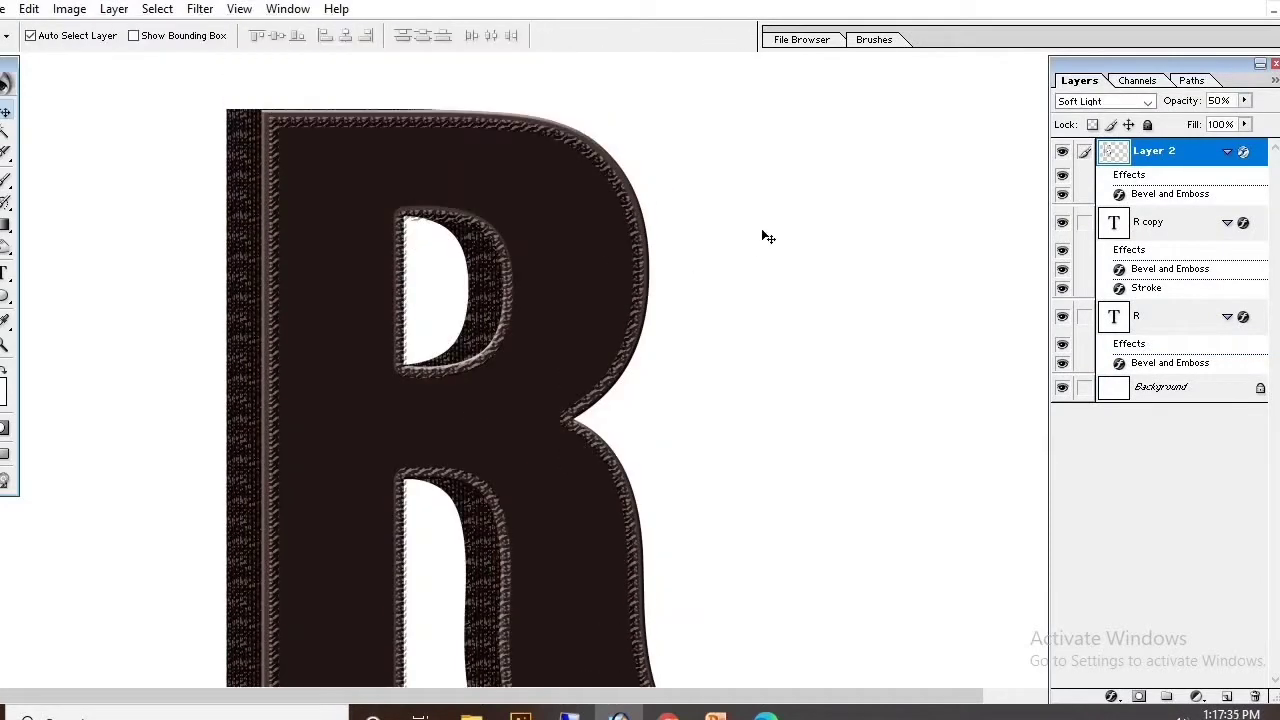
Set Layer 2 to Luminosity blending at 30% opacity.
key("Down")
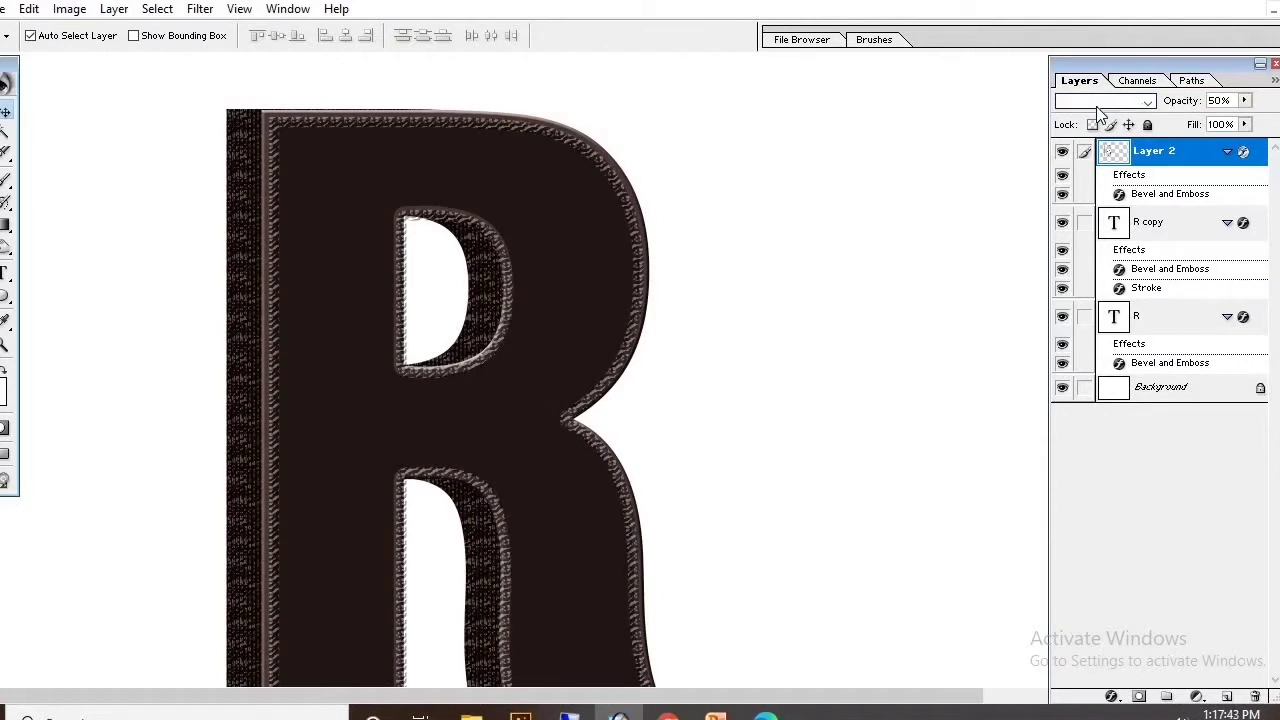
key("6")
left_click(1167, 158)
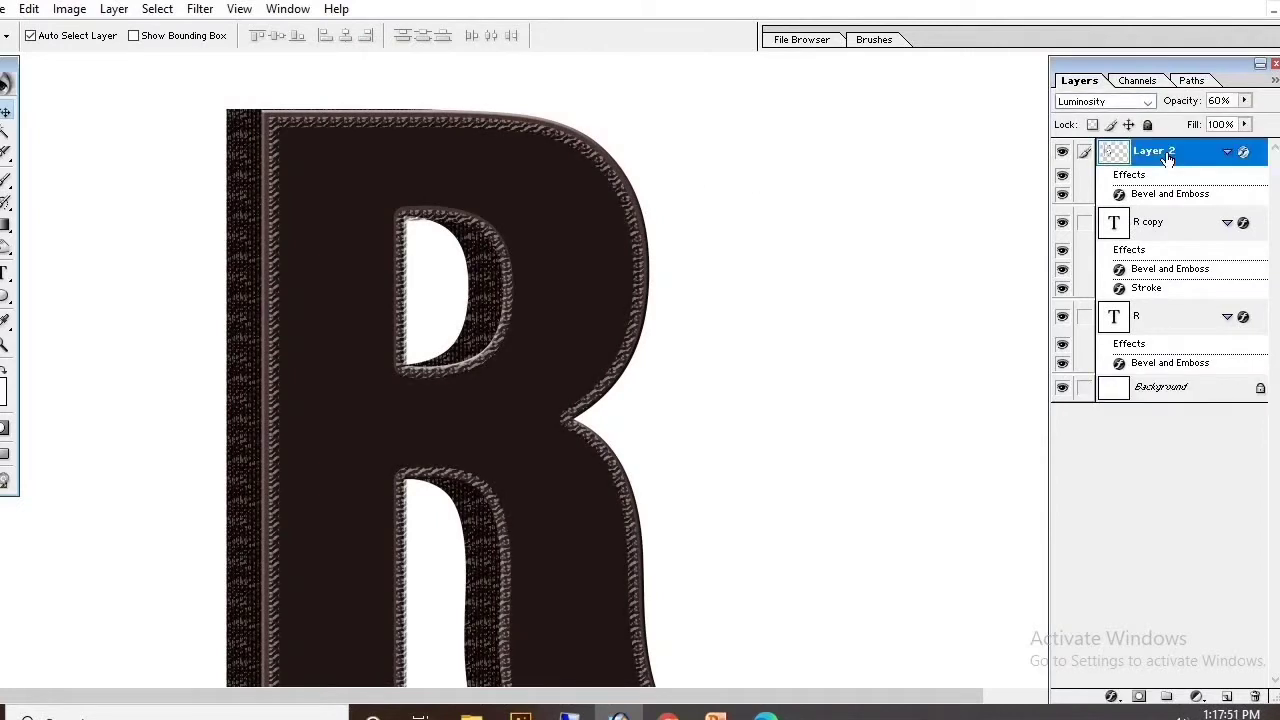
key("shift+minus")
key("3")
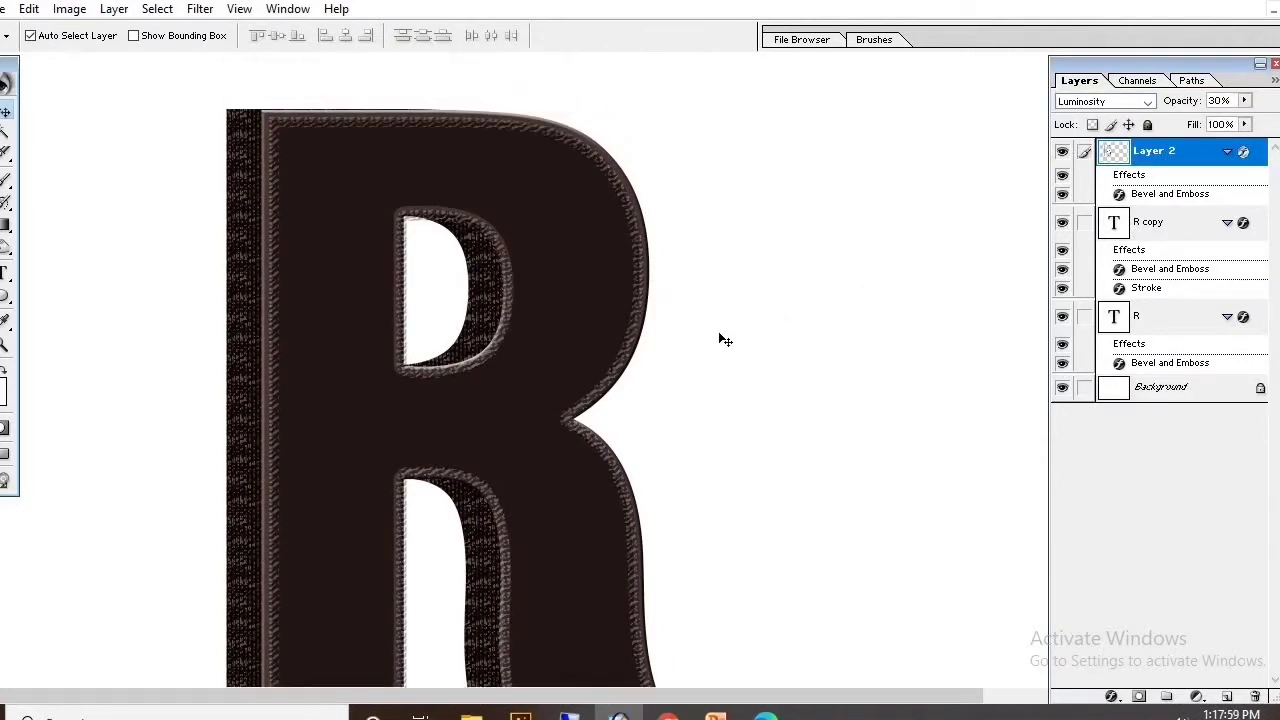
Recolour R copy's Stroke effect to 0E0807 and zoom to inspect the R's corner.
key("ctrl+plus")
key("ctrl+plus")
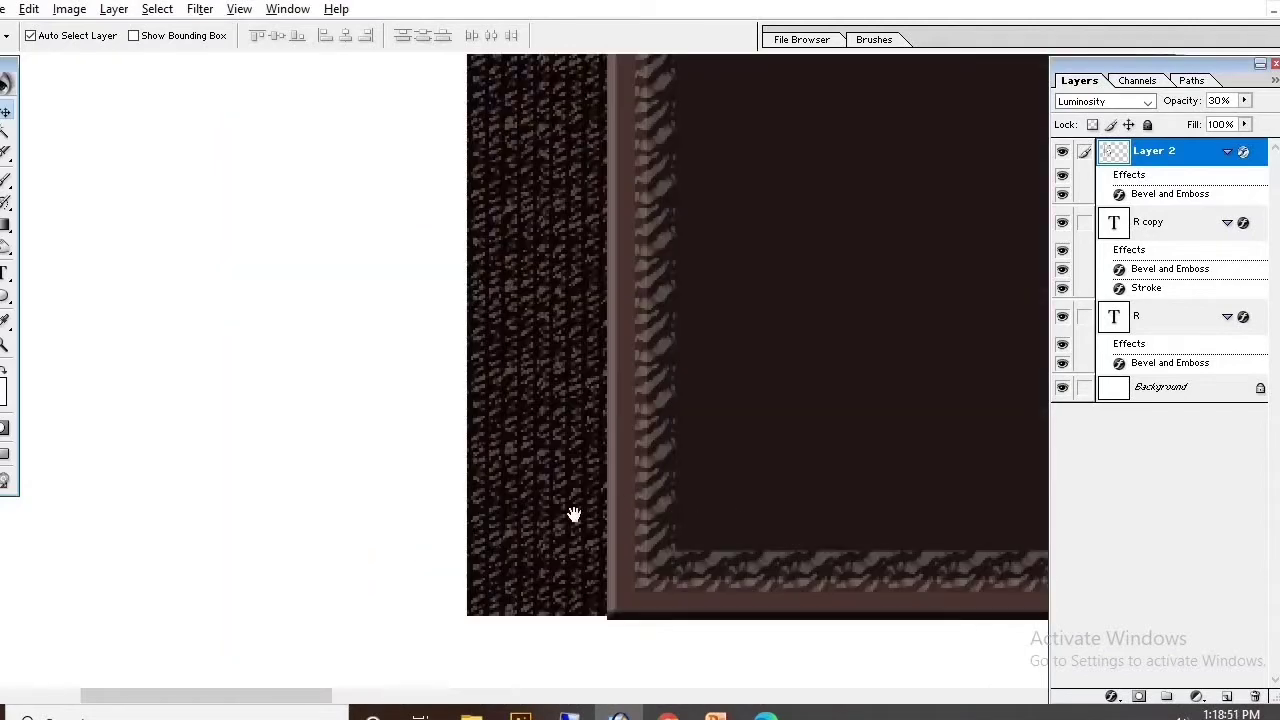
left_click(1148, 280)
double_click(1146, 288)
left_click(886, 251)
left_click(706, 414)
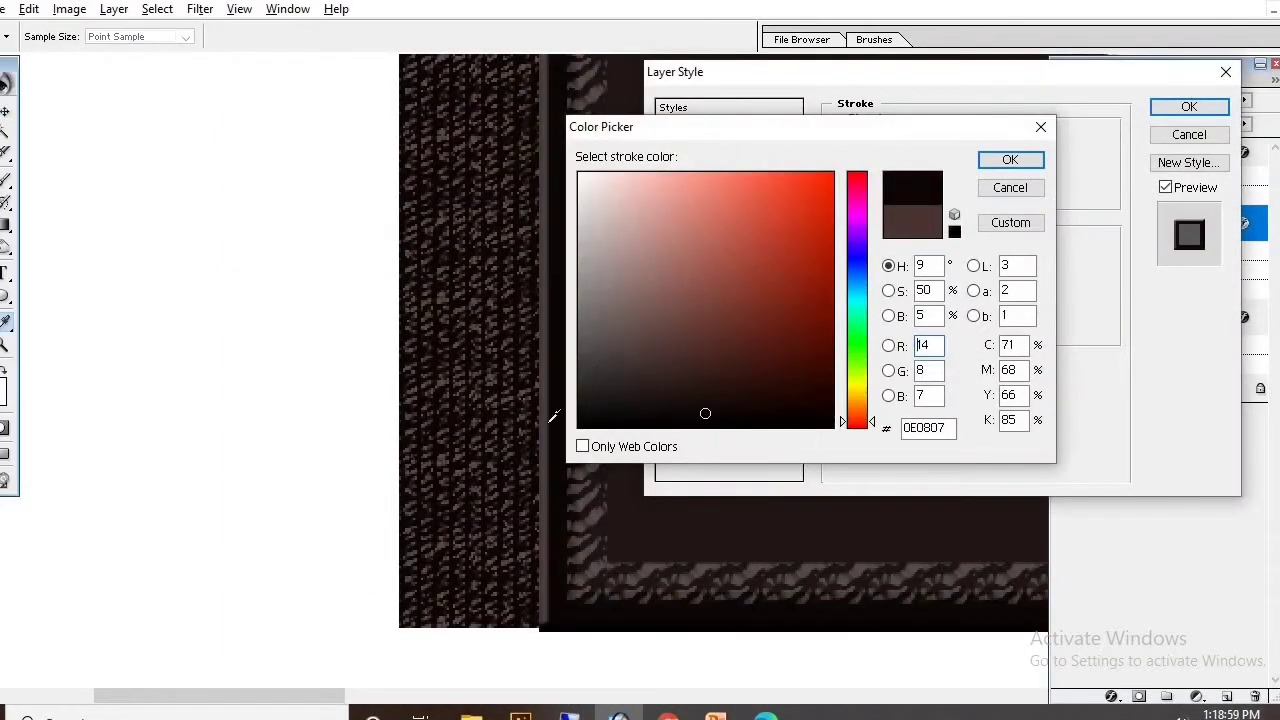
key("Return")
key("Return")
key("ctrl+minus")
key("ctrl+minus")
key("ctrl+minus")
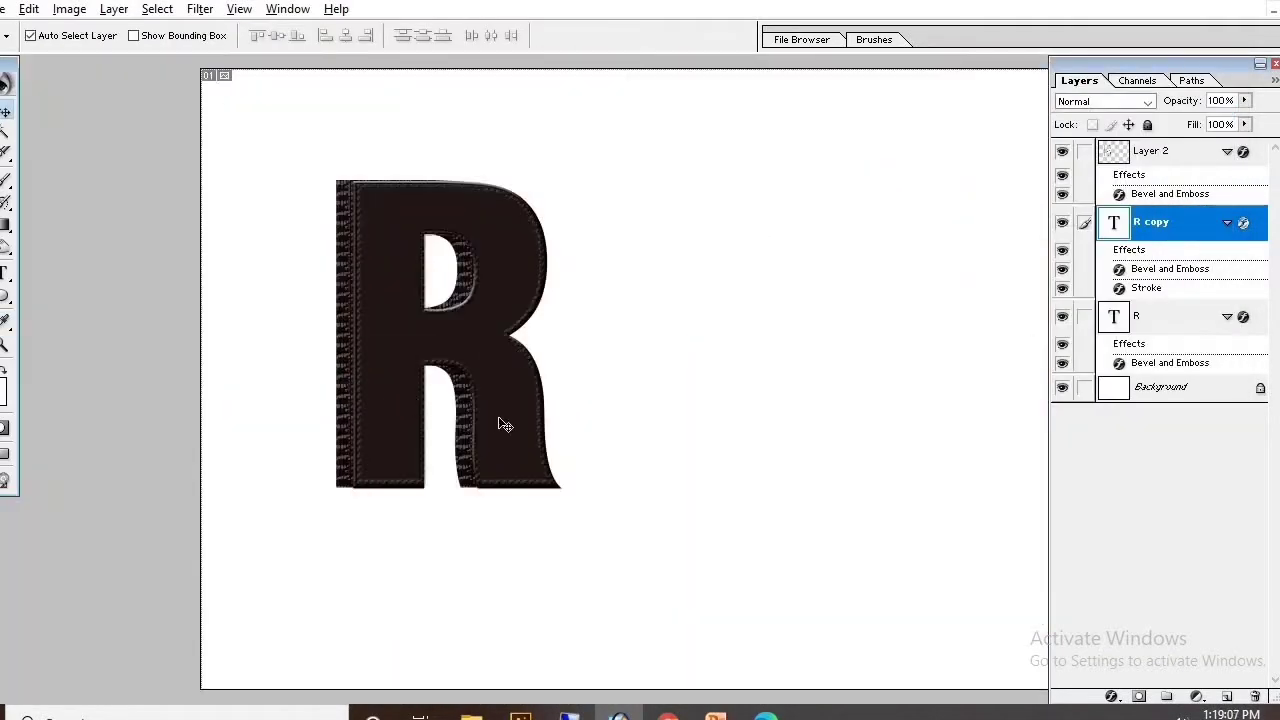
left_click_drag(343, 329, 471, 394)
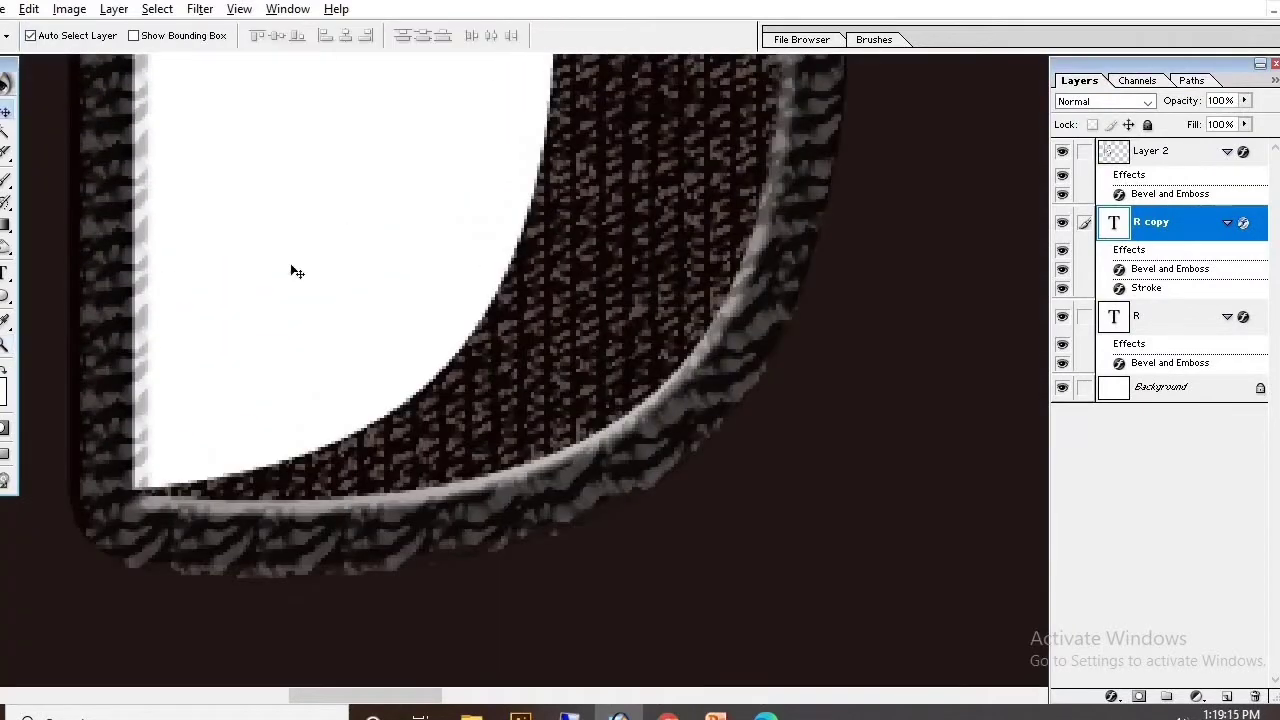
key("ctrl+minus")
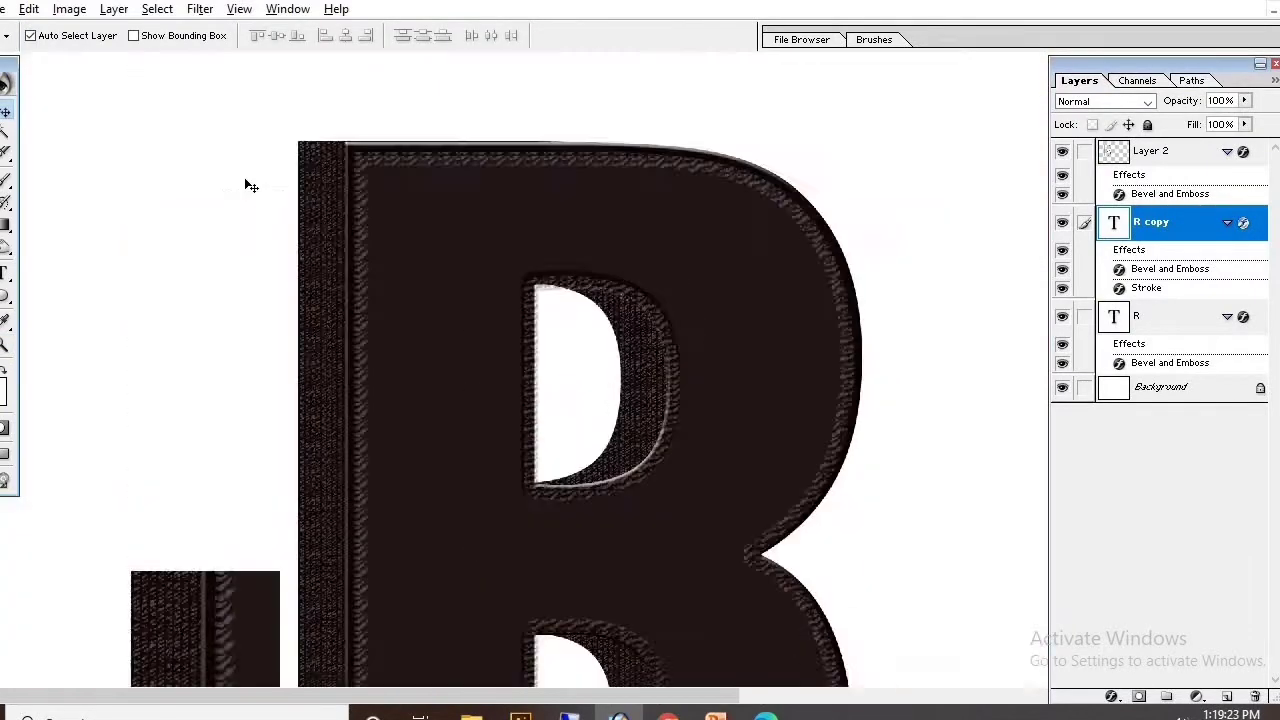
key("ctrl+minus")
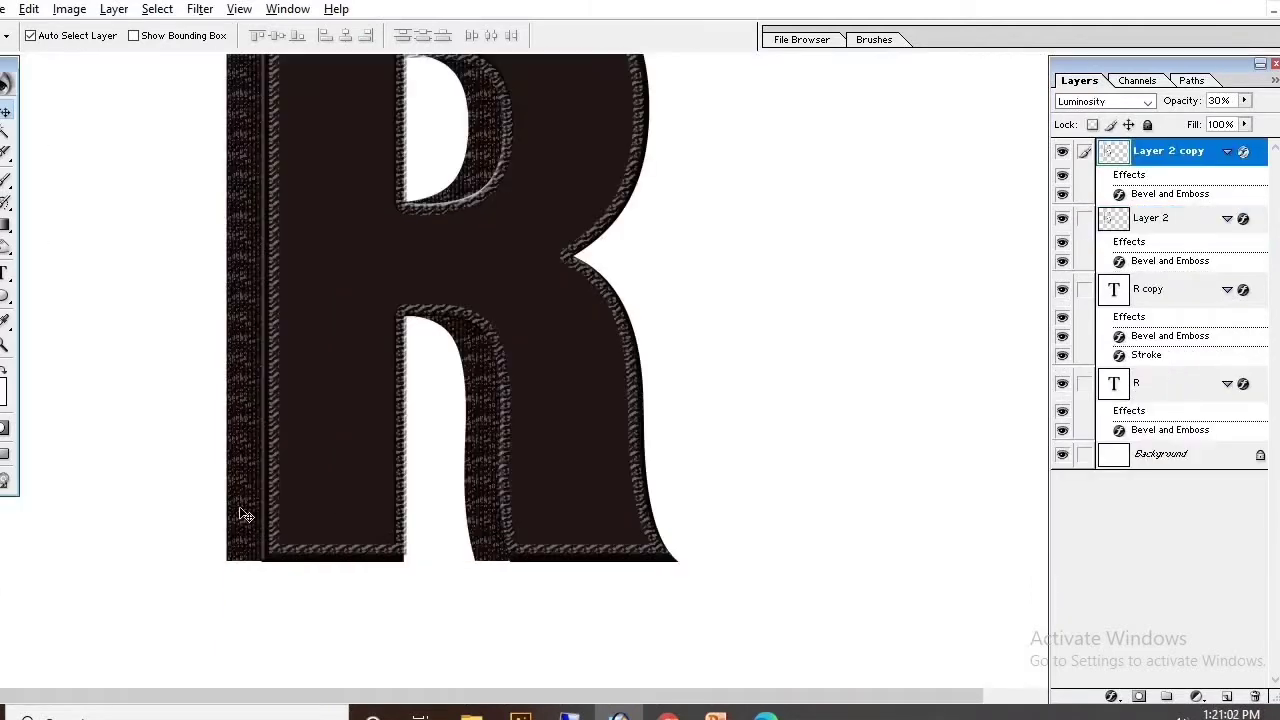
Add Layer 4 above R and brush pink along the R's left edge, Normal blending.
left_click(1150, 383)
key("ctrl+alt+shift+n")
key("b")
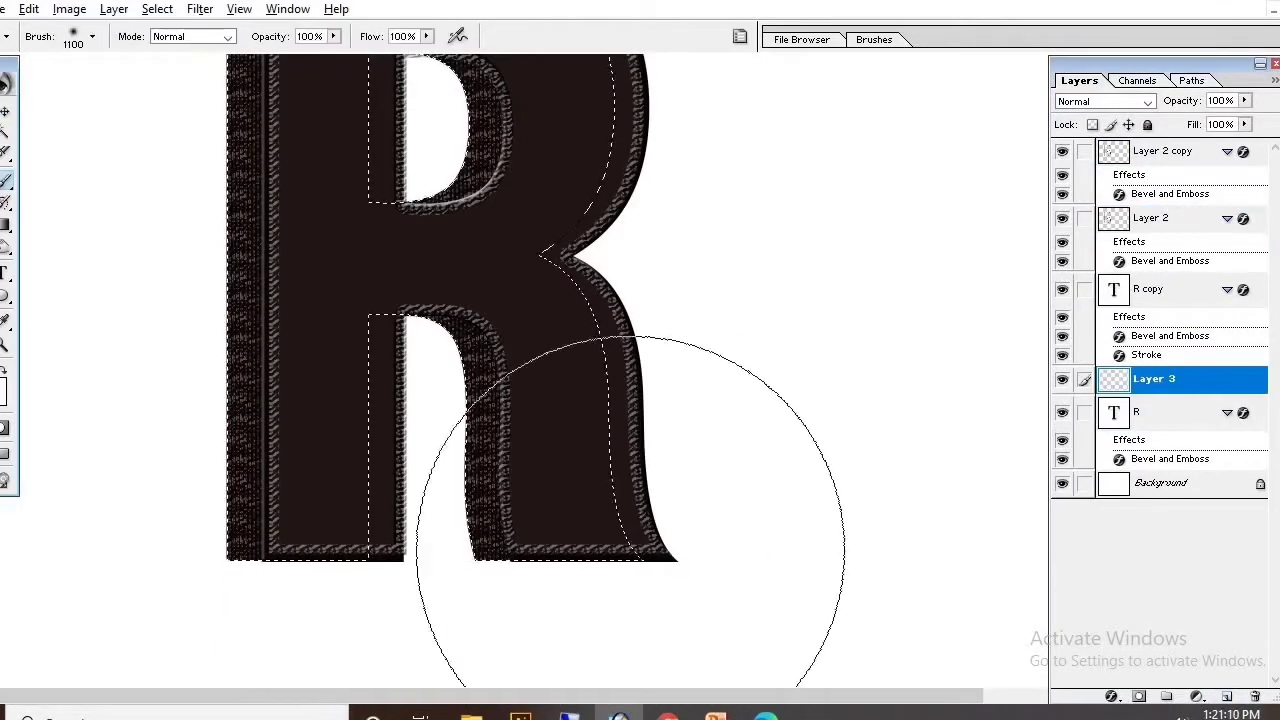
left_click_drag(771, 543, 214, 557)
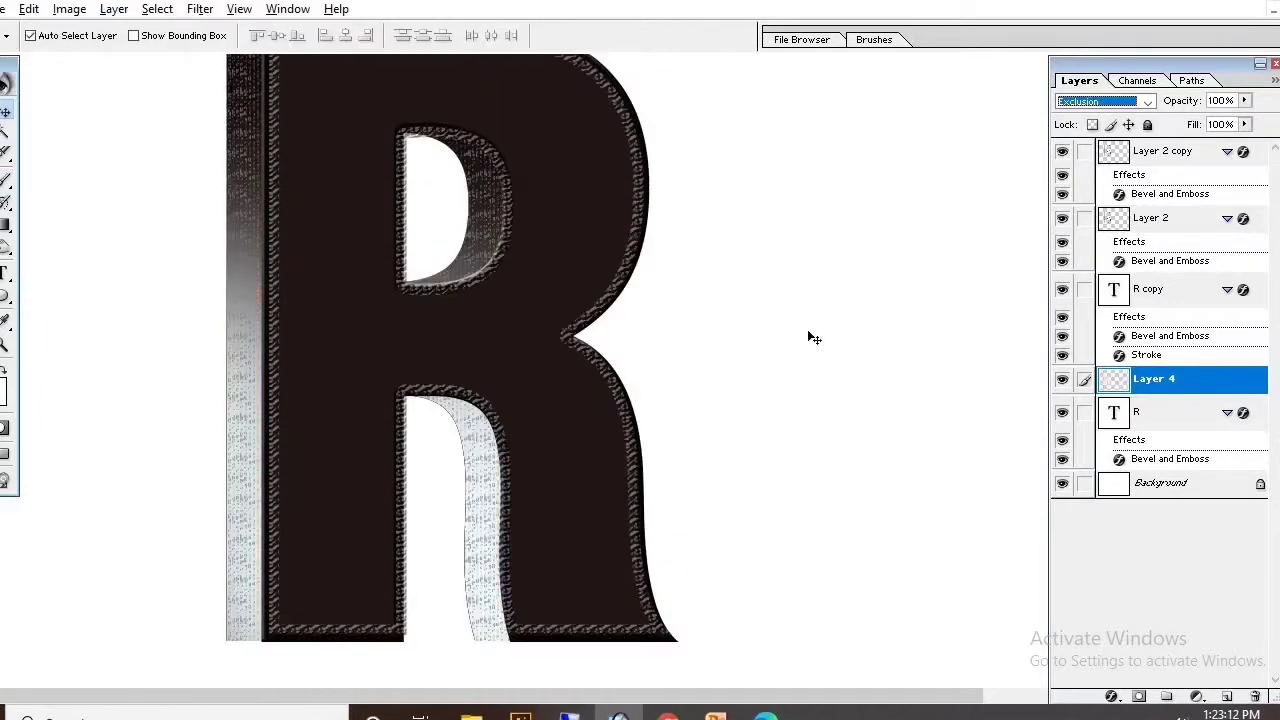
left_click(1100, 101)
left_click(1090, 110)
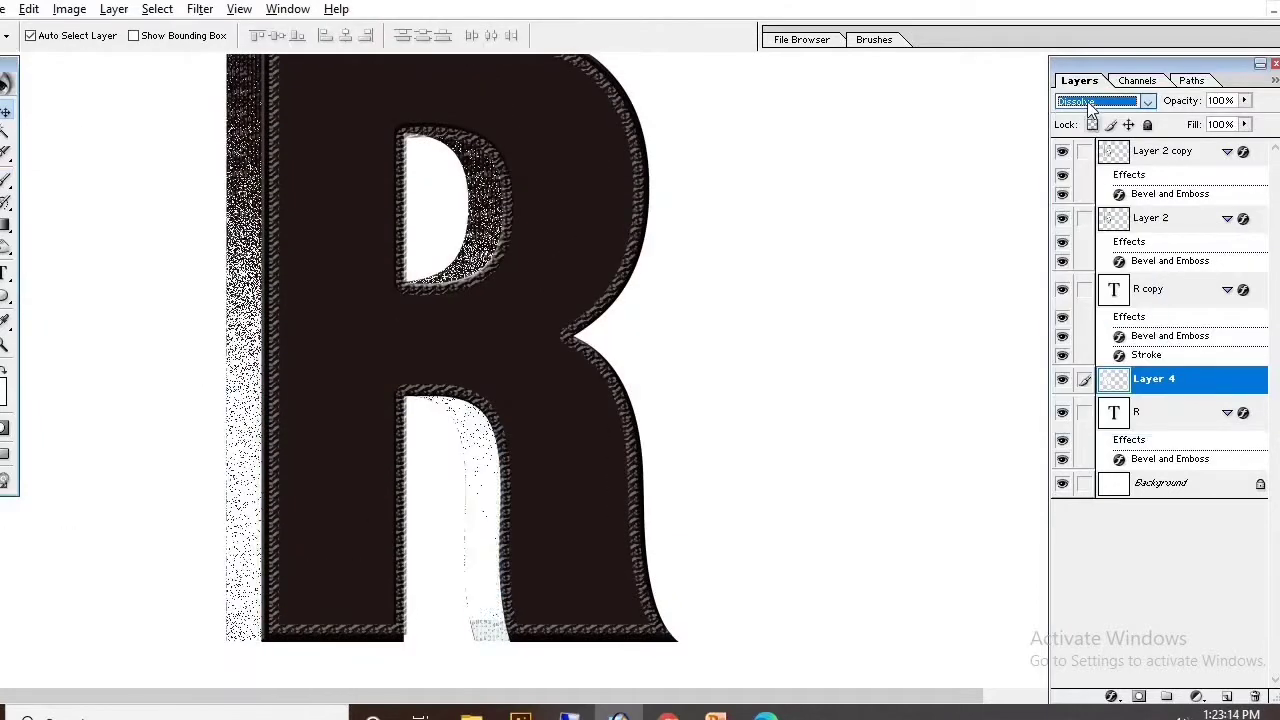
key("Up")
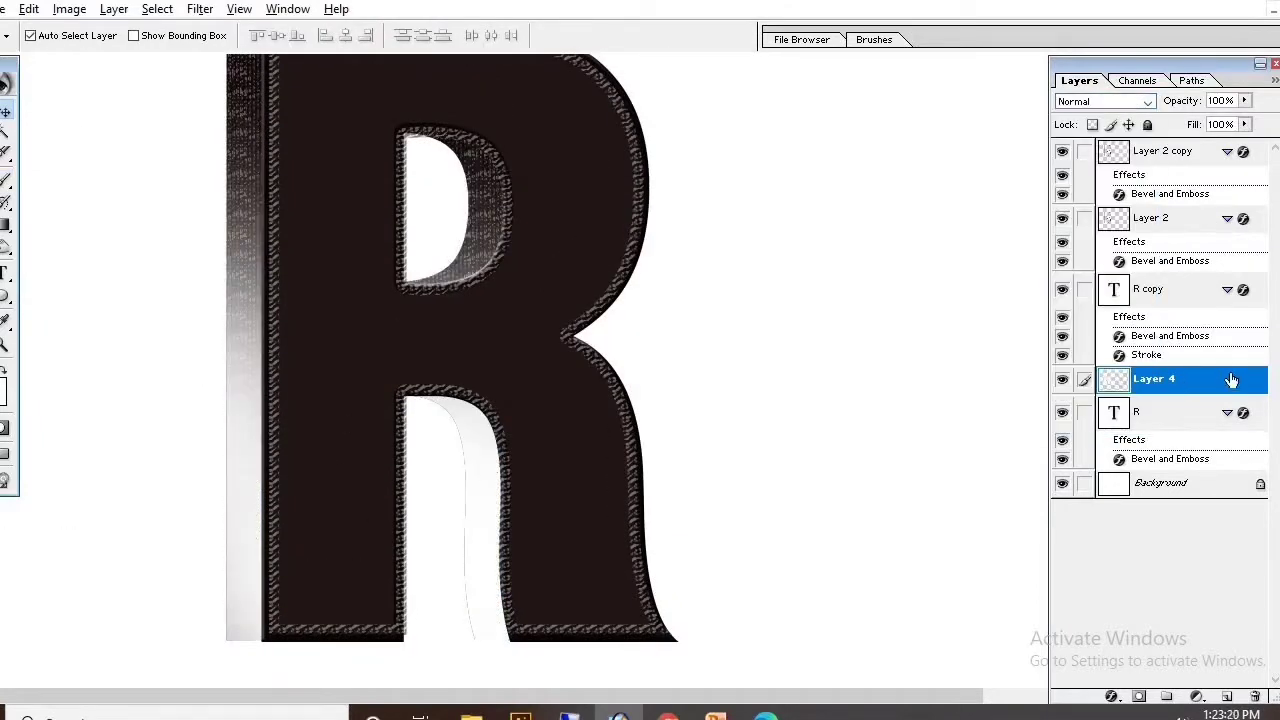
Give Layer 4 a dark brown Color Overlay.
double_click(1231, 380)
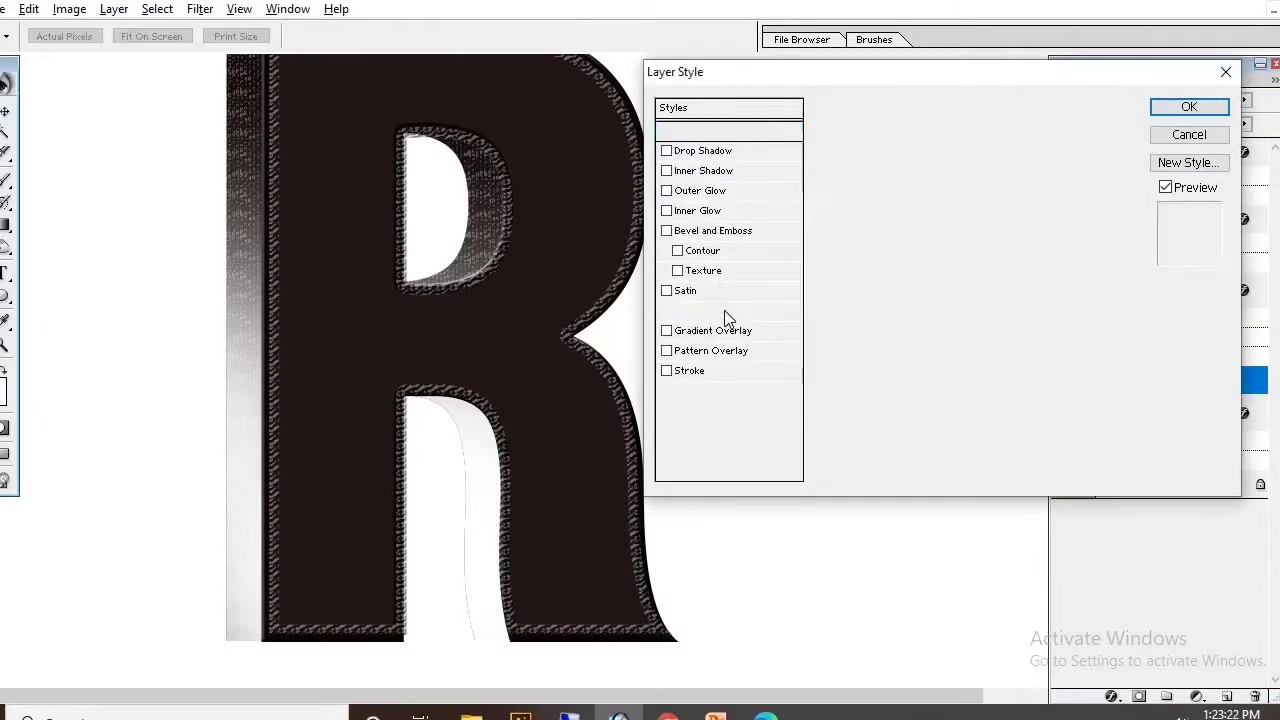
left_click(712, 310)
left_click(1008, 135)
left_click(795, 229)
left_click(1006, 160)
key("Return")
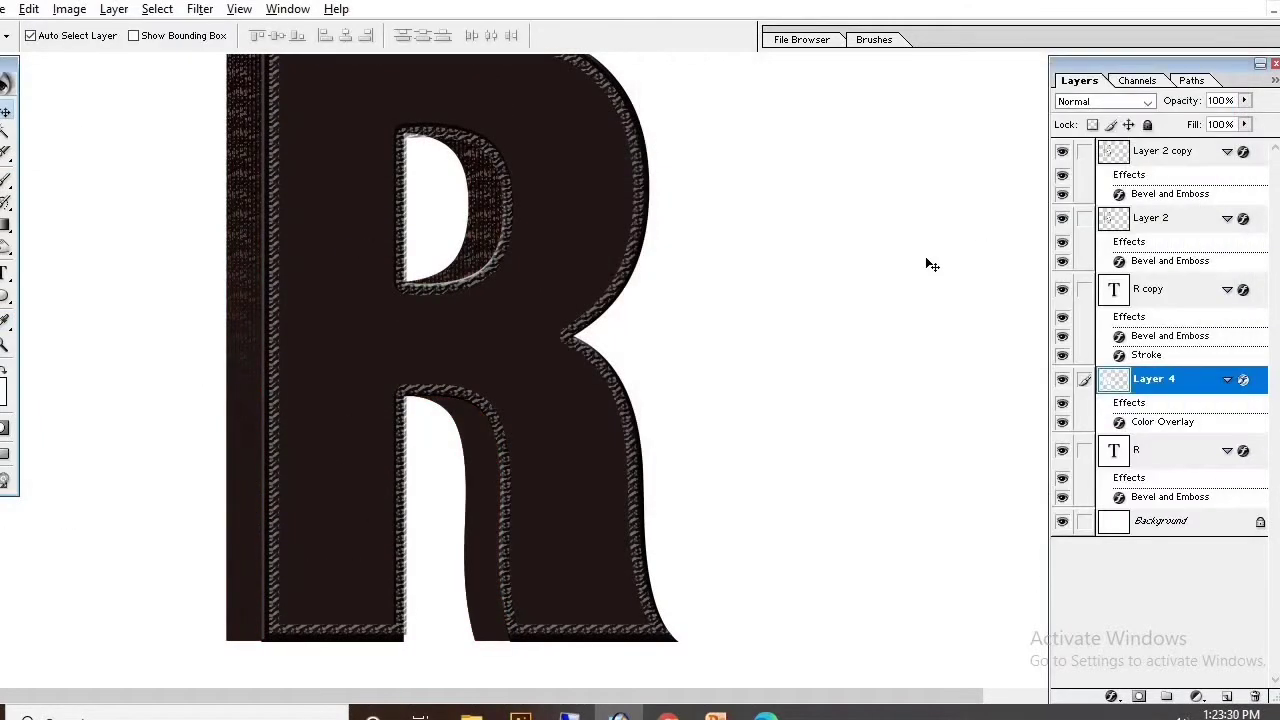
Collapse the effect lists of Layer 4, Layer 2 copy, Layer 2 and R copy, then select Layer 4 at 70% opacity.
scroll(766, 329, "up", 1)
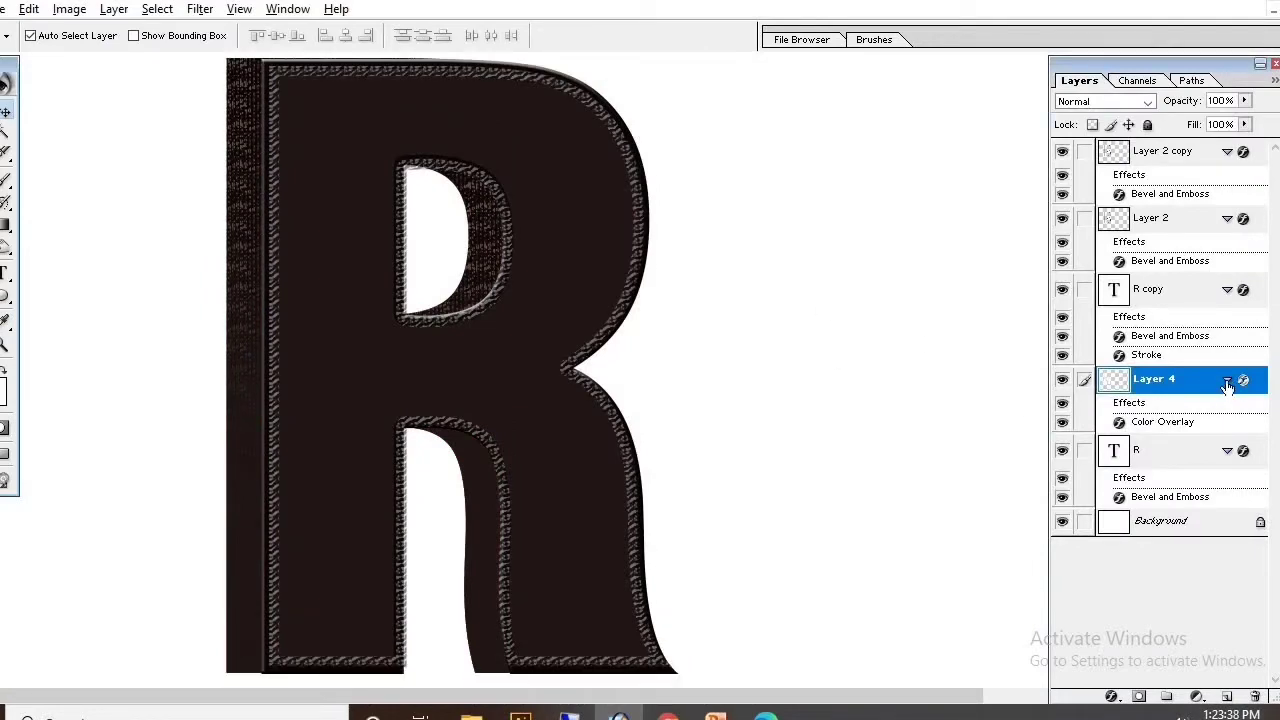
left_click(1227, 382)
left_click(1227, 219)
left_click(1227, 151)
left_click(1228, 214)
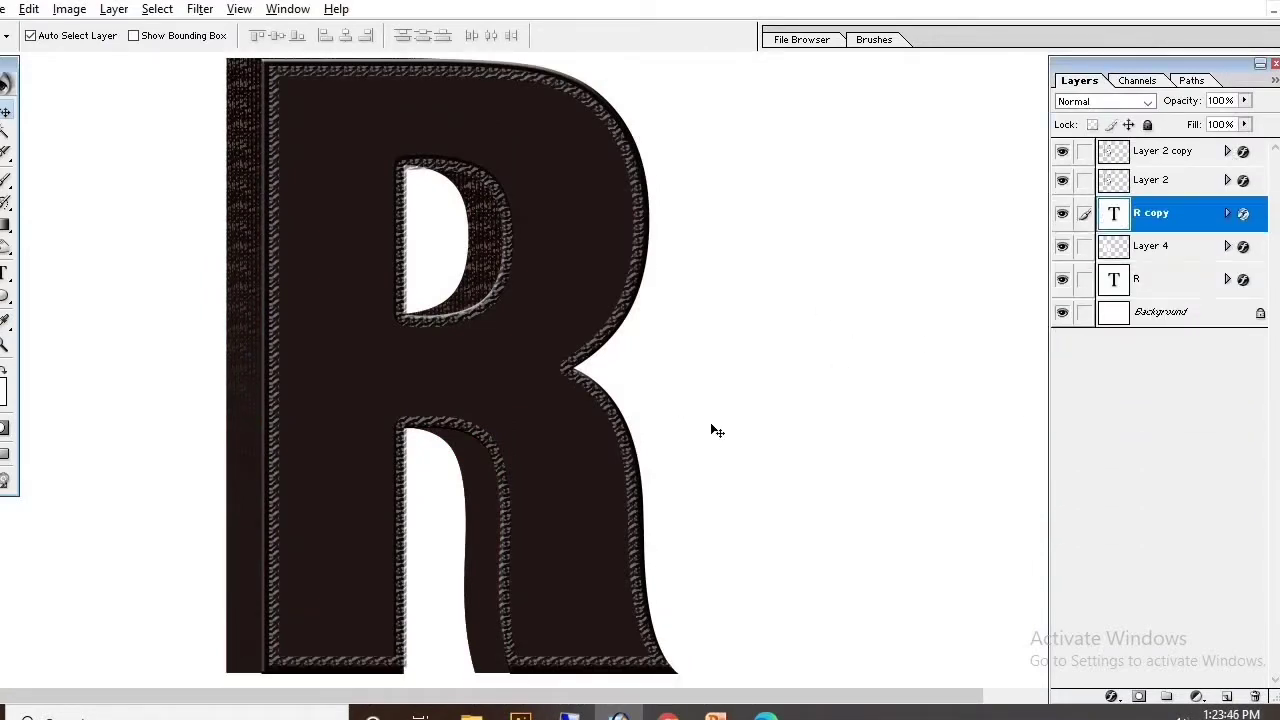
key("ctrl+minus")
left_click(376, 482)
left_click(486, 443)
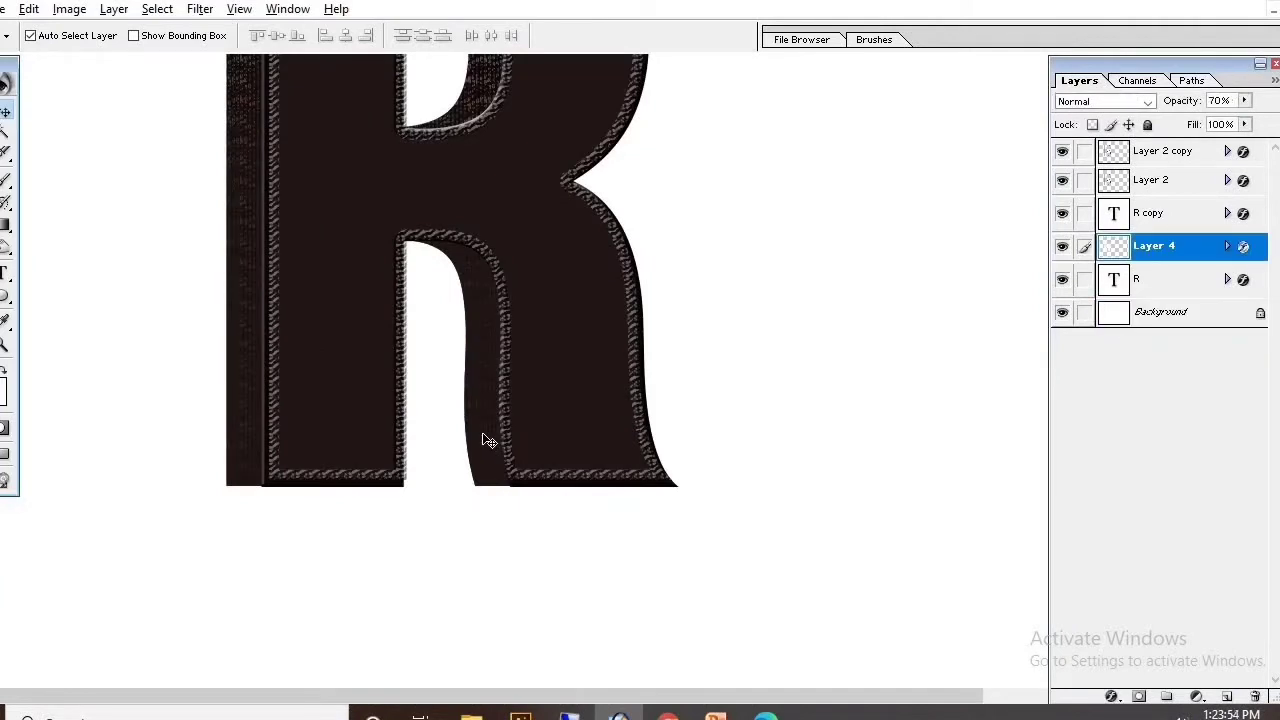
scroll(487, 442, "up", 3)
scroll(488, 441, "up", 2)
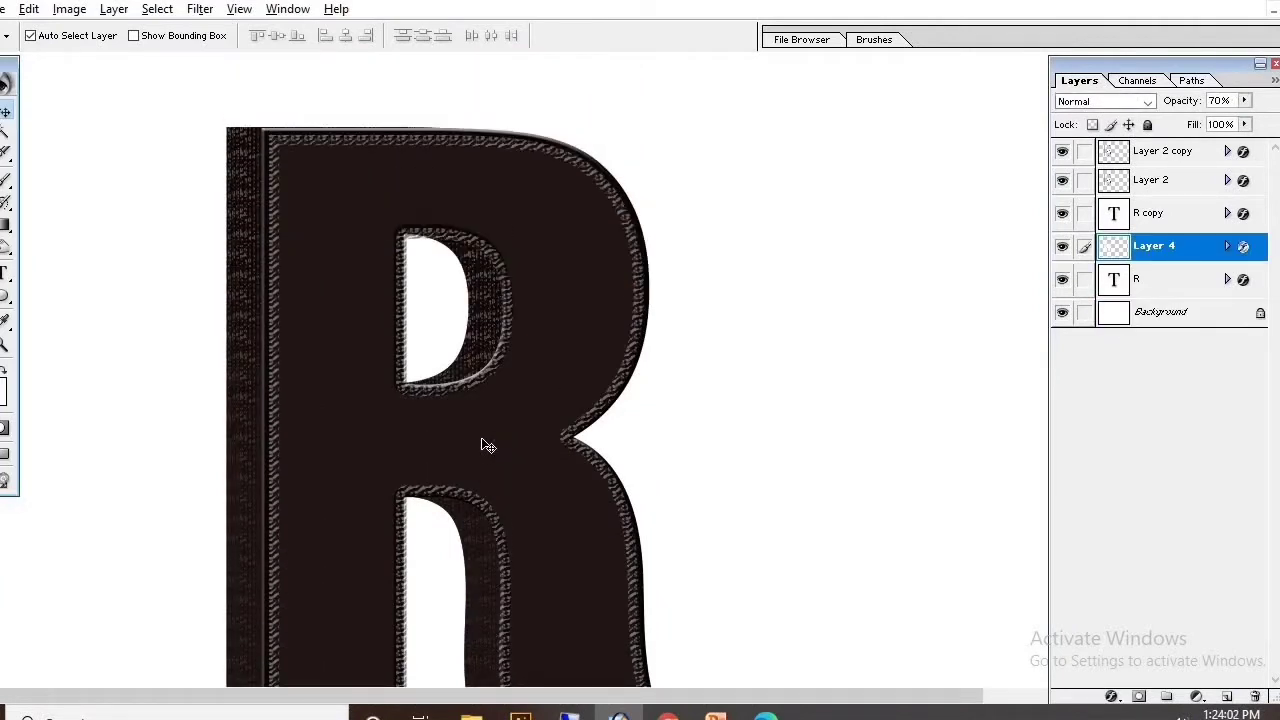
Place the flare along the R's top edge in Screen mode, stretched wider.
left_click_drag(628, 400, 370, 165)
left_click_drag(423, 200, 423, 209)
left_click(1100, 101)
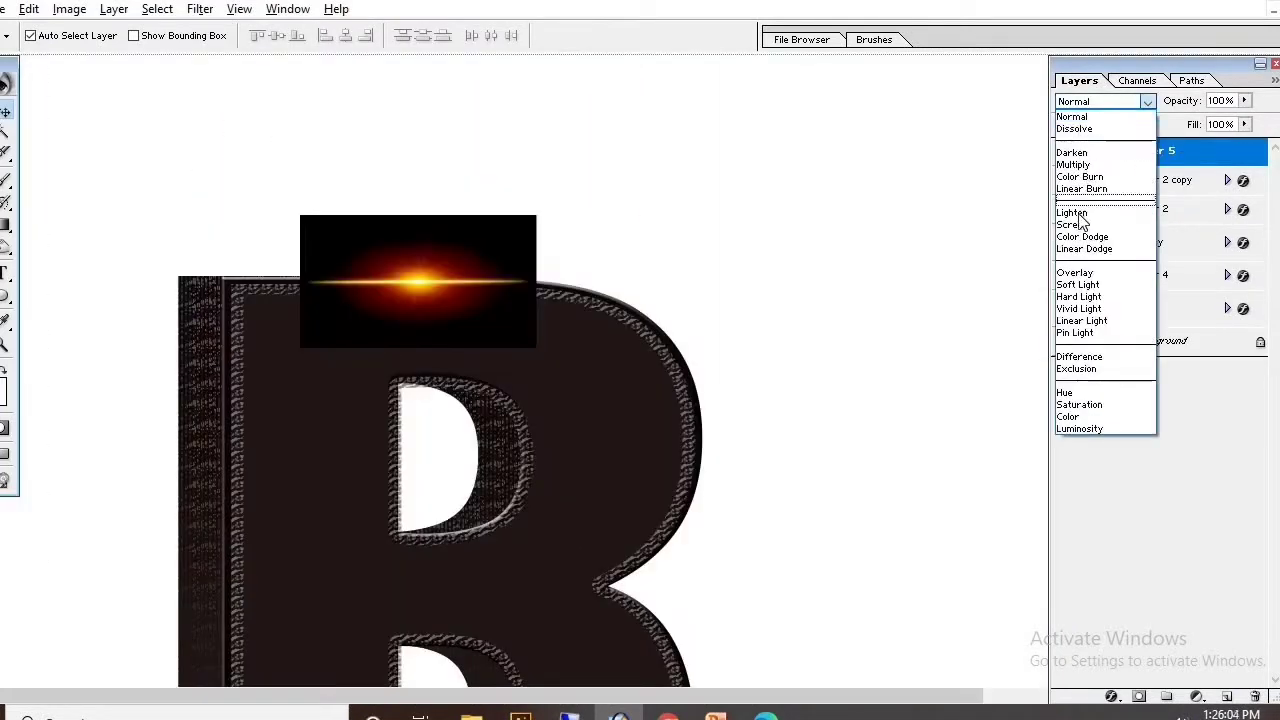
left_click(1070, 224)
key("ctrl+t")
left_click_drag(536, 281, 672, 279)
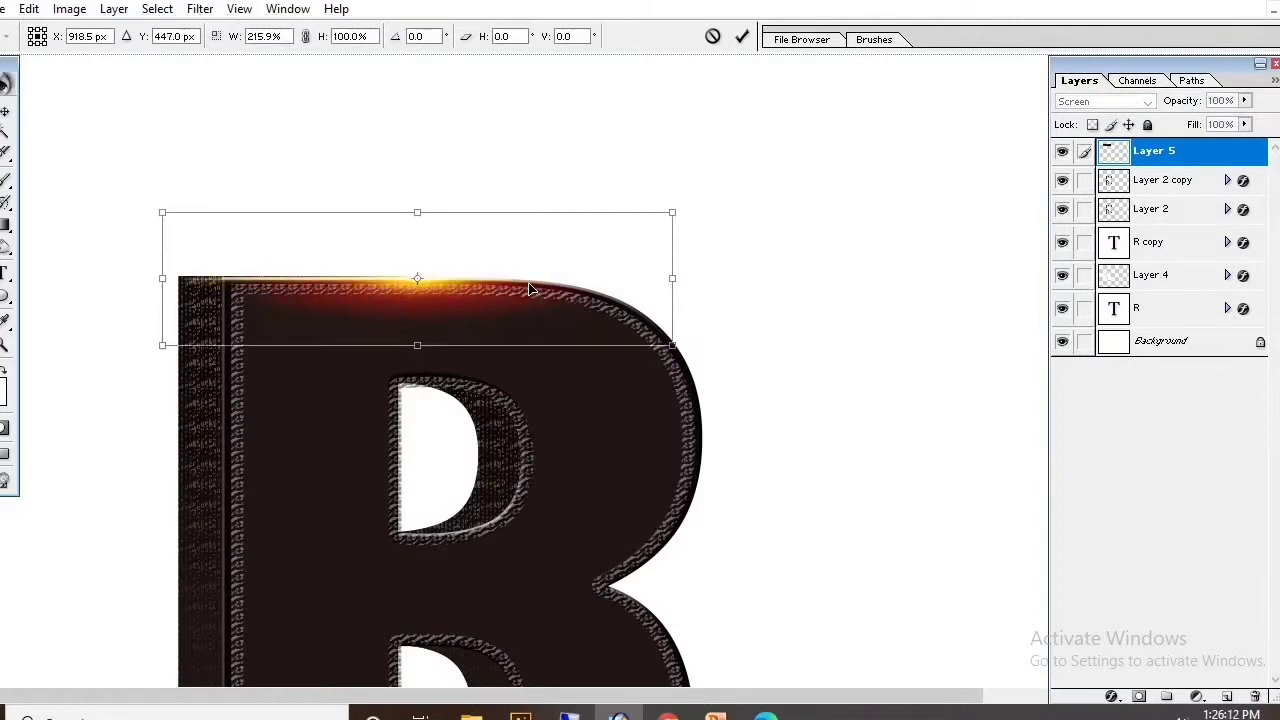
key("Return")
key("ctrl+minus")
scroll(1097, 105, "up", 2)
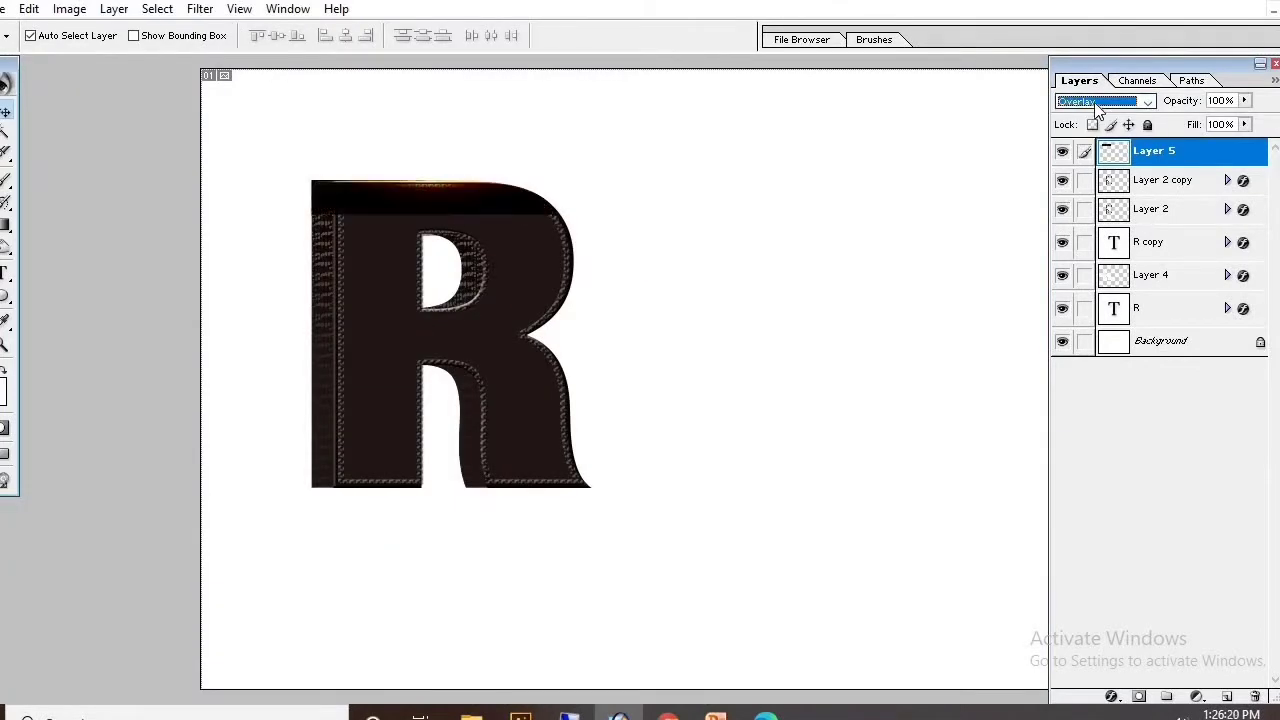
scroll(1097, 105, "up", 1)
scroll(1097, 105, "up", 2)
scroll(1097, 105, "up", 2)
scroll(1097, 105, "up", 1)
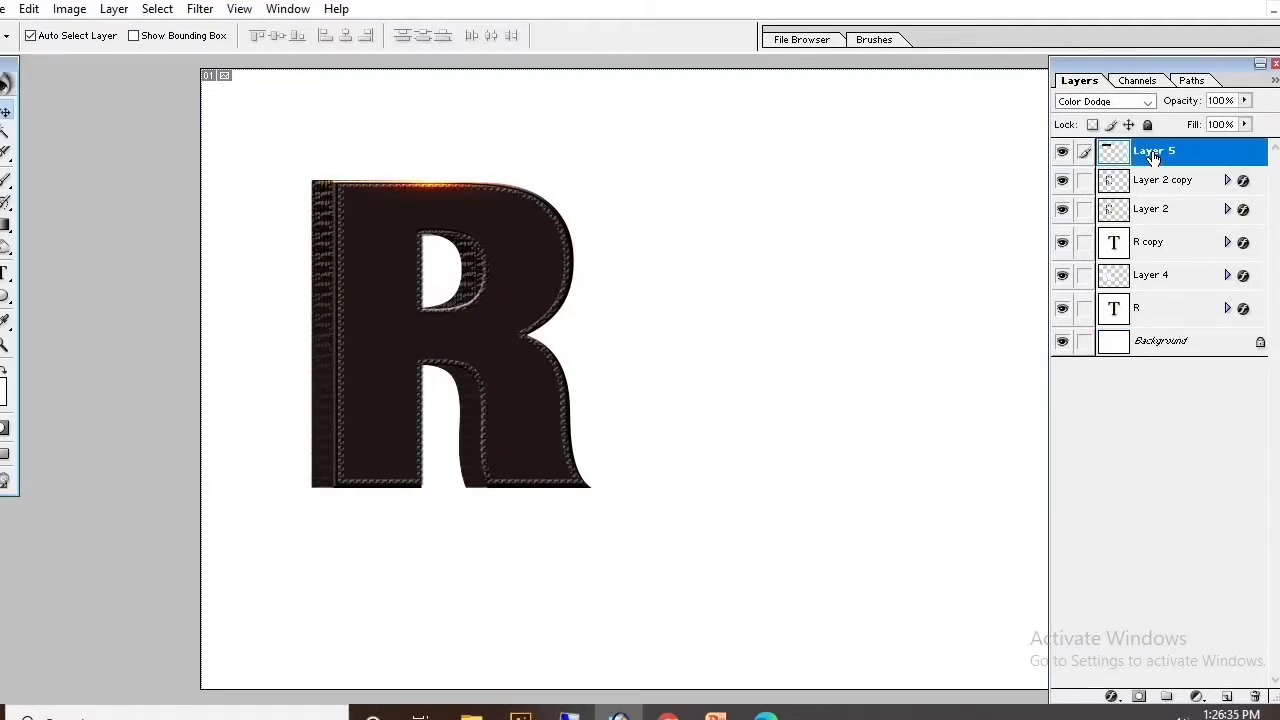
Duplicate the flare, rotate it 90°, and stretch it down the R's left edge.
key("ctrl+j")
key("ctrl+t")
right_click(484, 169)
left_click(540, 344)
left_click_drag(432, 159, 340, 302)
key("Return")
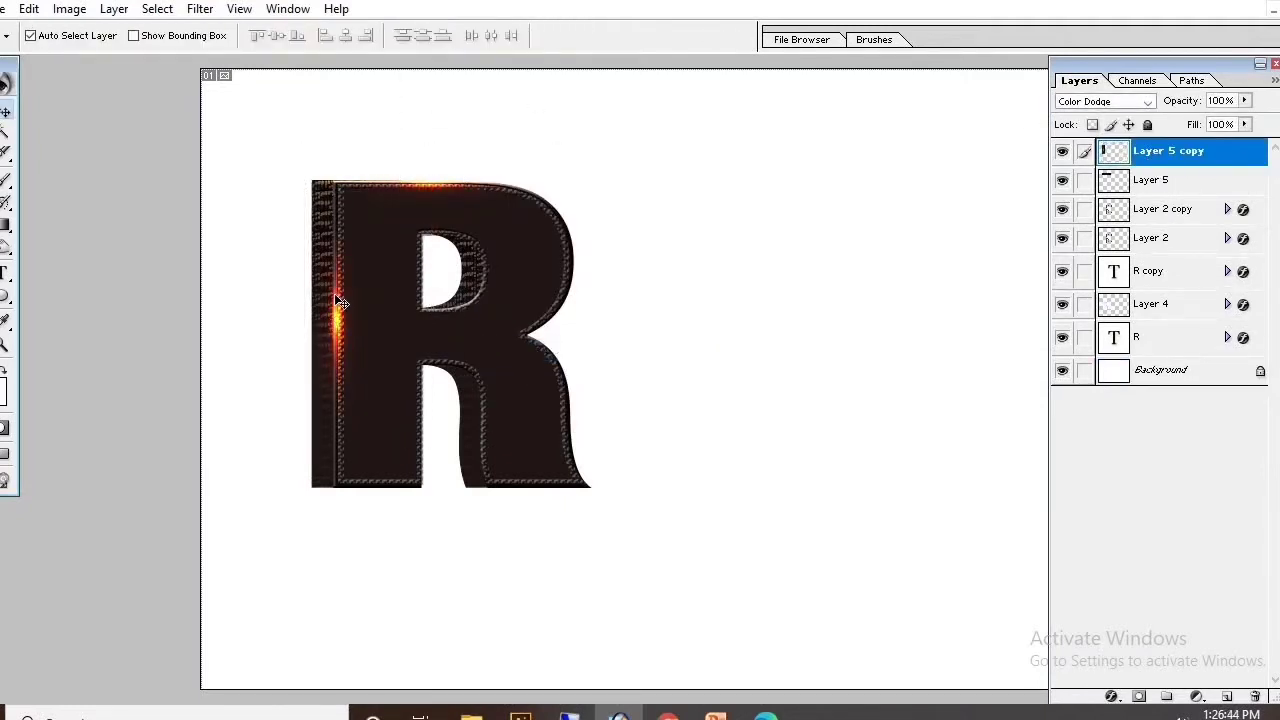
key("ctrl+t")
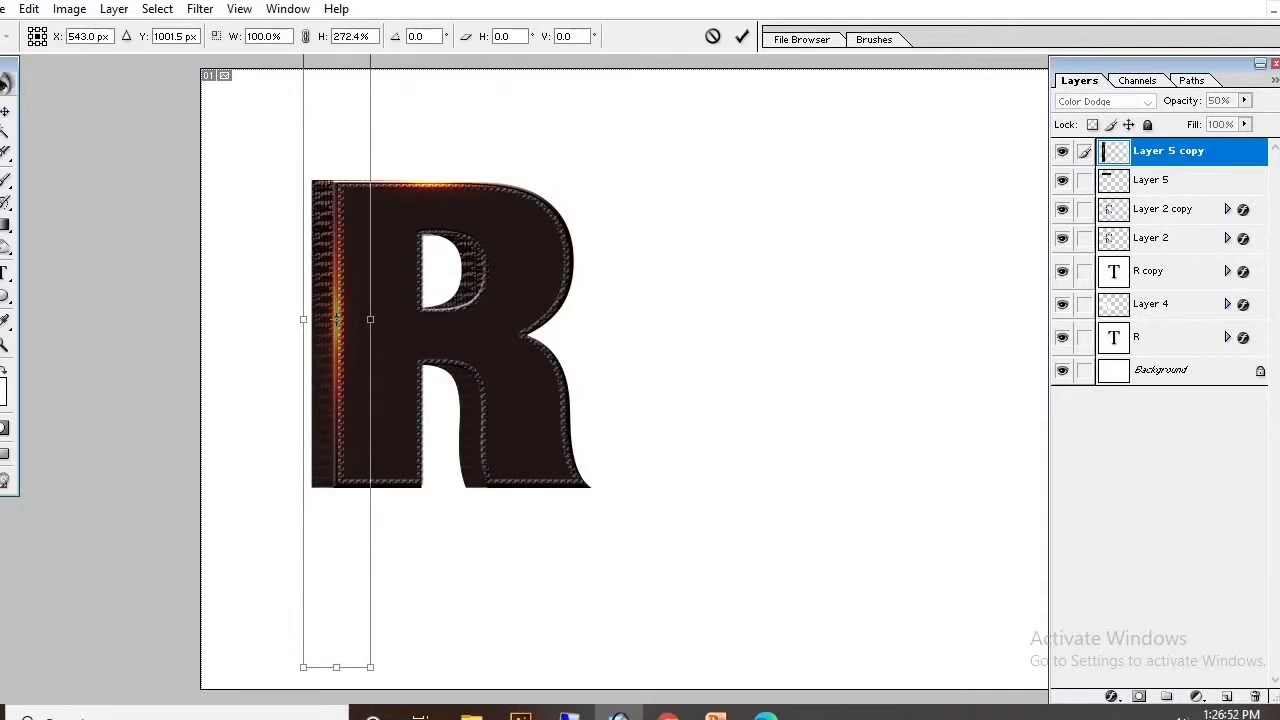
key("Return")
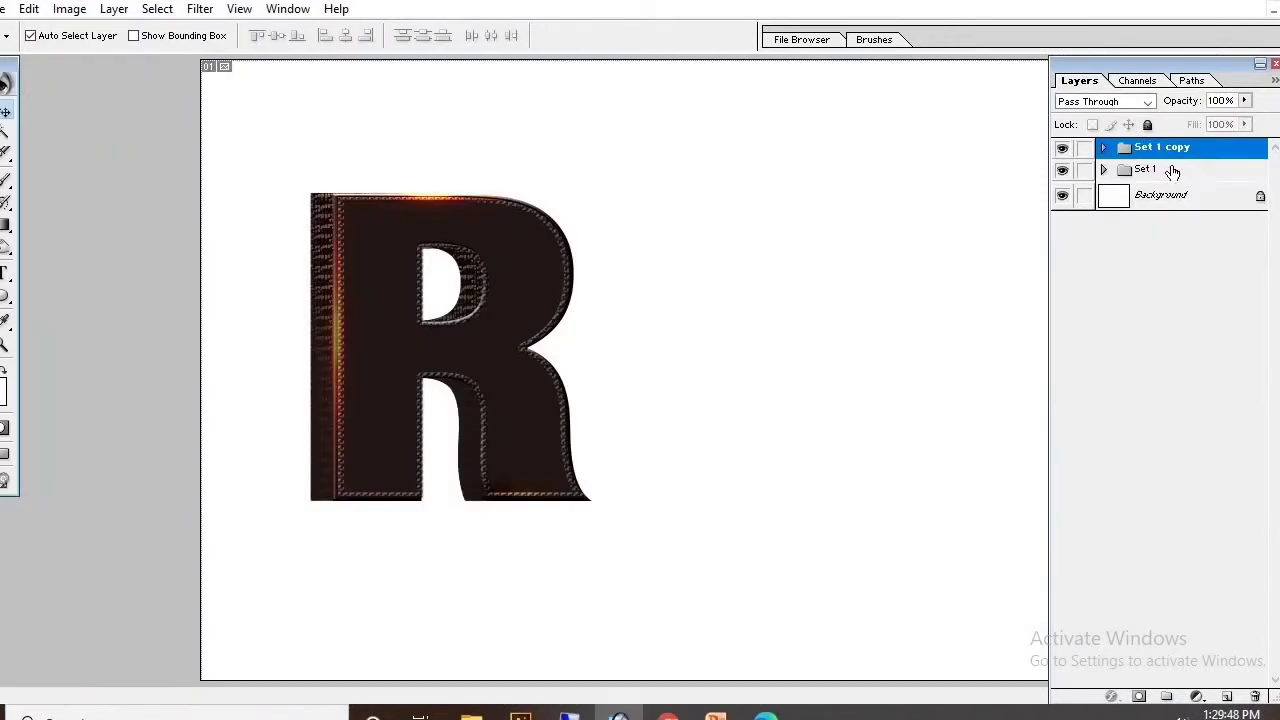
Move the Set 1 front R to the right and enlarge it.
left_click(1147, 169)
key("ctrl+t")
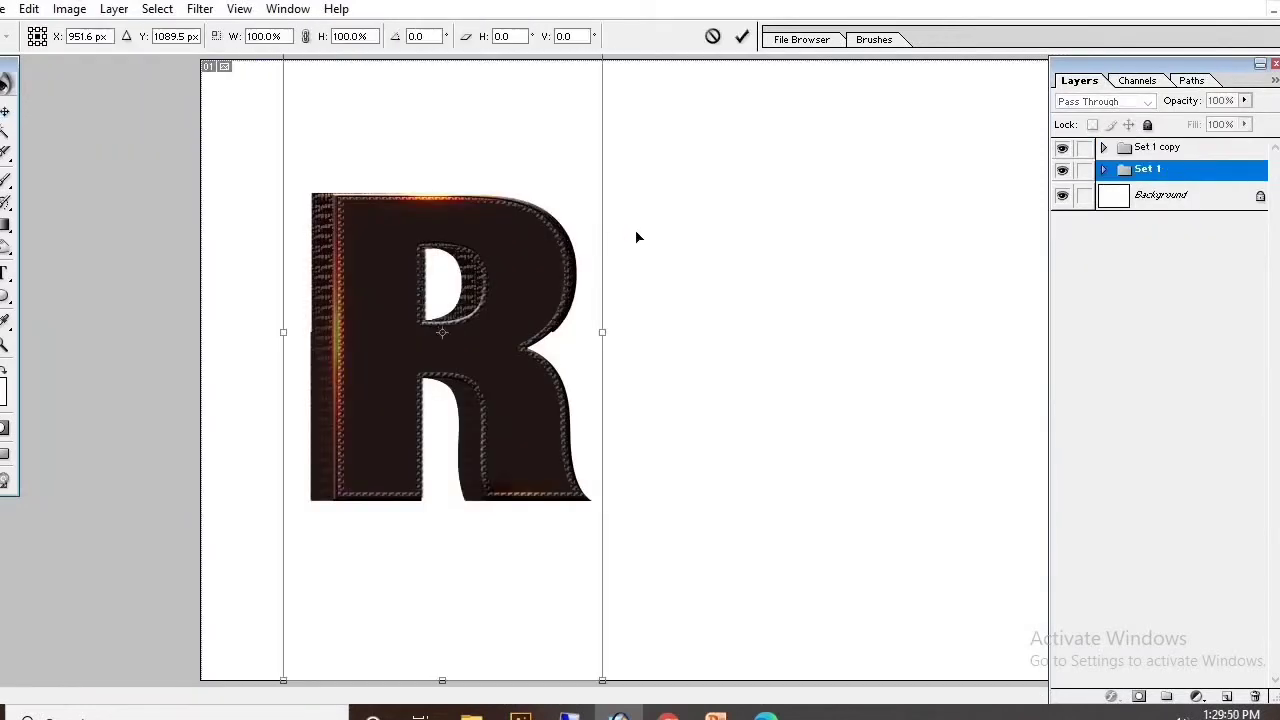
left_click_drag(637, 237, 714, 220)
key("ctrl+minus")
left_click_drag(718, 160, 737, 135)
mouse_move(731, 345)
left_mouse_down()
mouse_move(757, 343)
mouse_move(744, 345)
left_mouse_up()
key("Return")
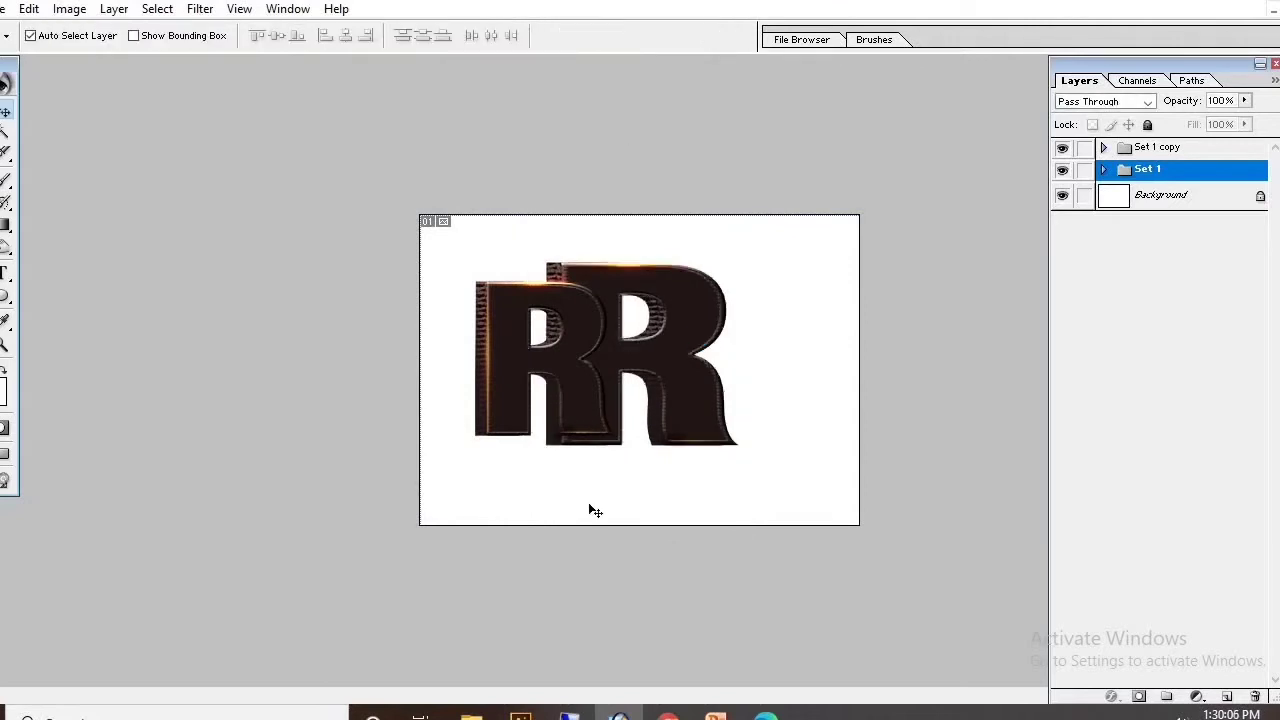
key("ctrl+plus")
key("ctrl+plus")
key("ctrl+plus")
Narrow the back R from its left side.
left_click(730, 360)
left_click(1104, 447)
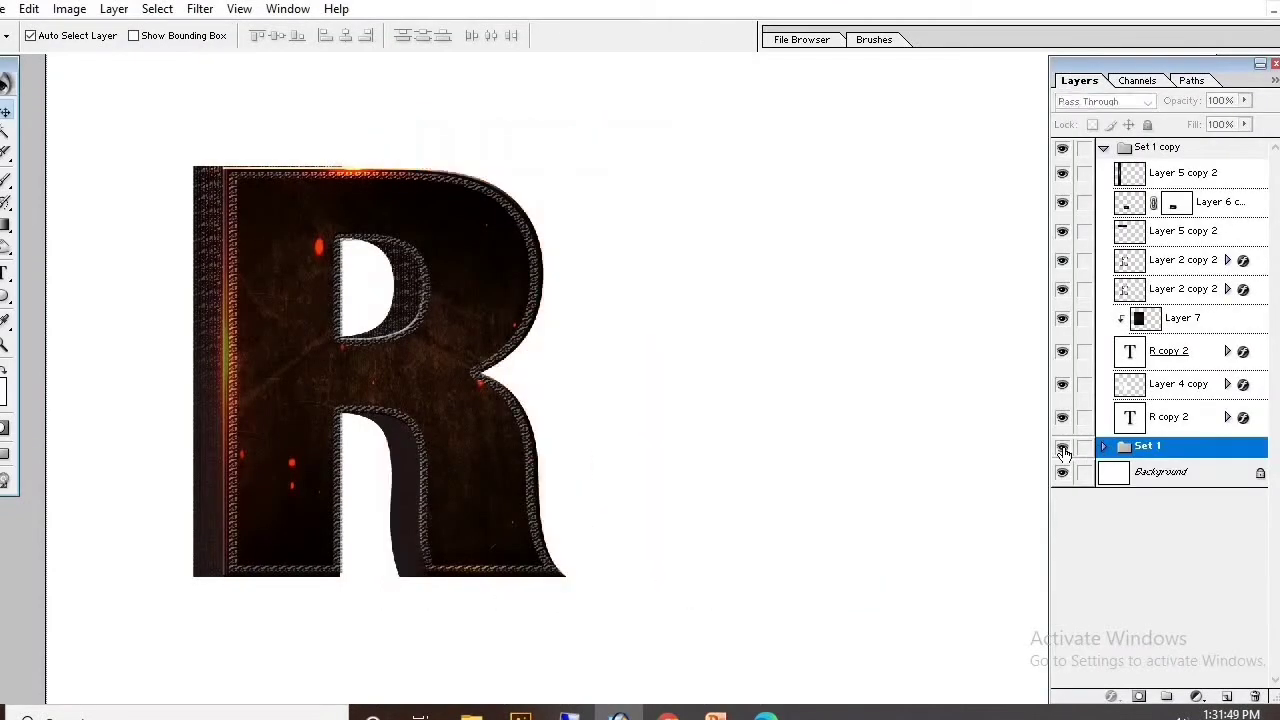
key("ctrl+t")
mouse_move(334, 336)
left_mouse_down()
mouse_move(354, 343)
mouse_move(354, 408)
left_mouse_up()
key("Return")
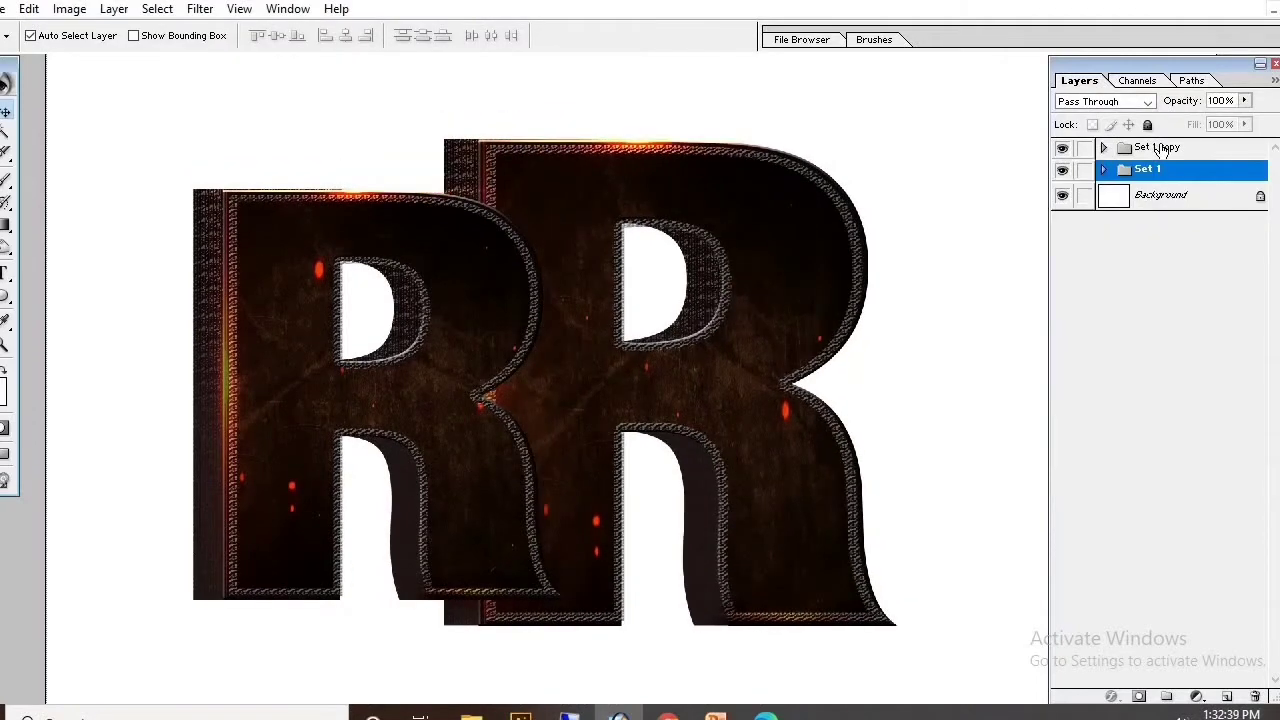
Make a third copy of the R group and move it to the right side.
left_click(1103, 147)
left_click_drag(1150, 166, 1150, 142)
key("ctrl+t")
left_click_drag(504, 318, 640, 322)
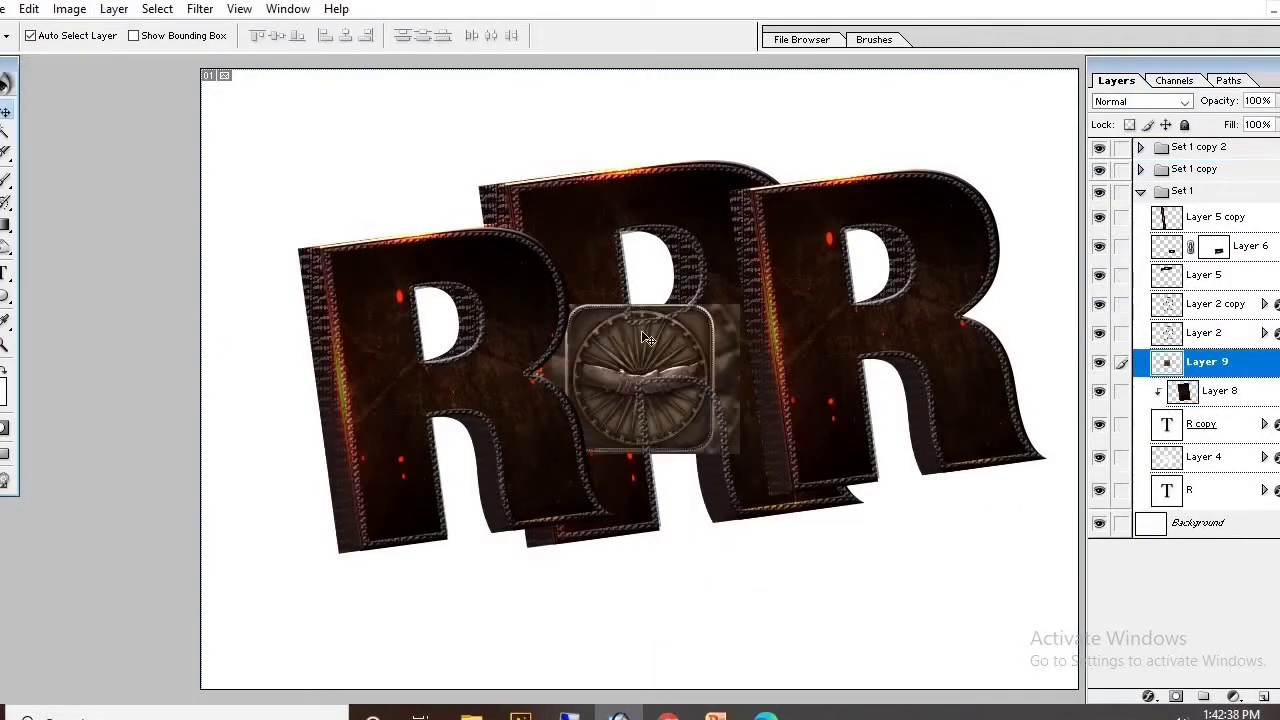
Enlarge and tilt the wheel emblem (Layer 9) over the middle R.
key("ctrl+t")
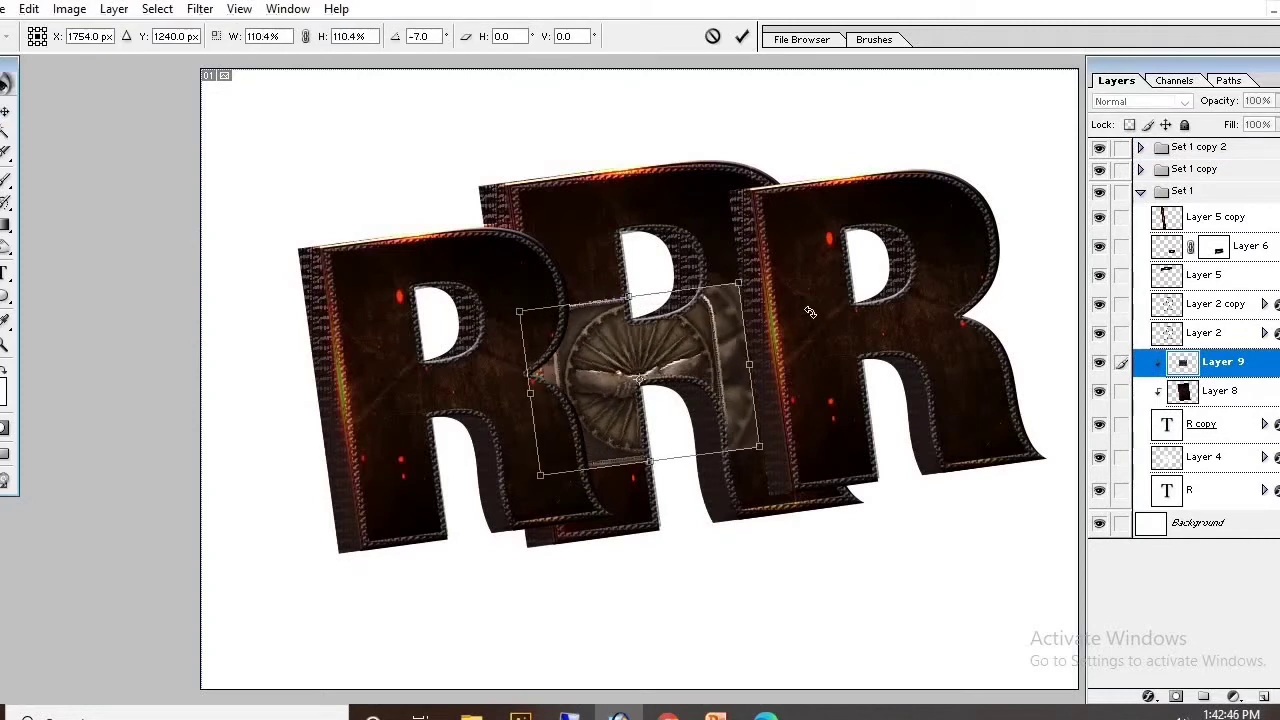
left_click_drag(808, 306, 745, 318)
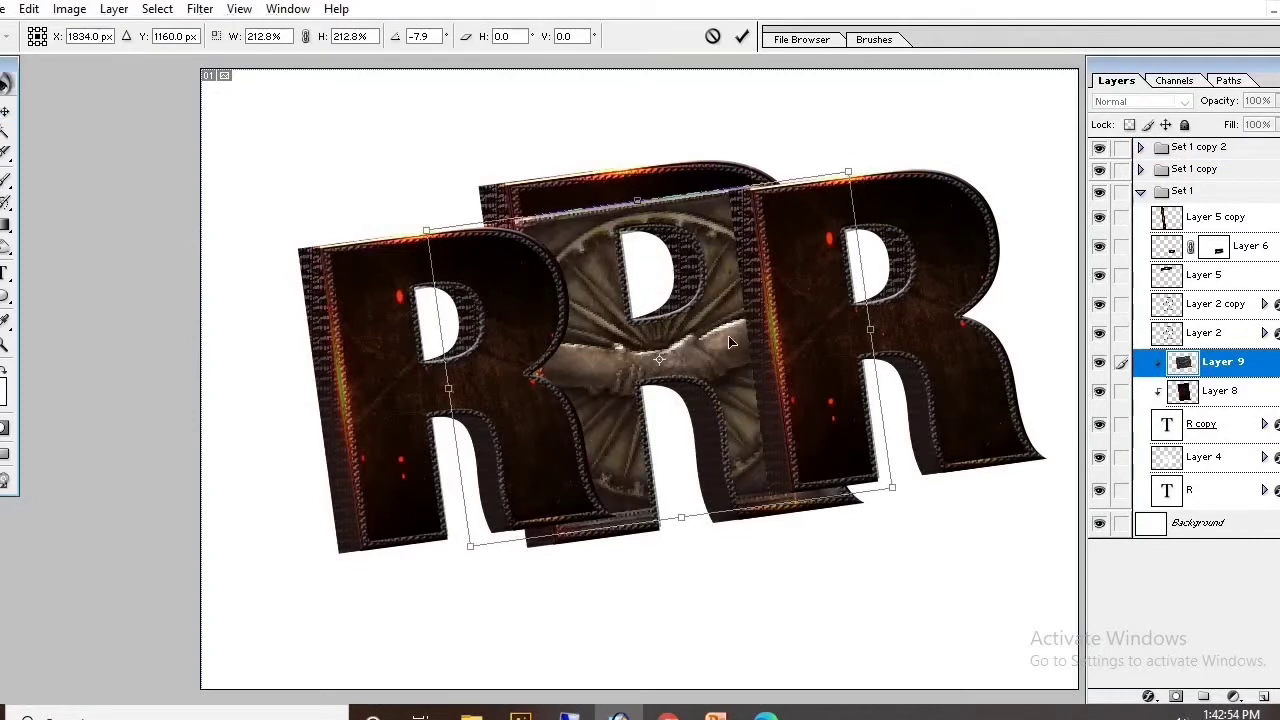
key("Return")
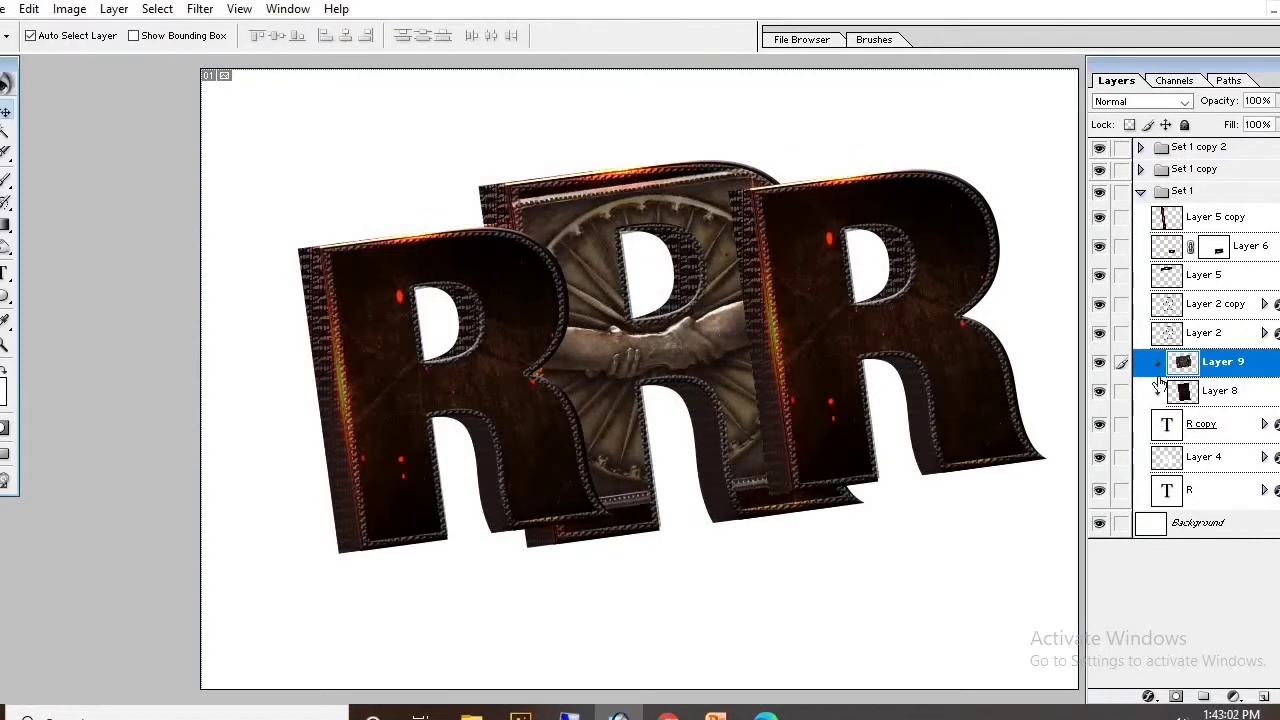
key("b")
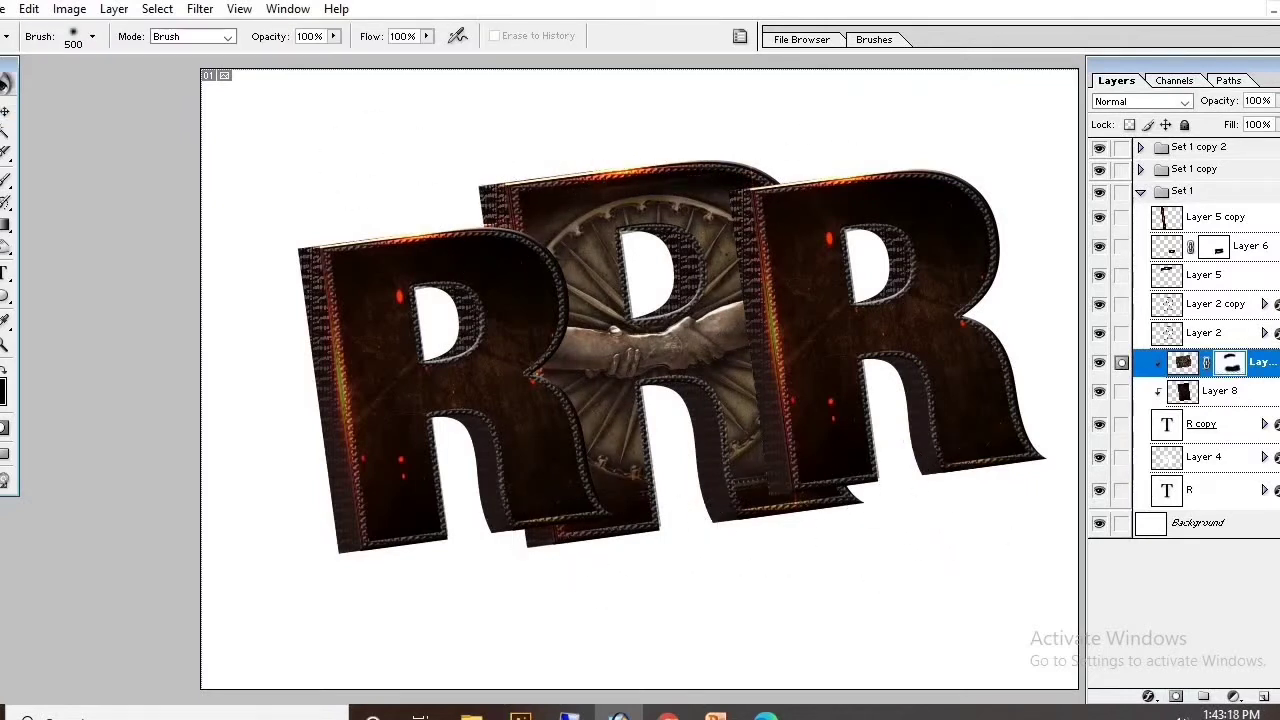
Set the emblem layer to 50% opacity with Linear Burn blending.
key("v")
key("5")
left_click(1121, 100)
key("Down")
key("Down")
key("Down")
key("Down")
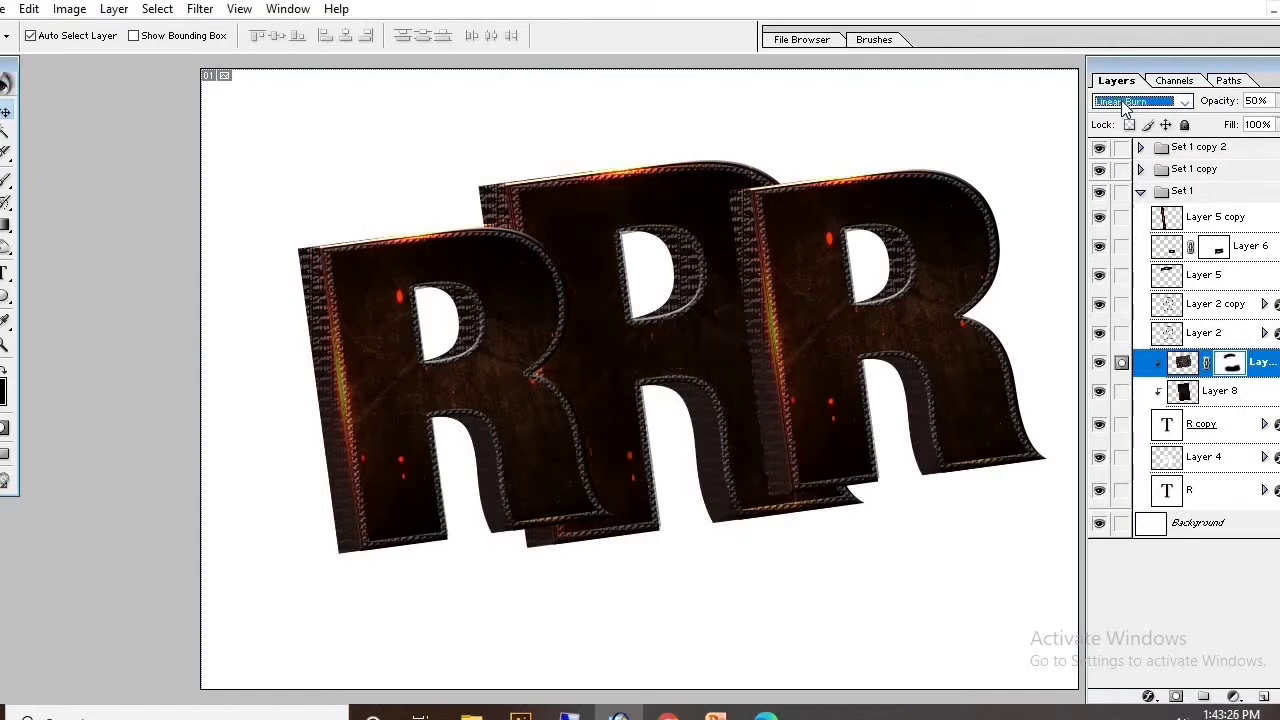
key("Down")
key("Down")
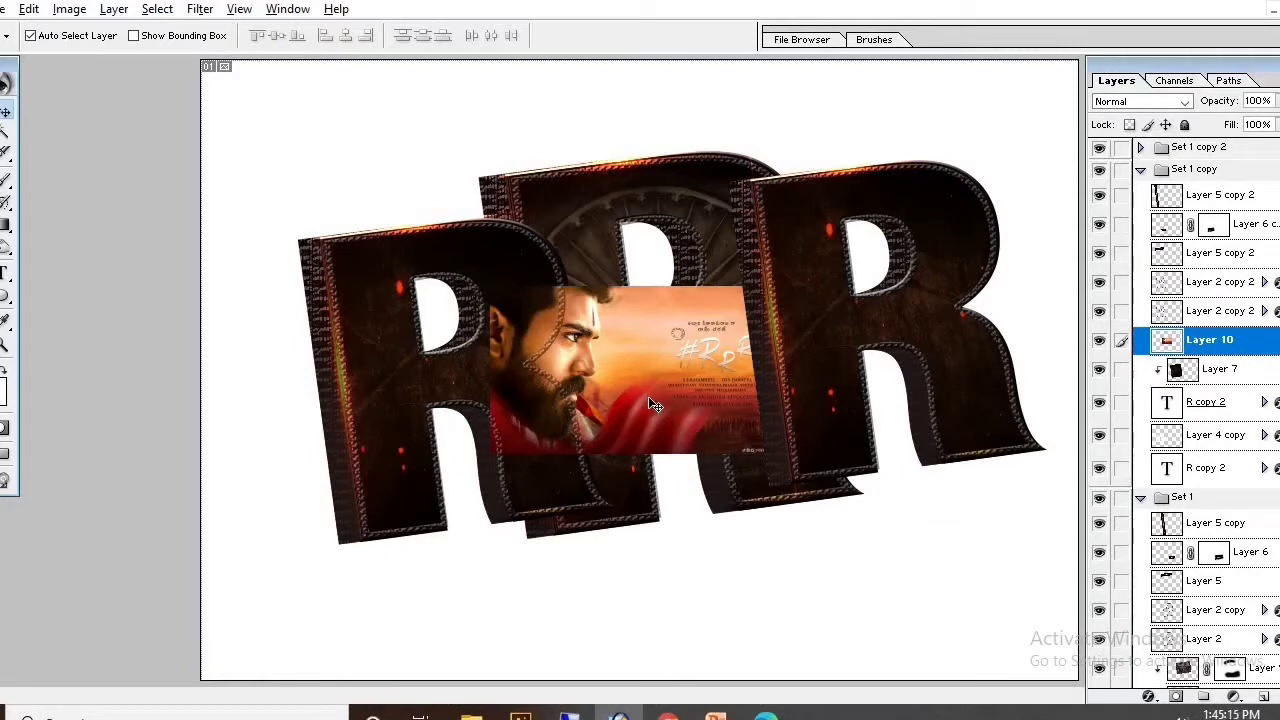
Scale and tilt the hero photo (Layer 10) and clip it into the R letters.
key("ctrl+t")
left_click_drag(857, 272, 890, 216)
left_click_drag(837, 301, 757, 253)
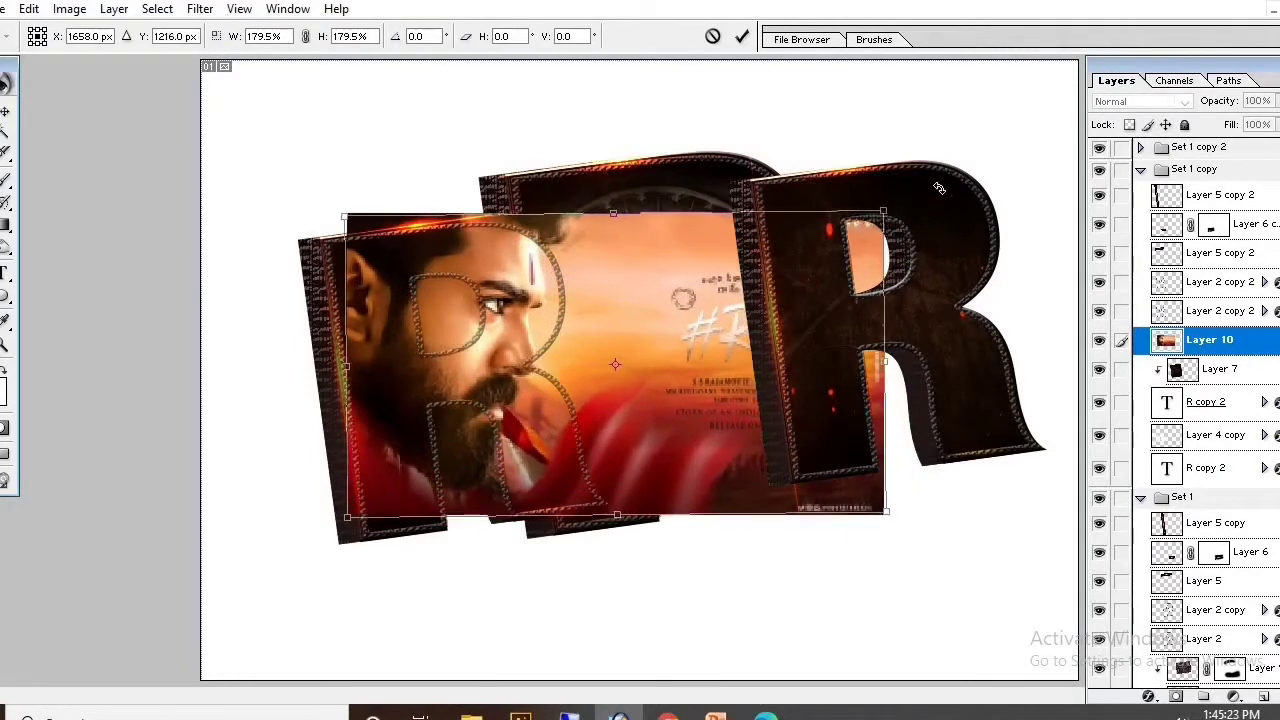
left_click_drag(862, 141, 849, 148)
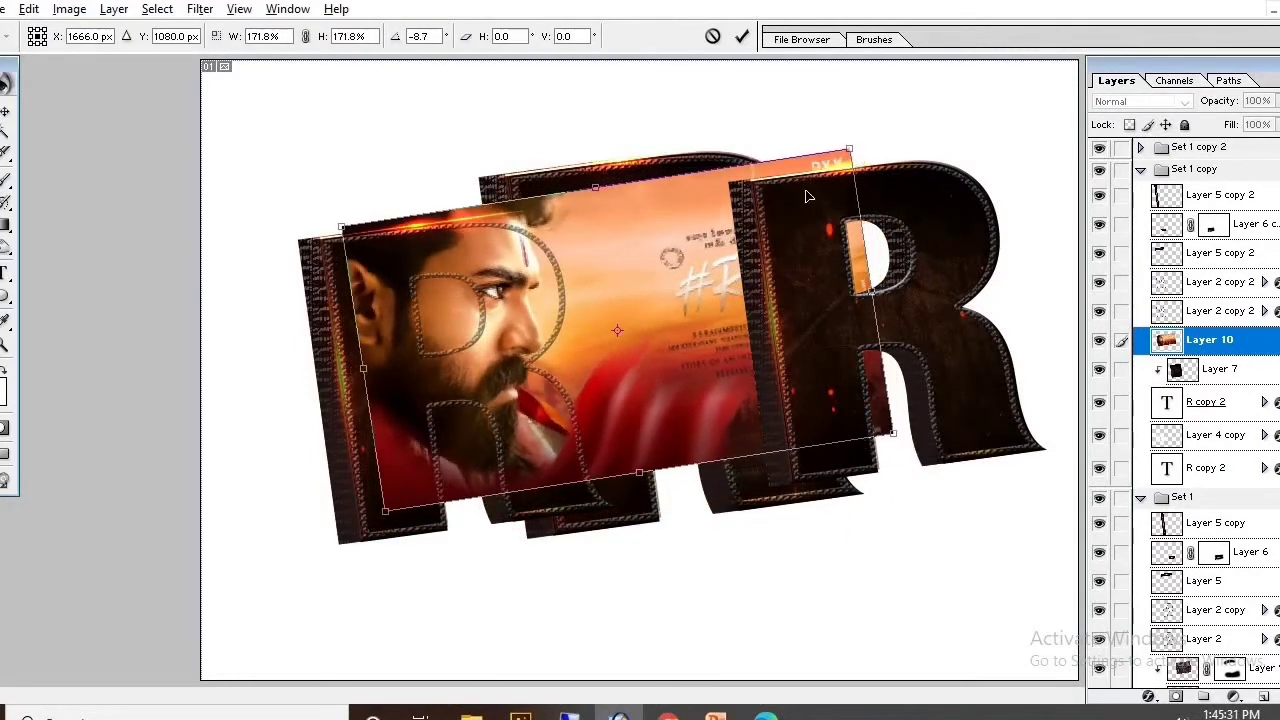
key("Return")
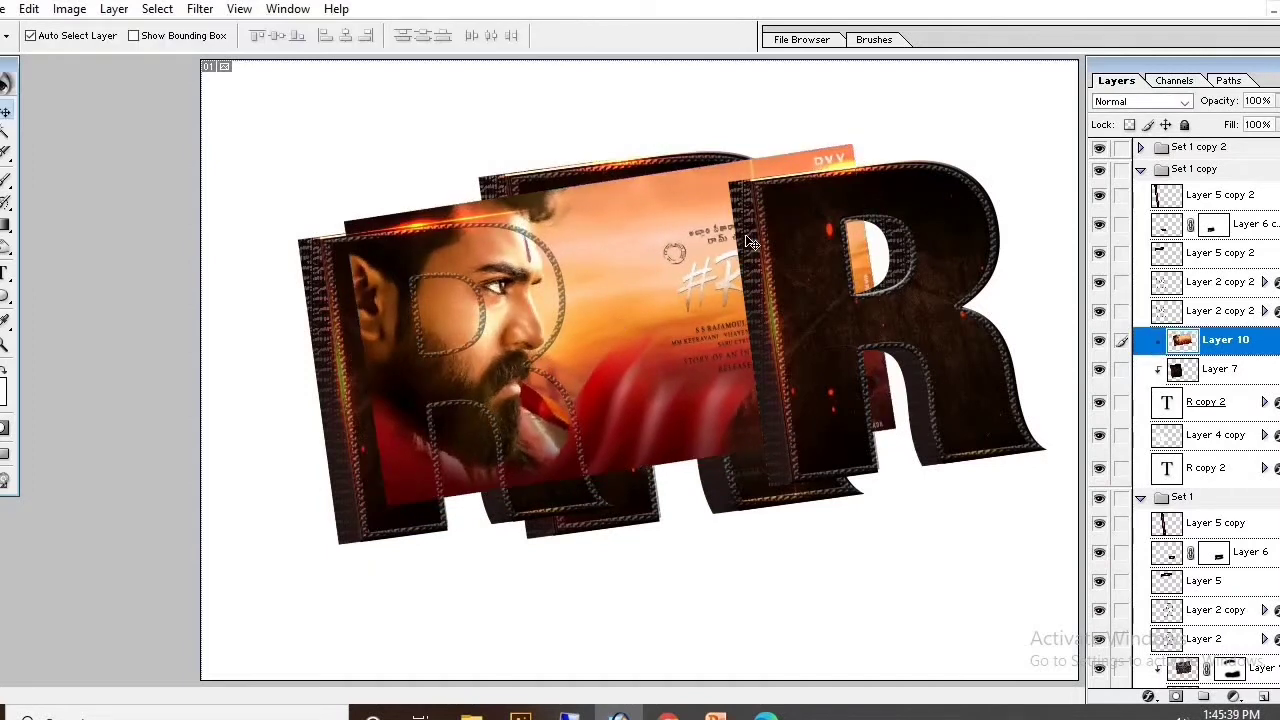
key("ctrl+g")
Mask the hero photo so only the face inside the left R shows.
left_click(1177, 696)
key("b")
left_click_drag(650, 290, 540, 450)
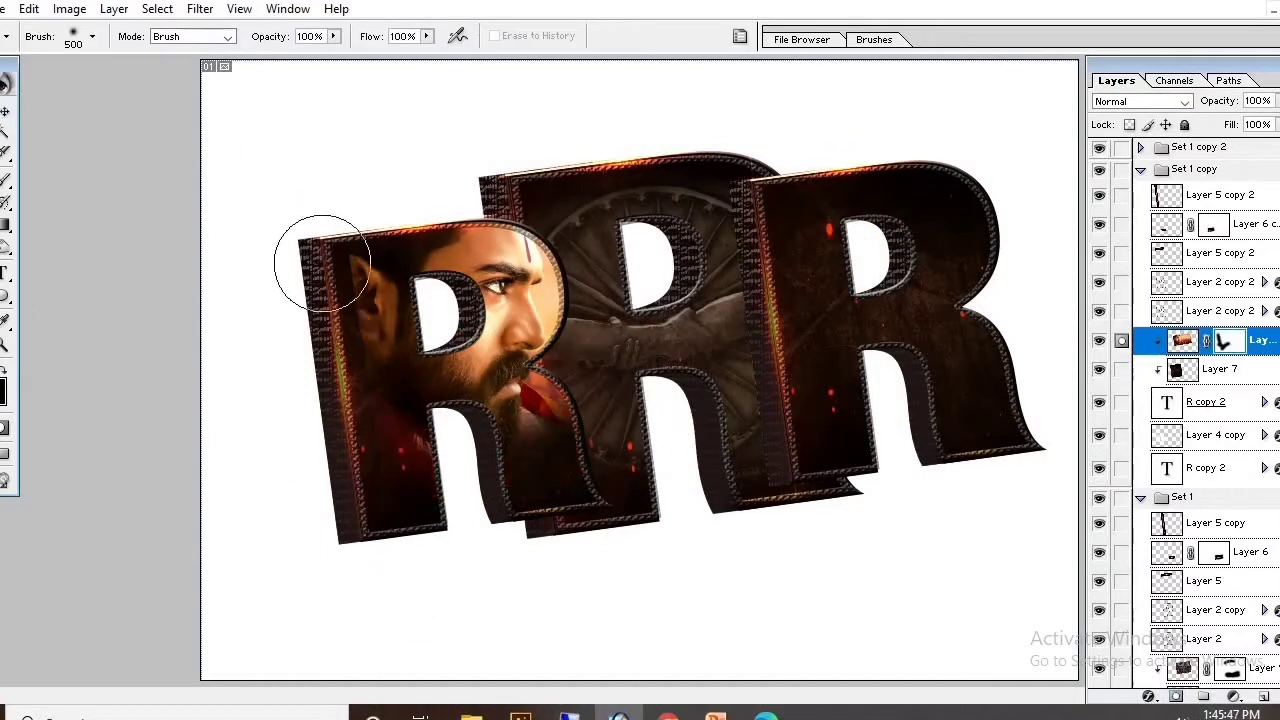
left_click(5, 113)
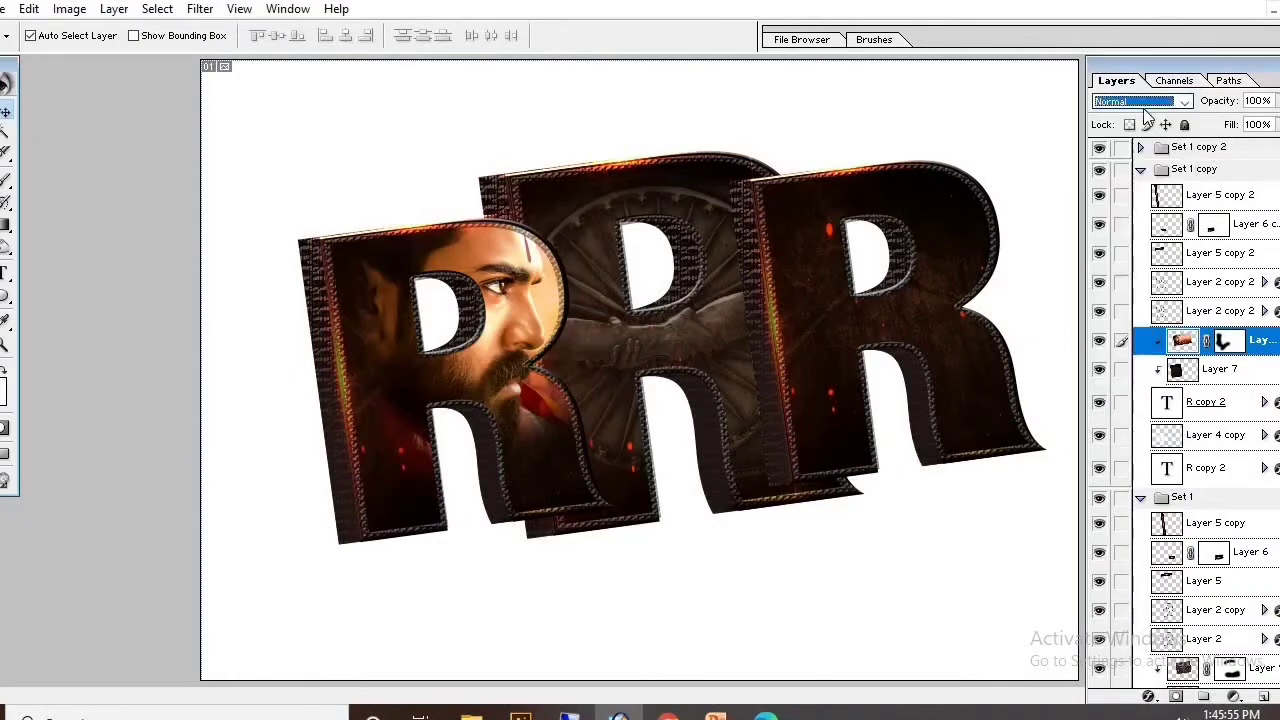
key("Down")
key("Down")
key("Down")
key("Down")
key("Down")
key("Down")
key("Down")
key("Down")
key("Down")
key("Down")
key("Down")
key("Down")
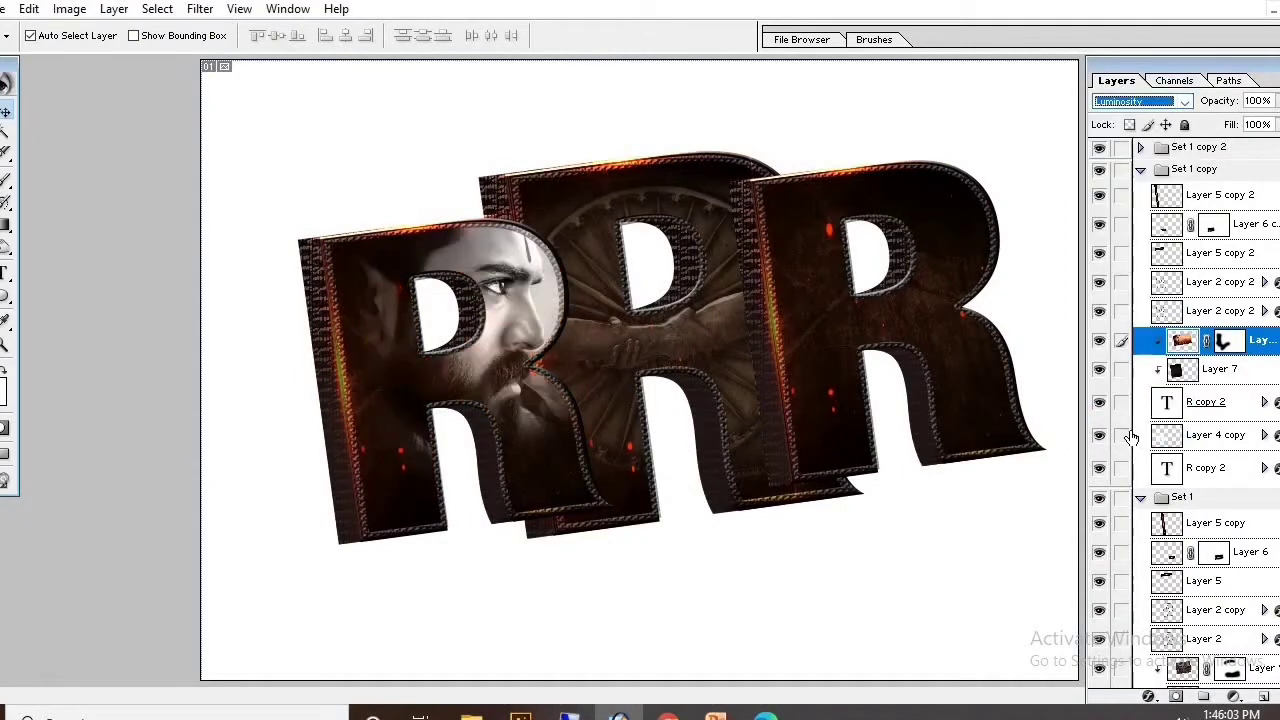
Duplicate the masked photo as a Normal-mode copy at 30% opacity.
key("ctrl+j")
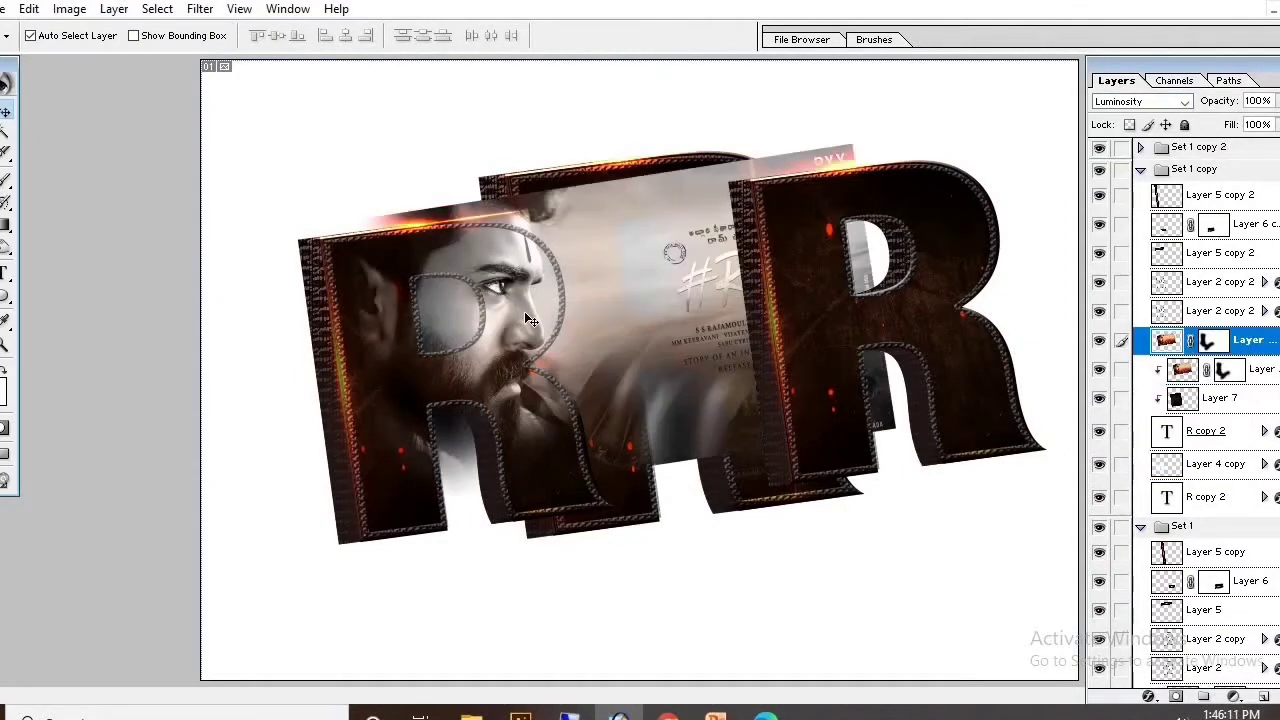
key("shift+alt+n")
scroll(1115, 149, "down", 3)
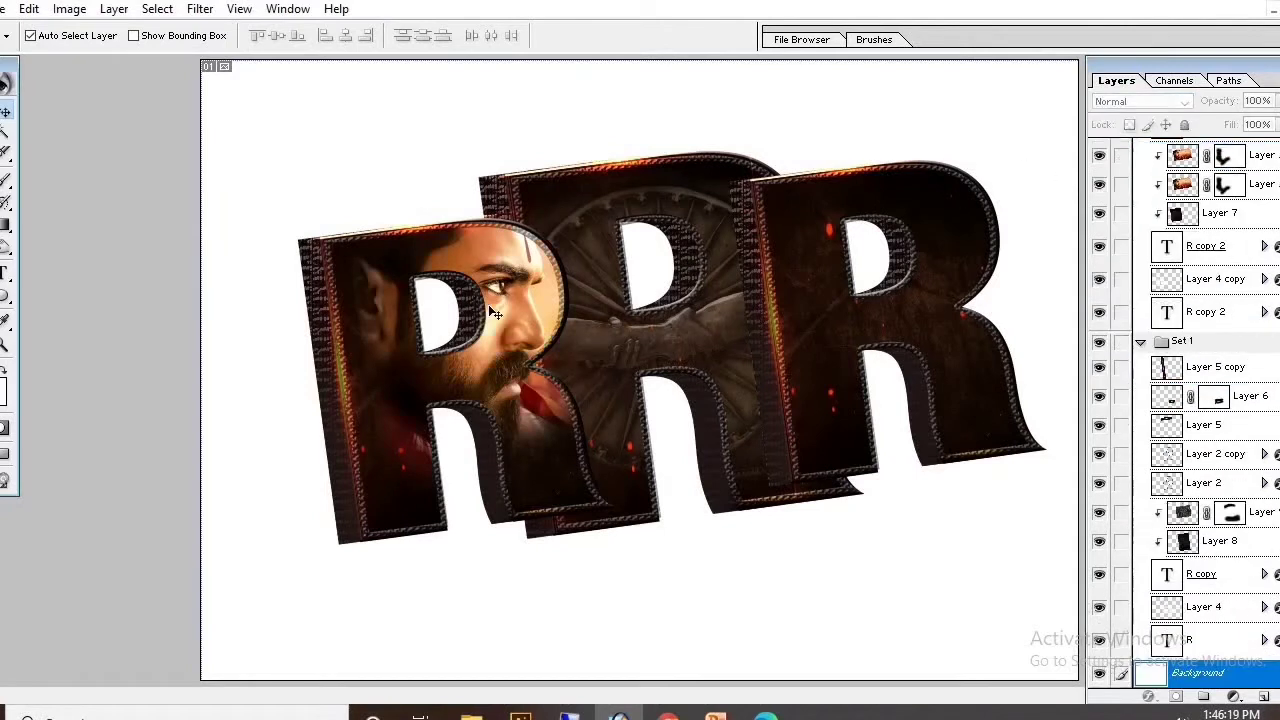
key("5")
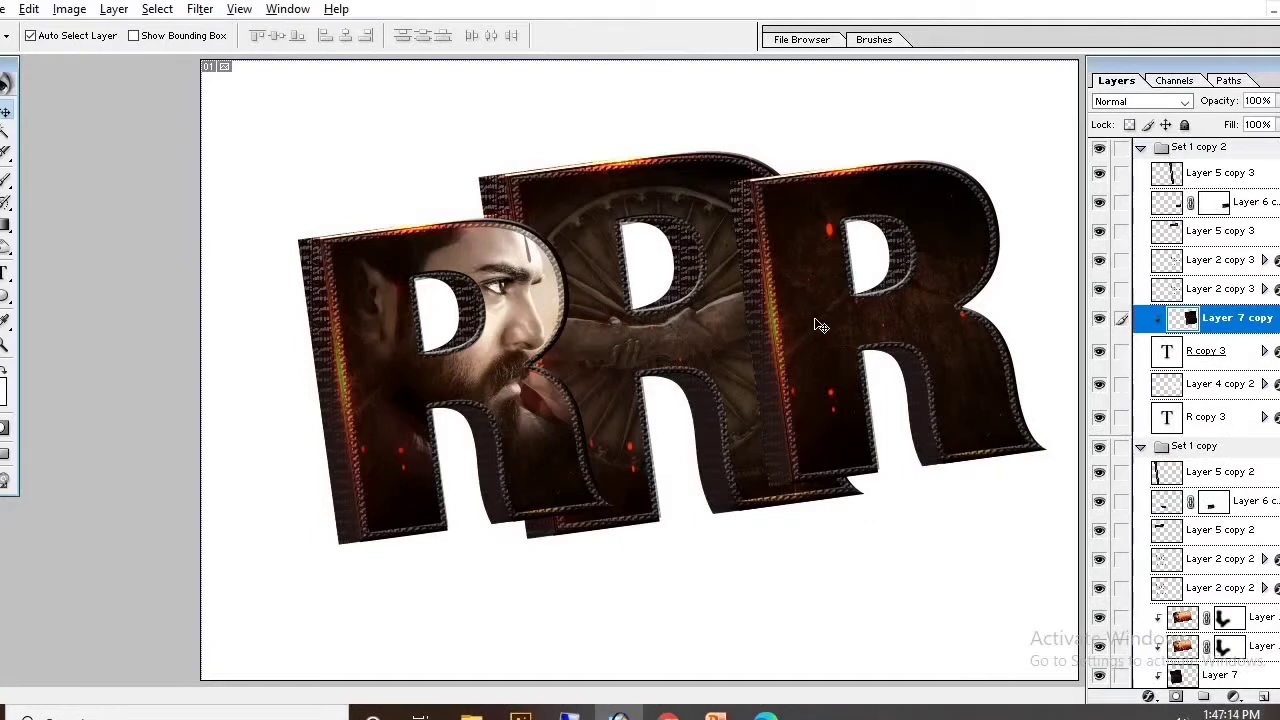
Paste the bearded man's photo and try a rotated placement, then undo it.
key("ctrl+v")
key("ctrl+t")
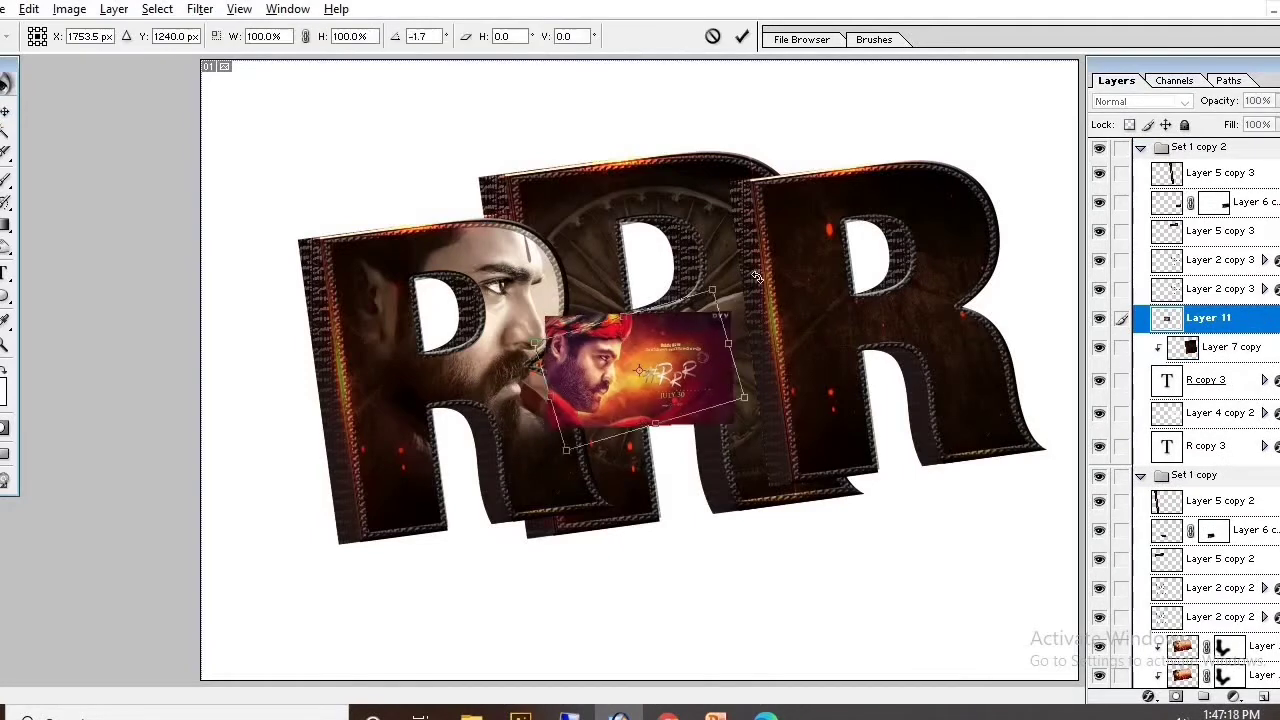
left_click_drag(640, 370, 987, 240)
key("Return")
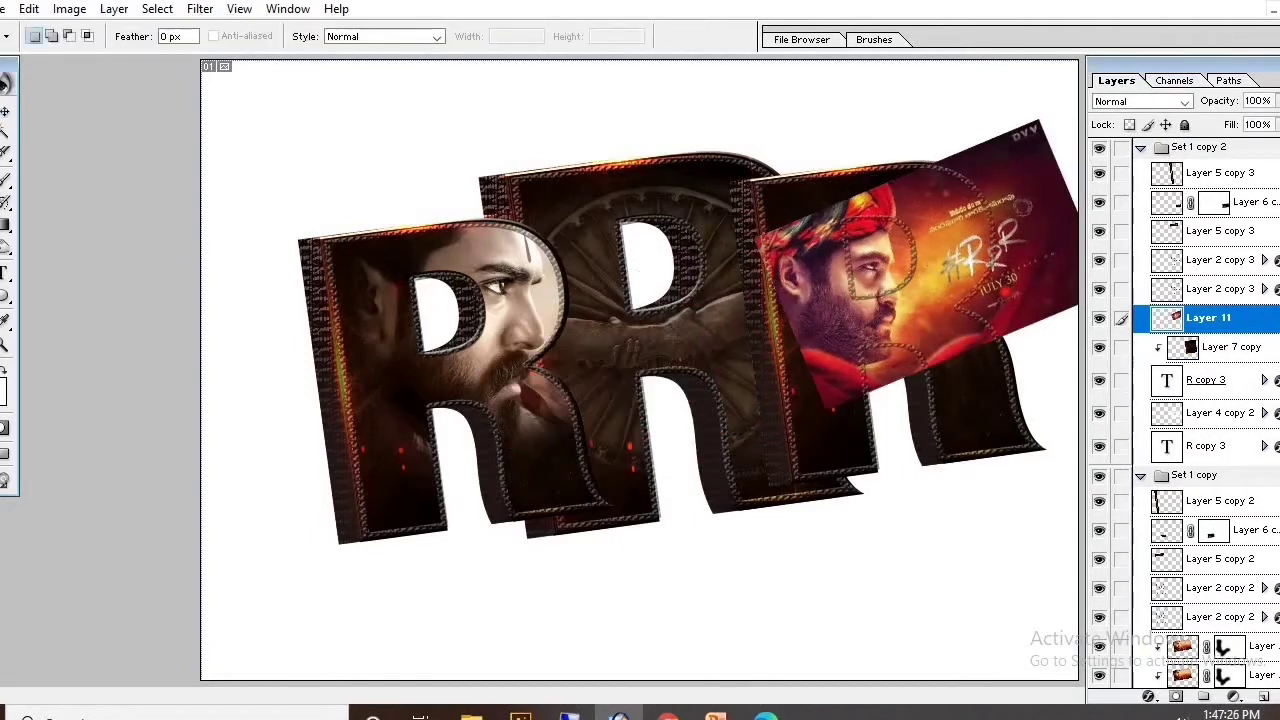
key("ctrl+alt+z")
Re-paste the photo as Layer 11, enlarge it over the right R, and clip it.
key("ctrl+v")
key("v")
left_click_drag(640, 370, 872, 254)
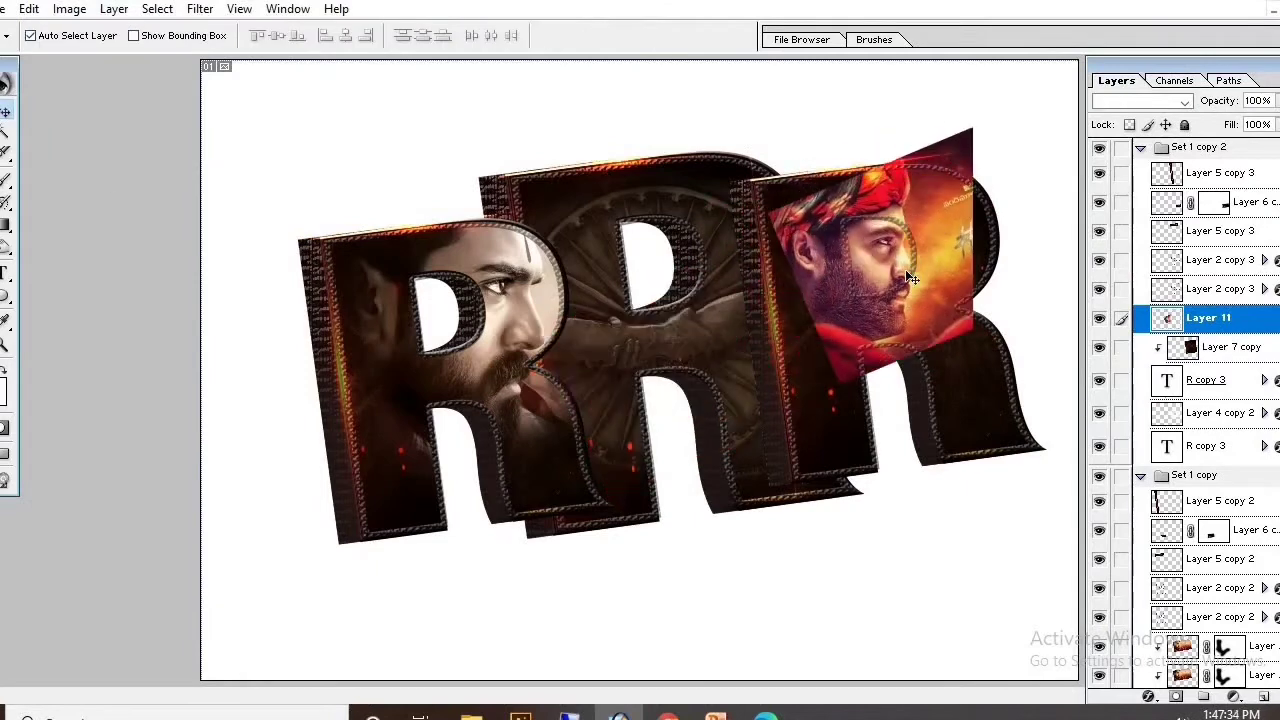
key("ctrl+t")
mouse_move(1010, 75)
left_mouse_down()
mouse_move(1074, 85)
mouse_move(1120, 45)
left_mouse_up()
left_click_drag(987, 308, 980, 311)
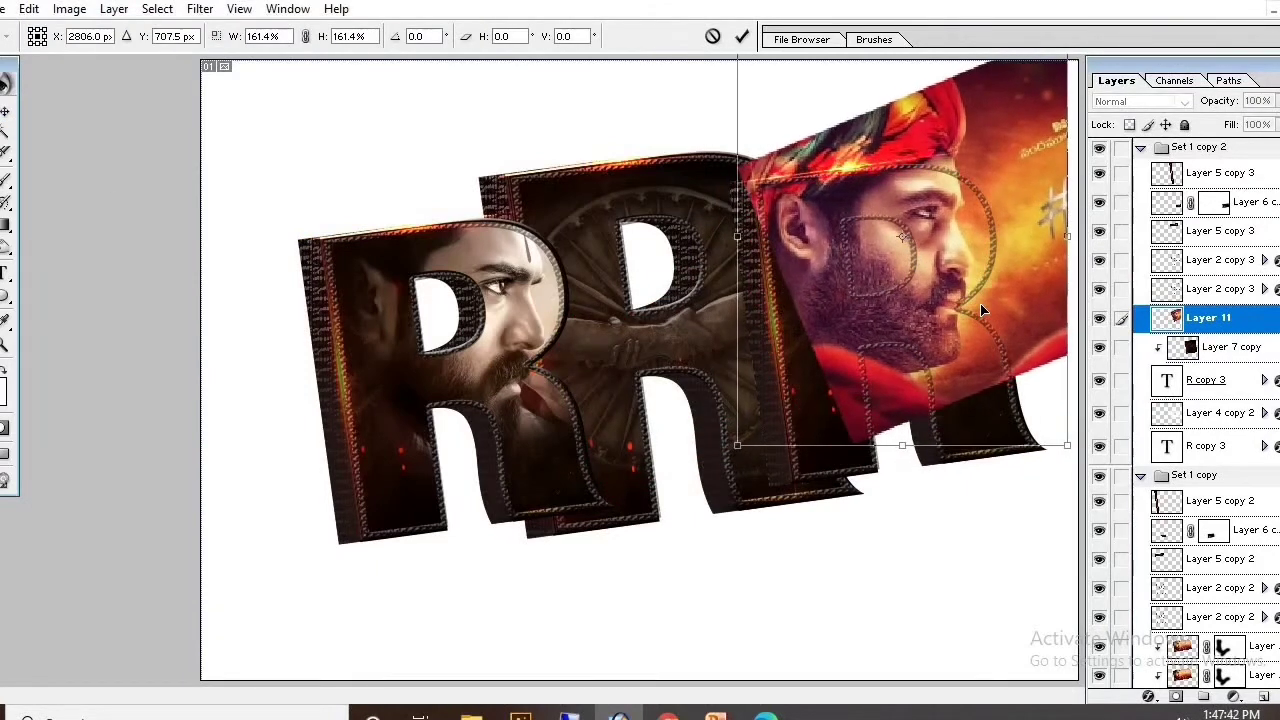
key("Return")
key("ctrl+g")
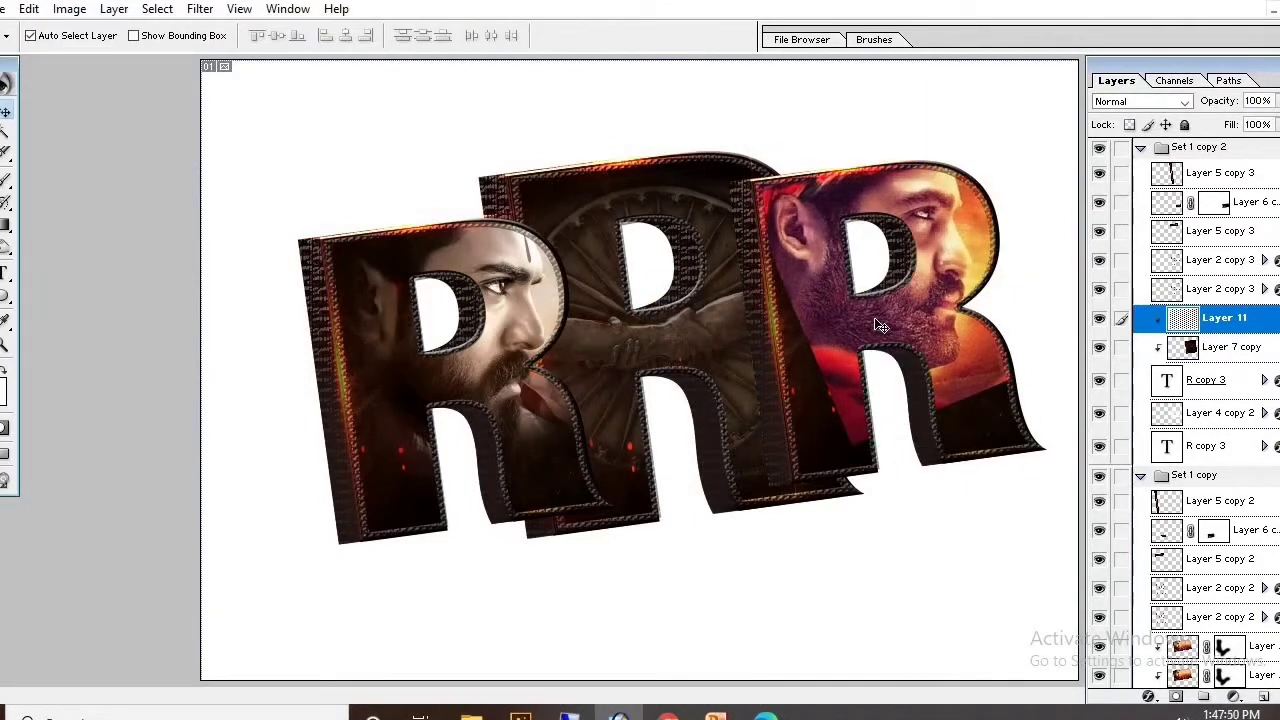
Mask the photo to fade it along the right R's left edge.
left_click(1178, 697)
key("b")
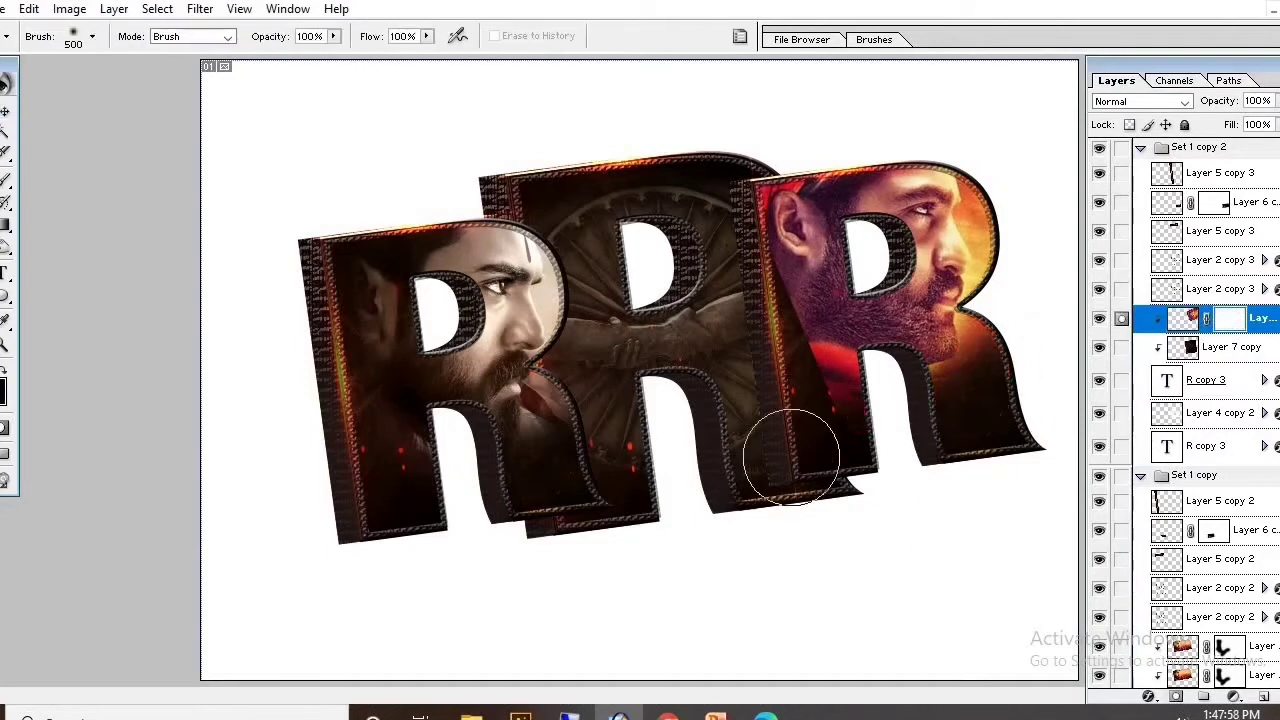
left_click_drag(770, 290, 791, 388)
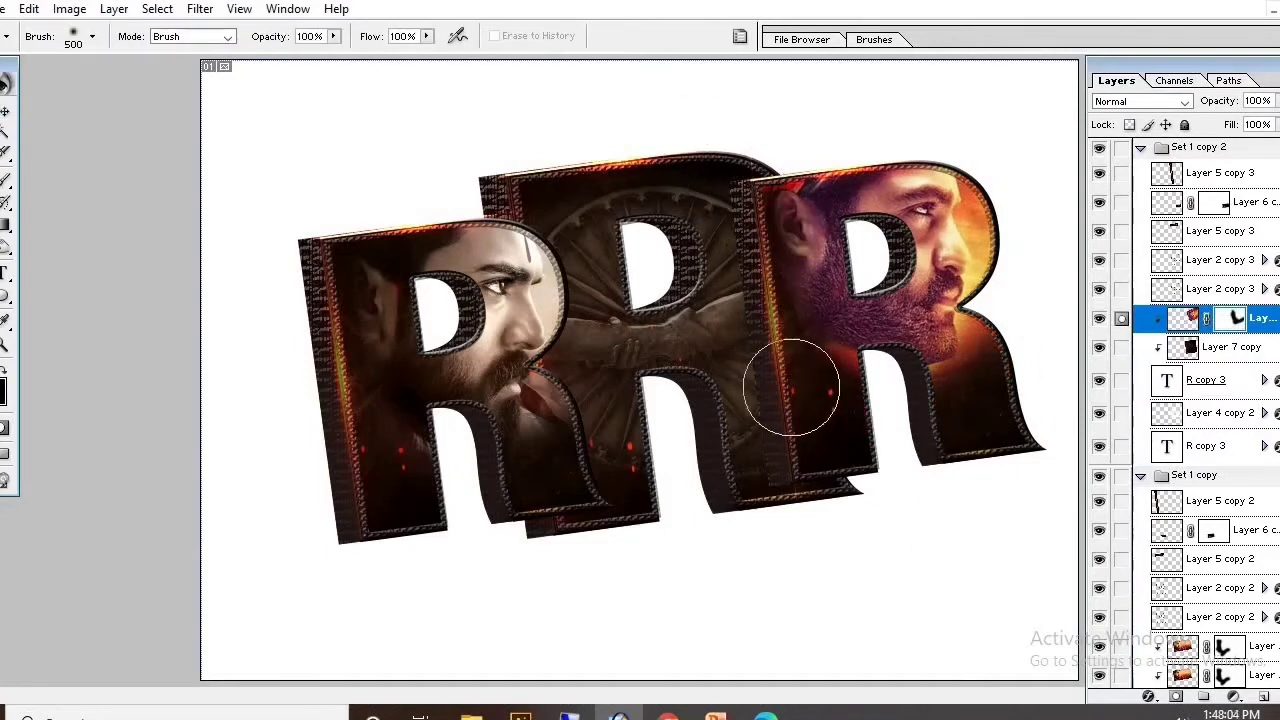
left_click(8, 113)
Set the photo to Luminosity and add a Normal-mode duplicate on top.
left_click(1140, 101)
left_click(1095, 387)
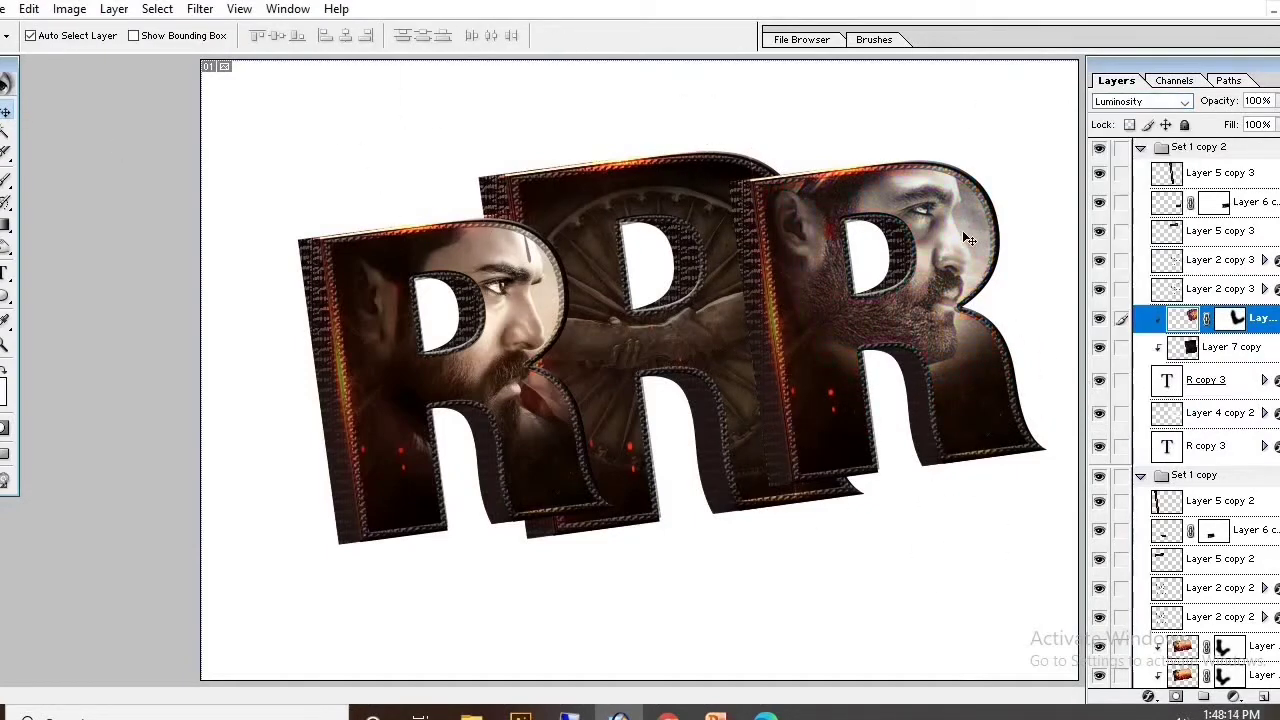
key("ctrl+j")
left_click(1140, 101)
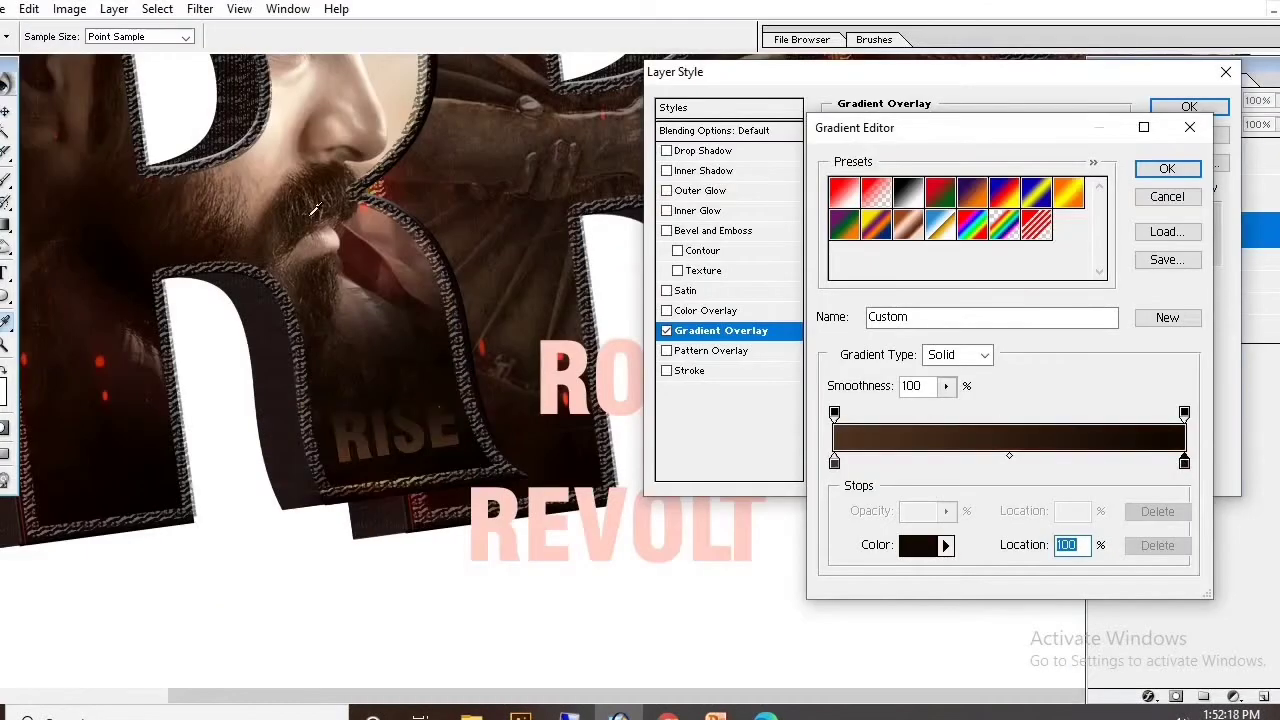
Give RISE's gradient overlay a lighter end colour sampled from the canvas.
left_click(313, 208)
left_click(270, 172)
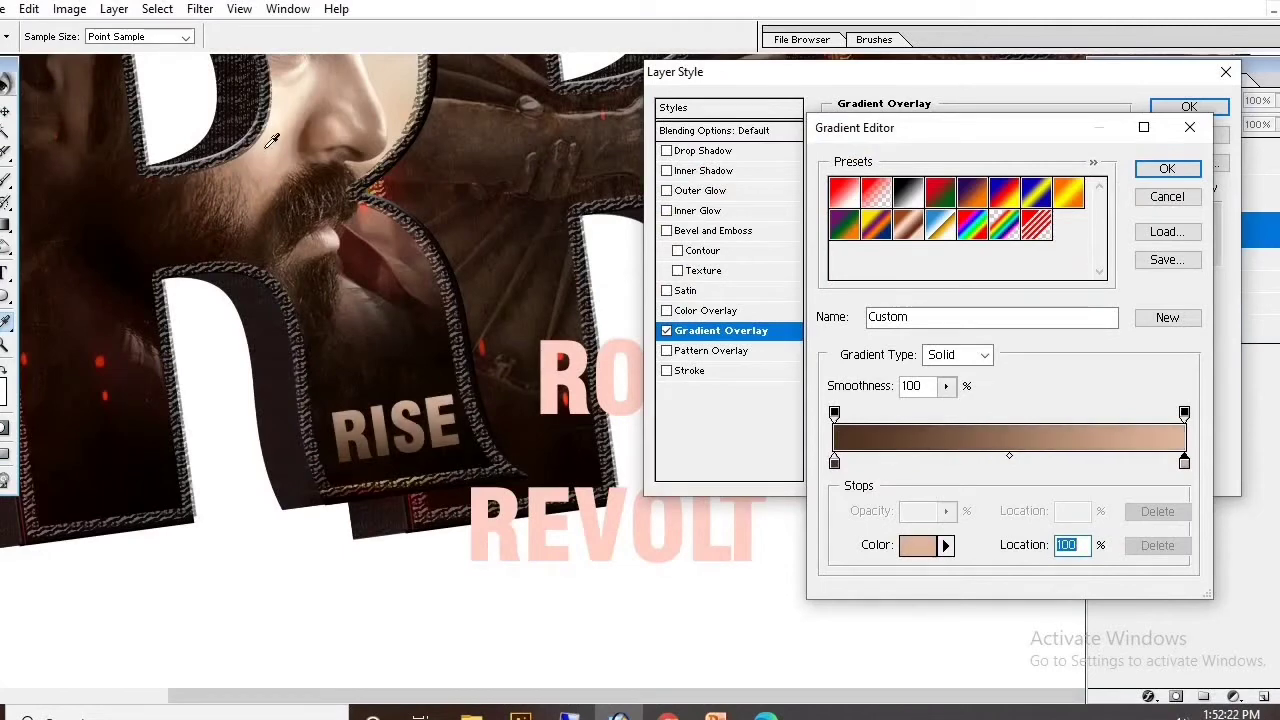
left_click(1167, 168)
Set RISE's bevel shadow opacity to 0 and add a drop shadow.
left_click(1188, 107)
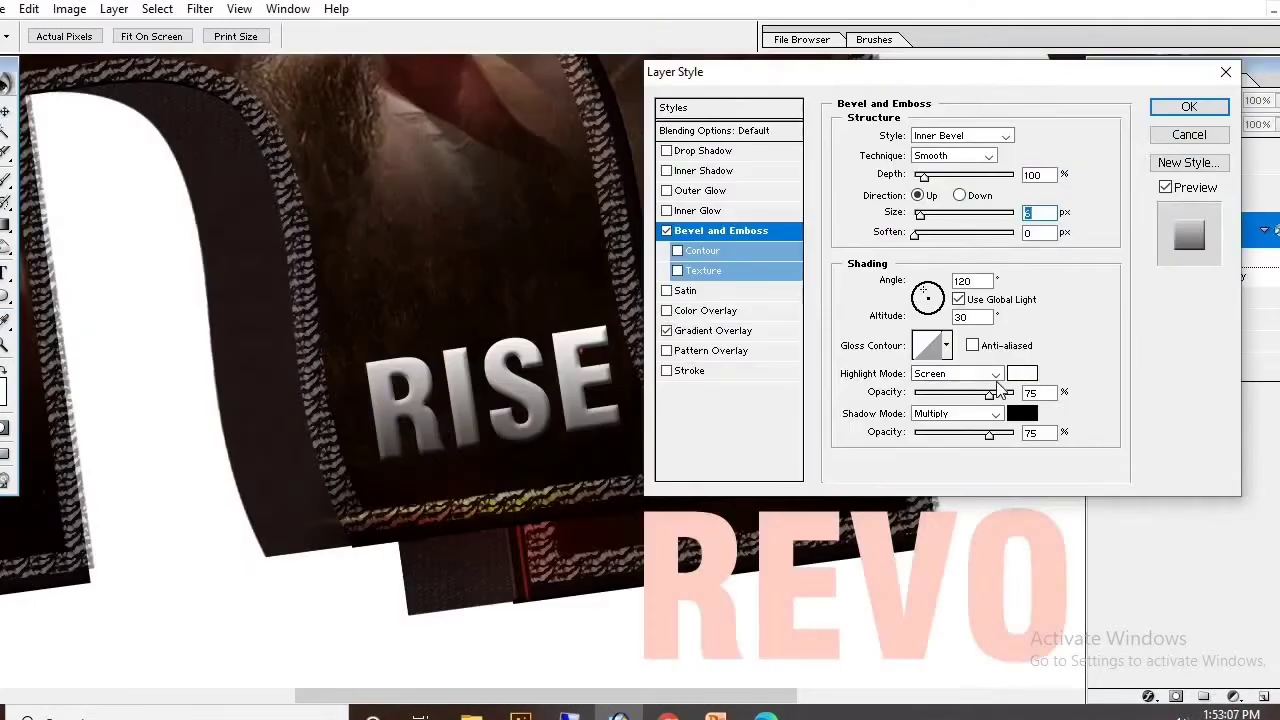
left_click_drag(988, 440, 866, 437)
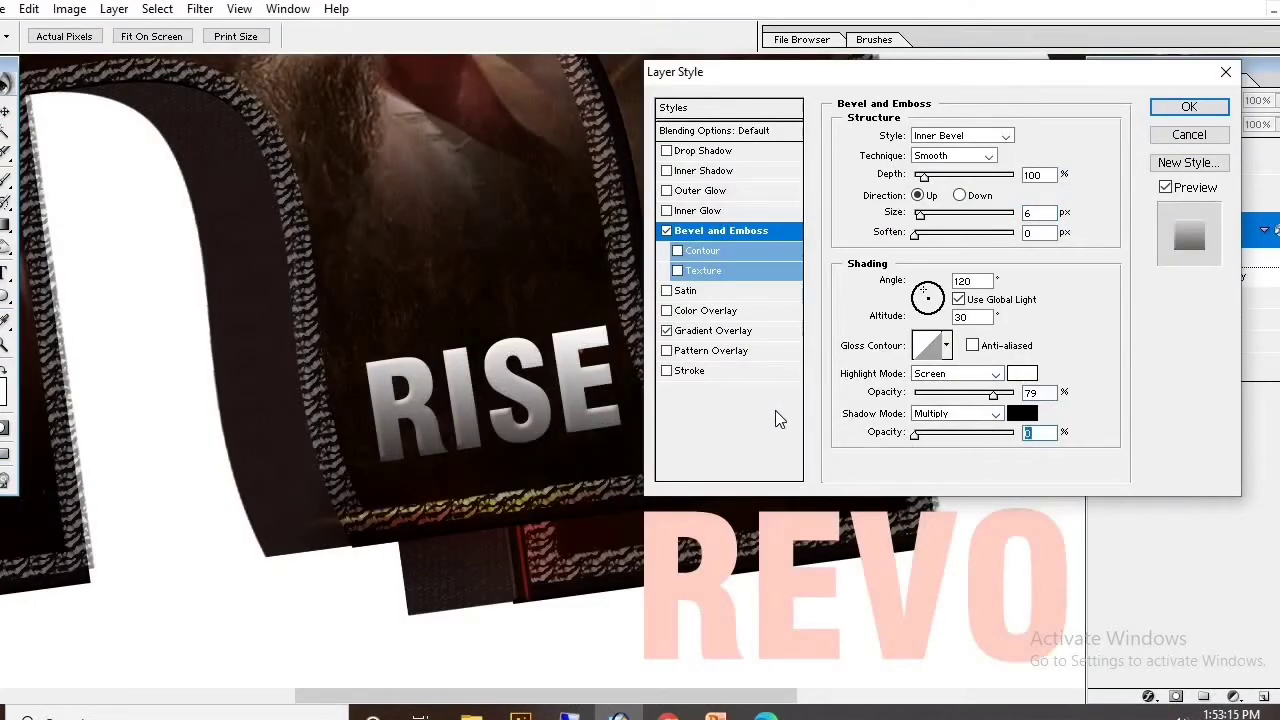
left_click(707, 152)
left_click(1188, 107)
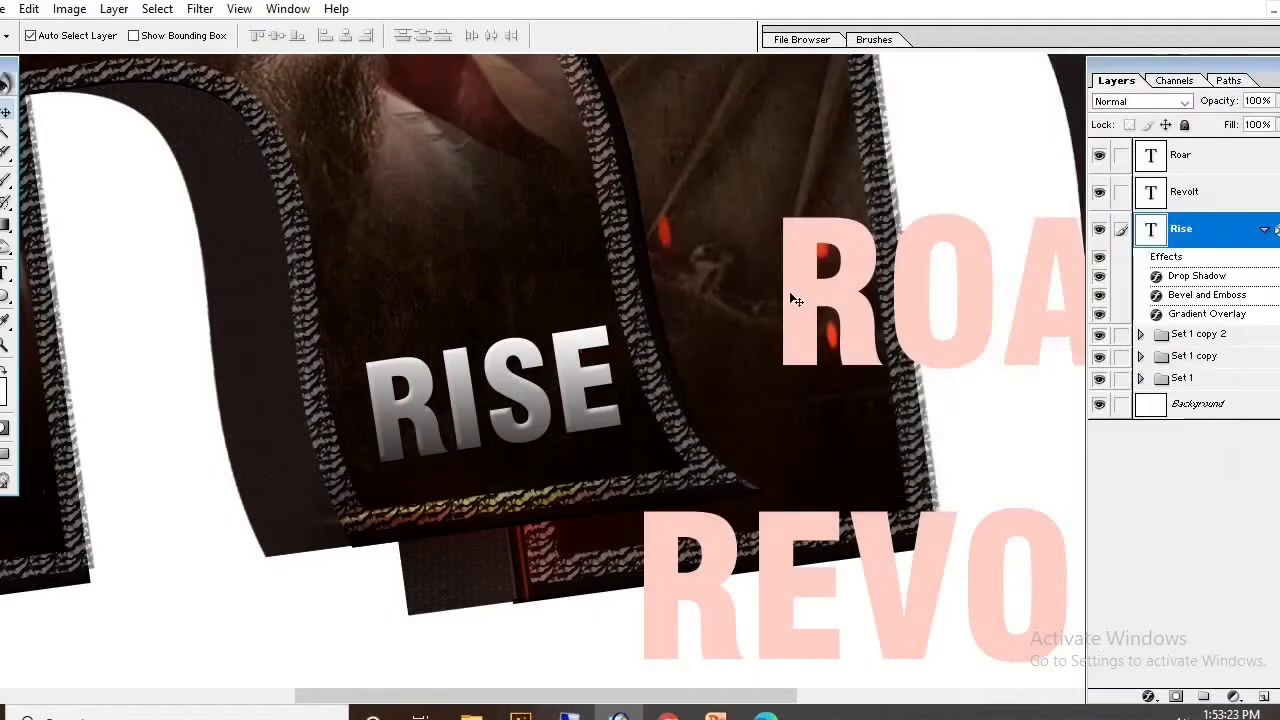
key("ctrl+0")
left_click(618, 420)
Move ROAR beneath the middle R and make it slightly smaller.
mouse_move(665, 405)
left_mouse_down()
mouse_move(705, 403)
mouse_move(712, 383)
left_mouse_up()
left_click(690, 412)
key("ctrl+t")
key("Return")
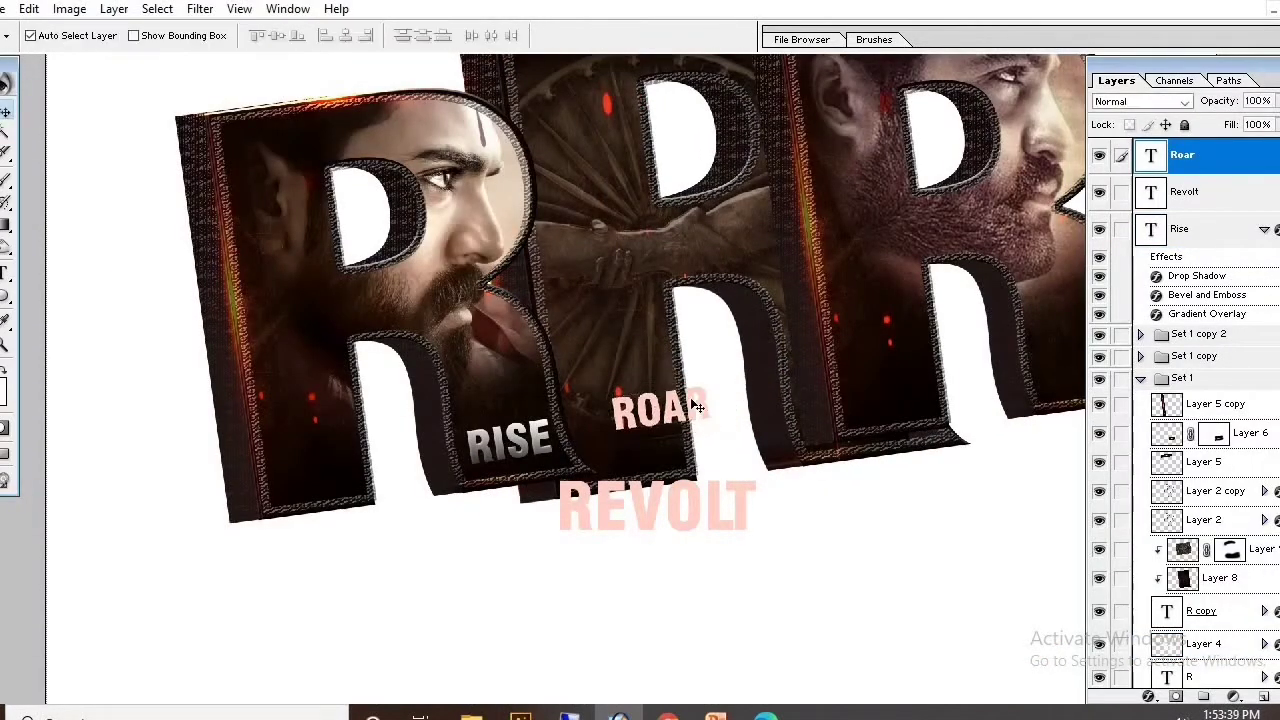
Copy RISE's layer styles and paste them onto ROAR.
right_click(1180, 228)
left_click(1100, 397)
left_click(1180, 155)
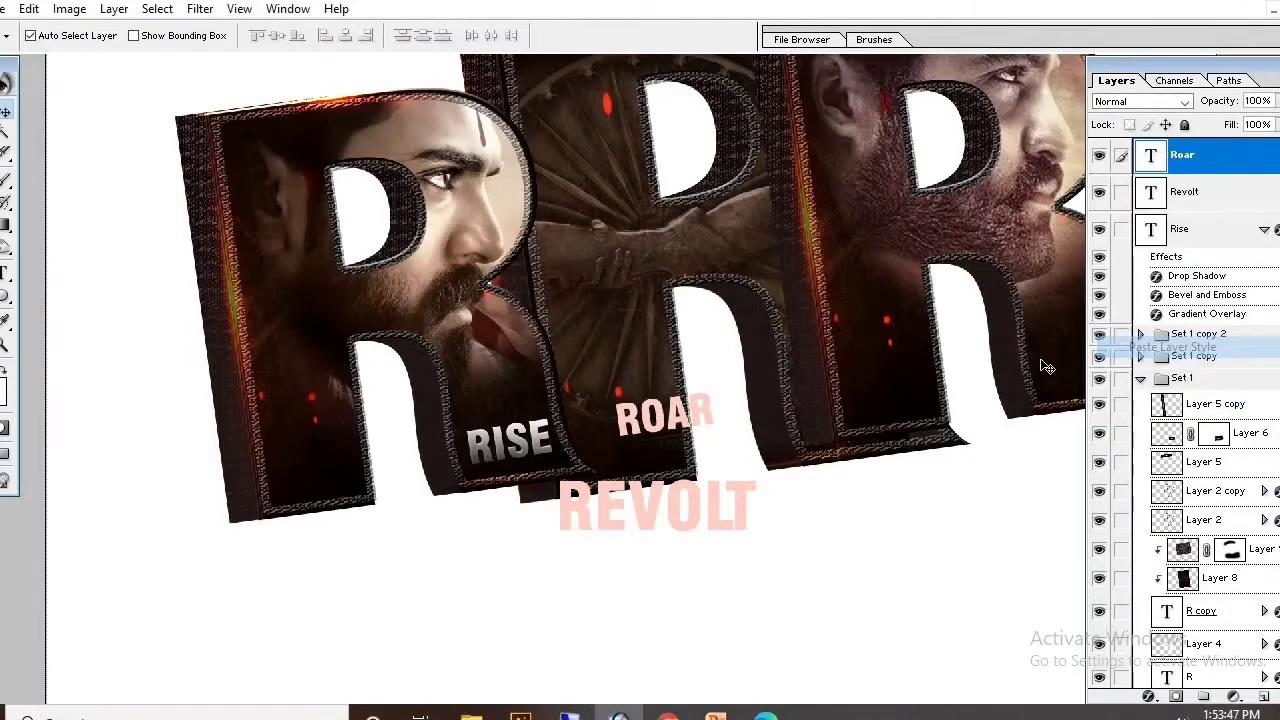
mouse_move(1166, 256)
left_mouse_down()
mouse_move(703, 417)
mouse_move(842, 392)
left_mouse_up()
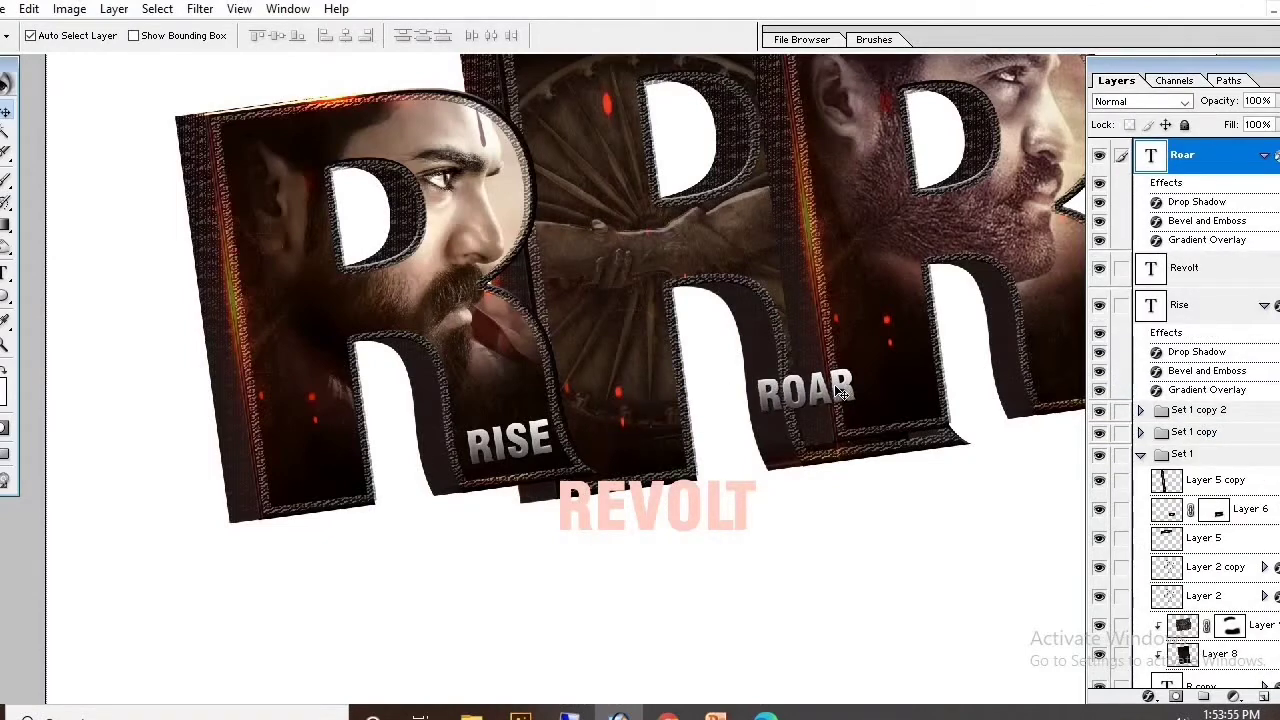
Move REVOLT under the right R and tilt it counter-clockwise.
key("ctrl+0")
mouse_move(685, 543)
left_mouse_down()
mouse_move(996, 439)
mouse_move(1042, 400)
left_mouse_up()
key("ctrl+t")
key("Return")
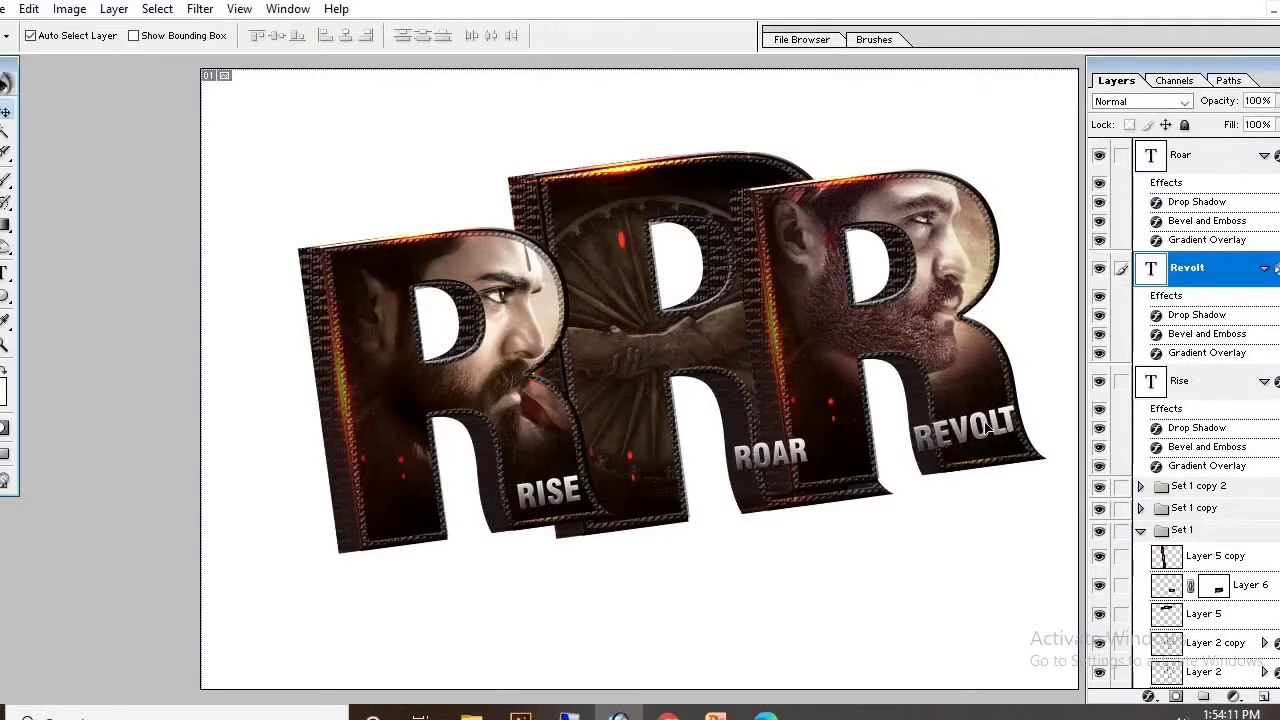
Nudge the wheel image inside the middle R upward.
left_click(706, 341)
key("Up")
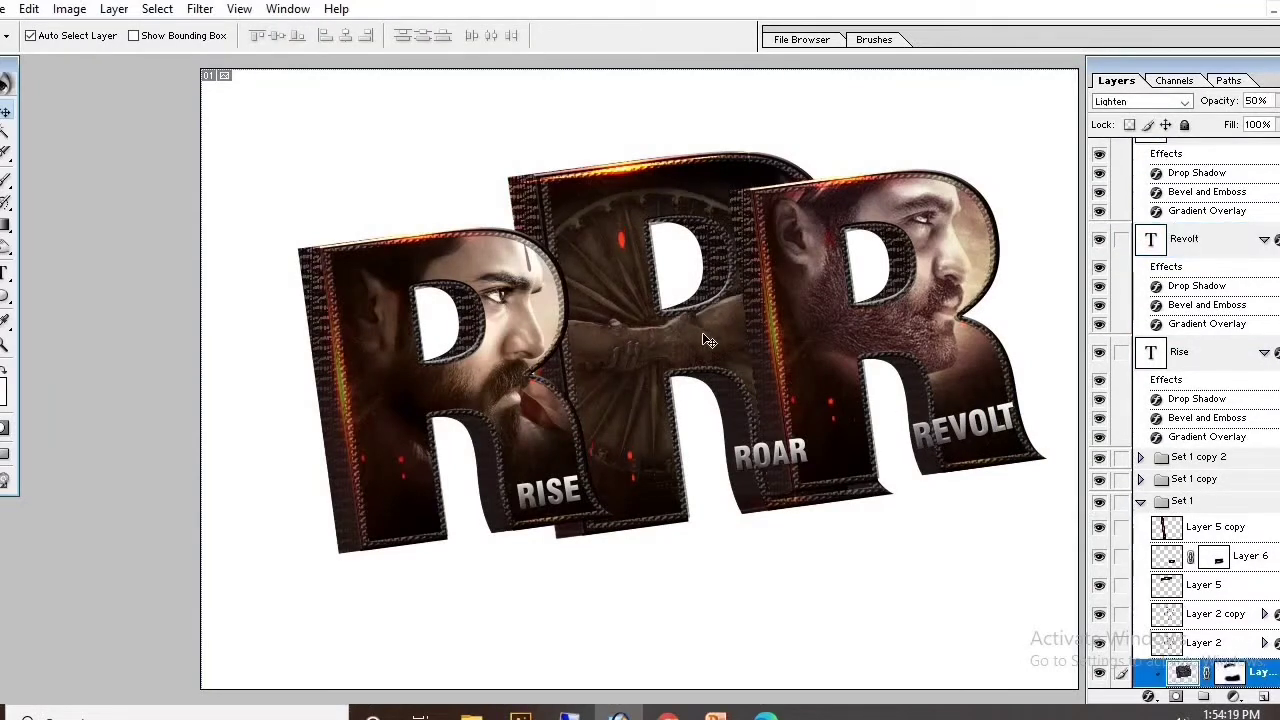
key("Up")
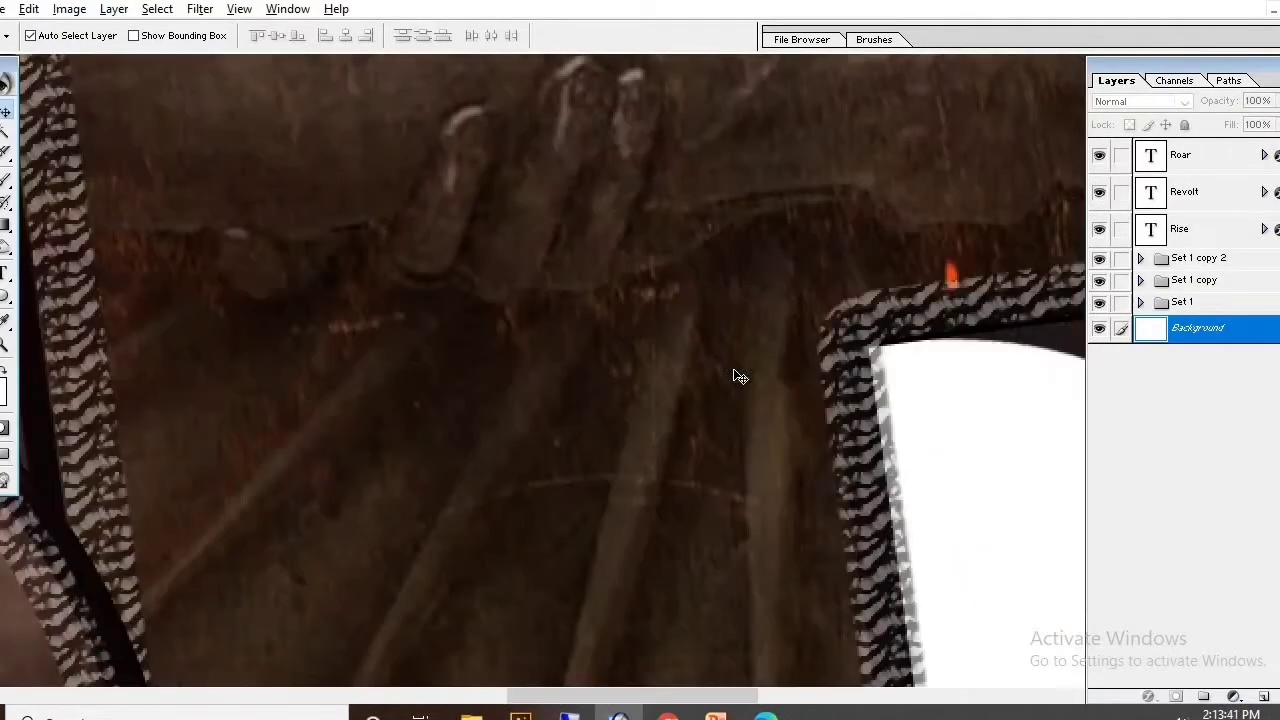
Paste the archer-hero image as Layer 12, enlarge it, and zoom to actual pixels for the Pen tool.
key("ctrl+0")
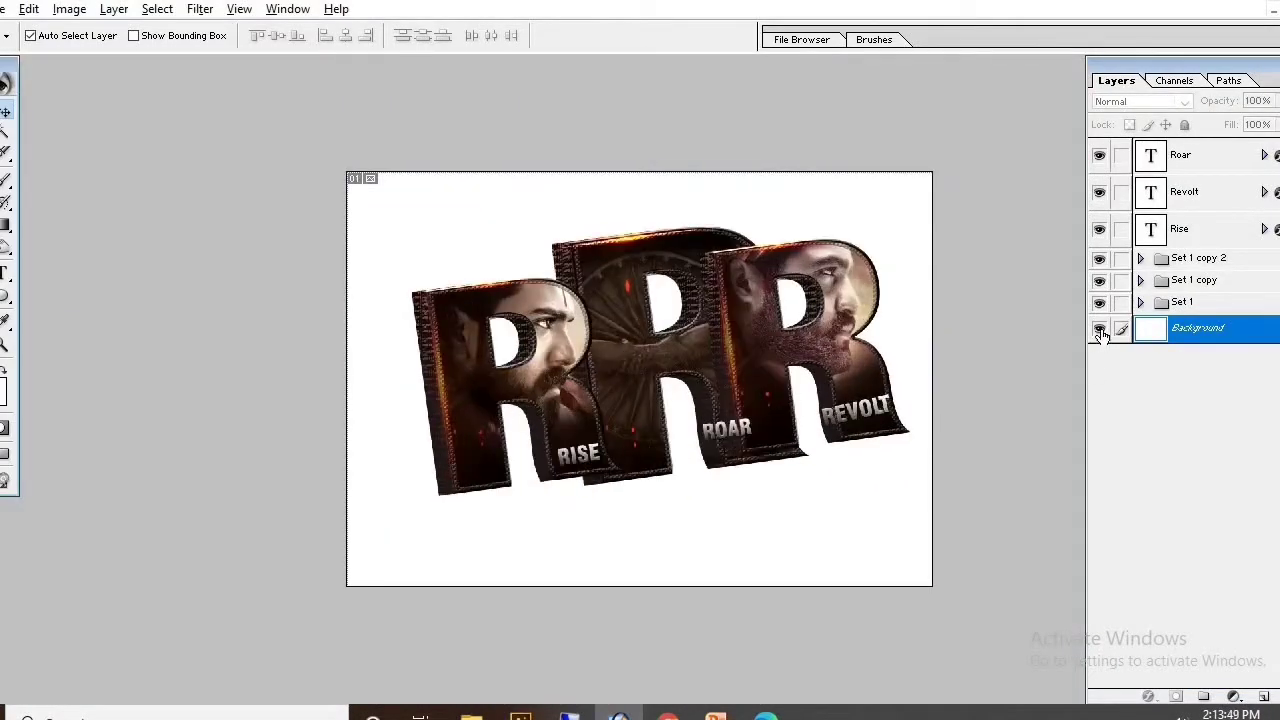
left_click(1187, 167)
key("ctrl+v")
key("ctrl+t")
mouse_move(786, 177)
left_mouse_down()
mouse_move(761, 205)
mouse_move(788, 162)
left_mouse_up()
key("Return")
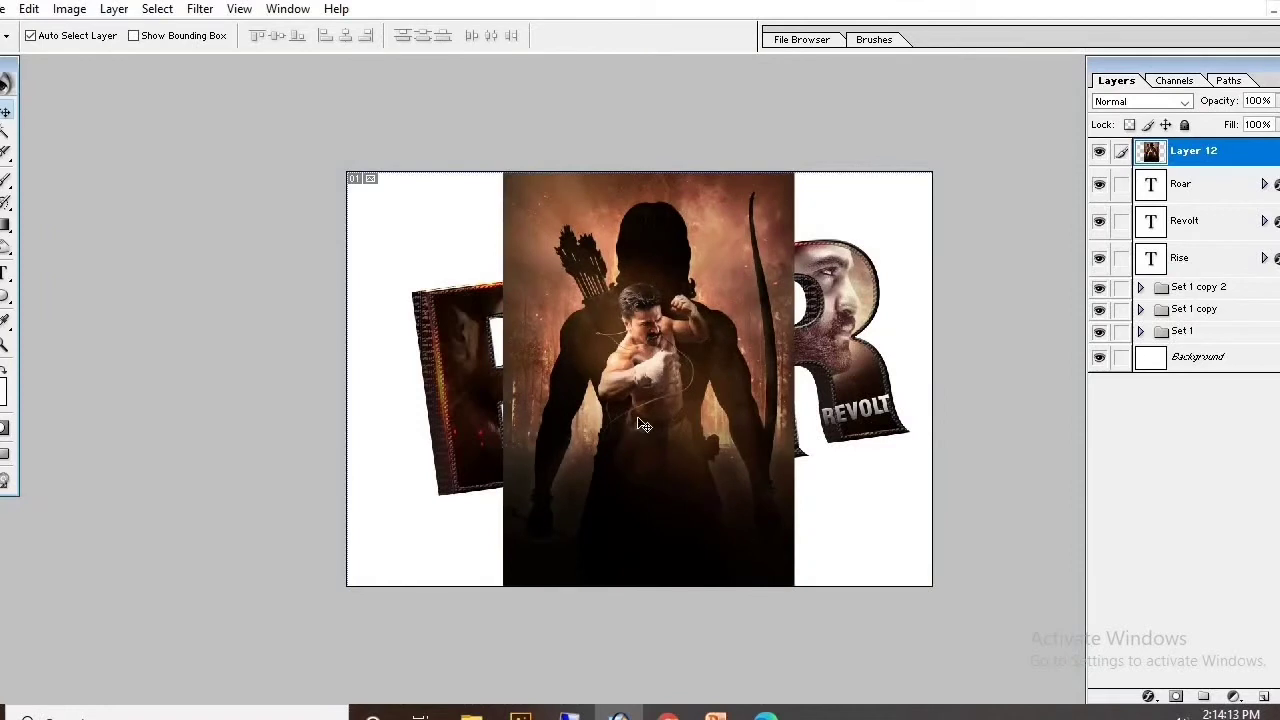
key("p")
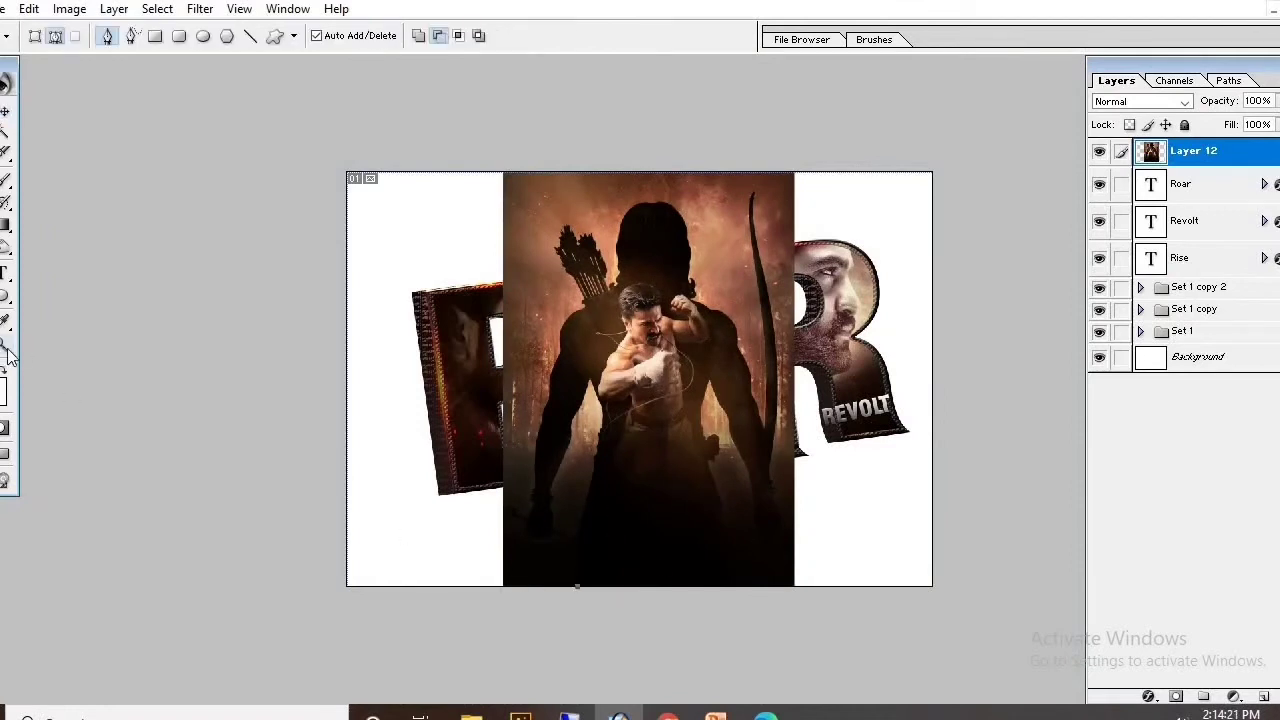
double_click(6, 348)
Extend the pen path along the silhouette's quiver and arrow tips.
key("p")
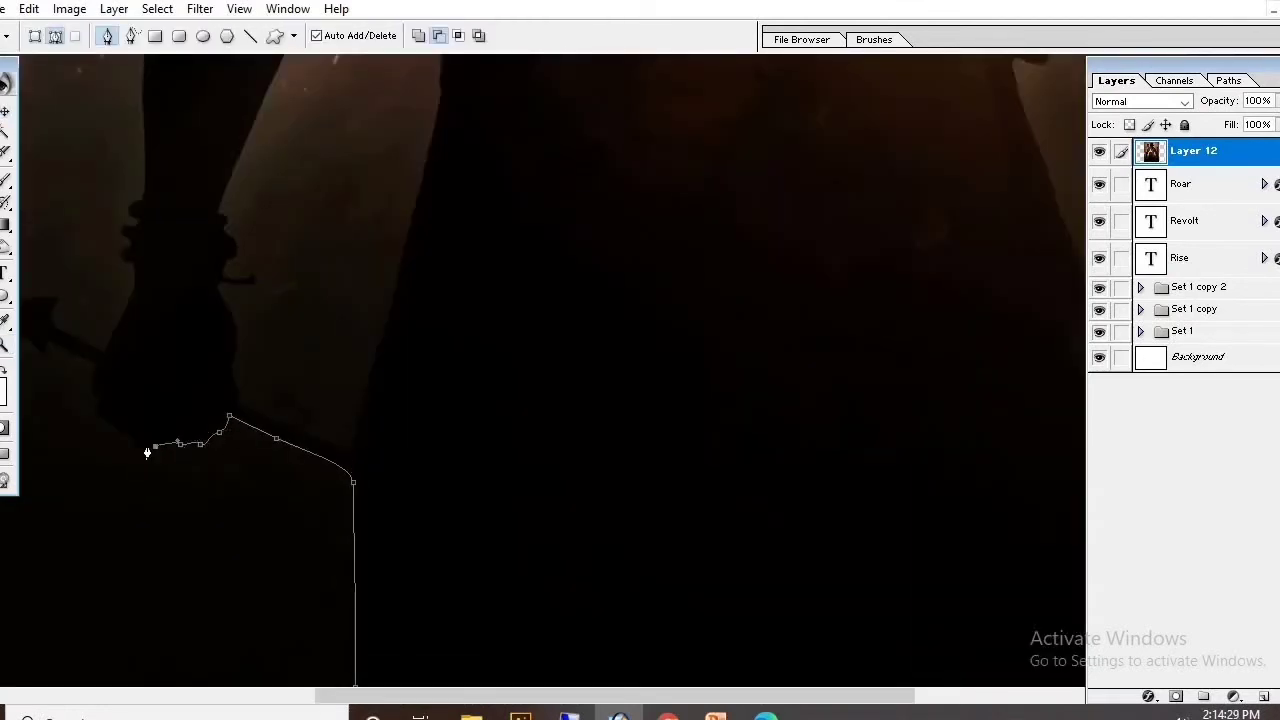
left_click_drag(103, 380, 317, 464)
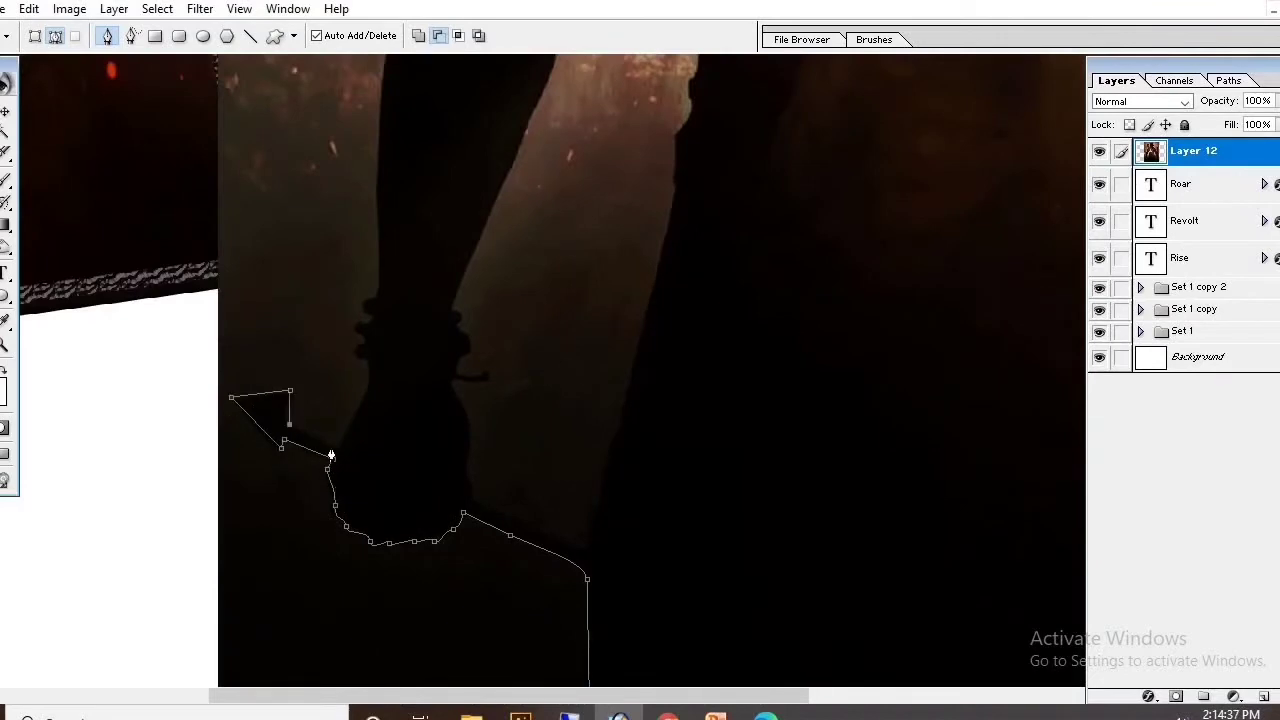
key("ctrl+minus")
key("ctrl+plus")
key("ctrl+plus")
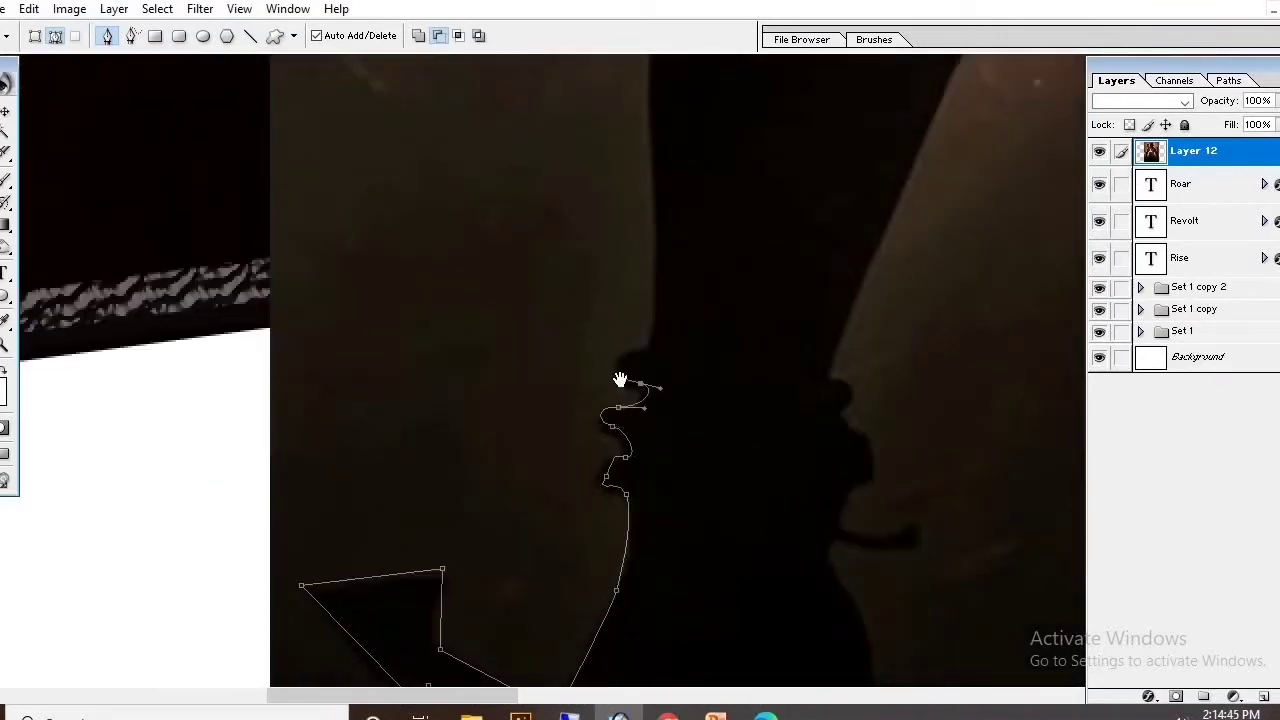
scroll(620, 380, "up", 5)
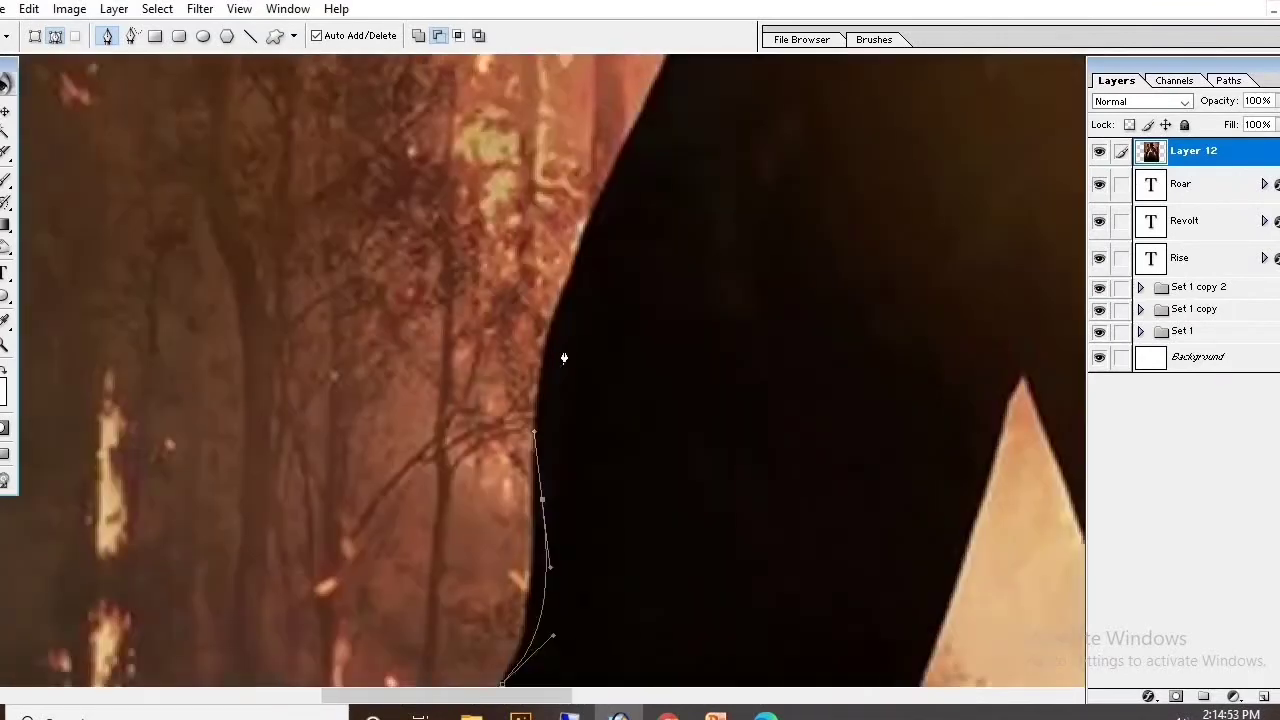
mouse_move(564, 357)
left_mouse_down()
mouse_move(648, 506)
mouse_move(920, 194)
mouse_move(503, 354)
mouse_move(438, 477)
mouse_move(458, 507)
left_mouse_up()
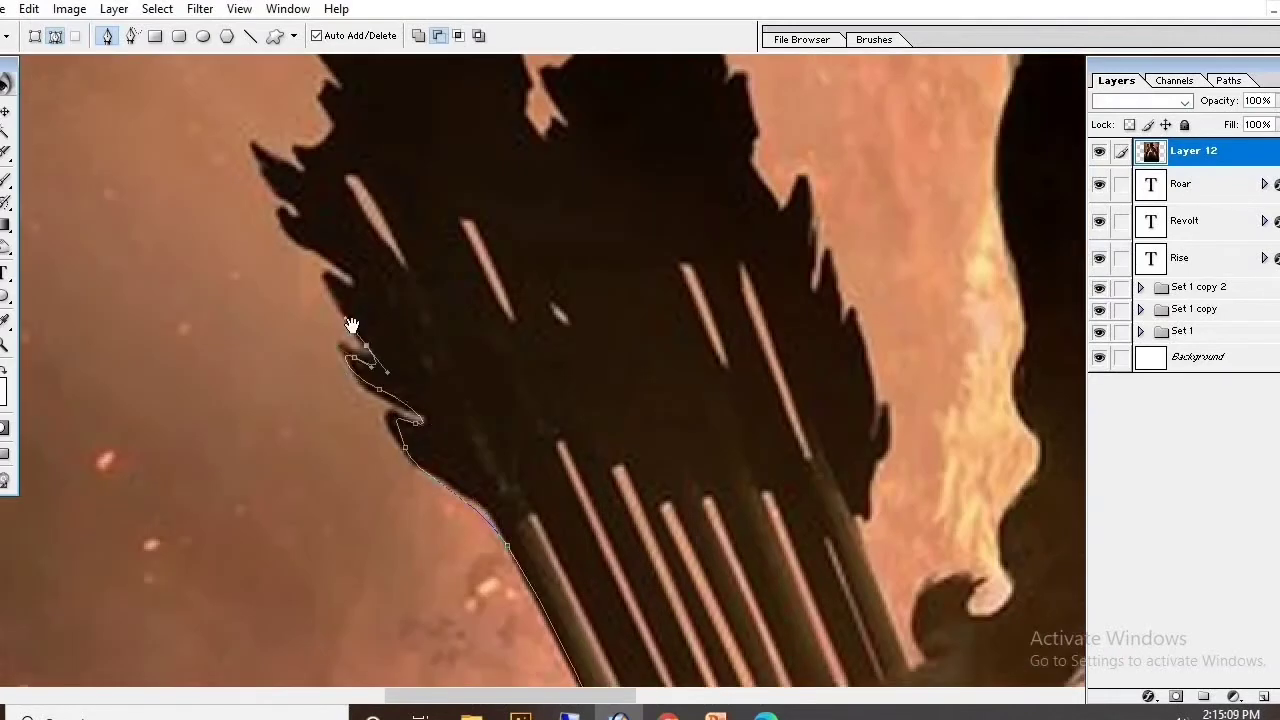
left_click_drag(352, 325, 413, 463)
left_click_drag(408, 338, 414, 457)
left_click(396, 398)
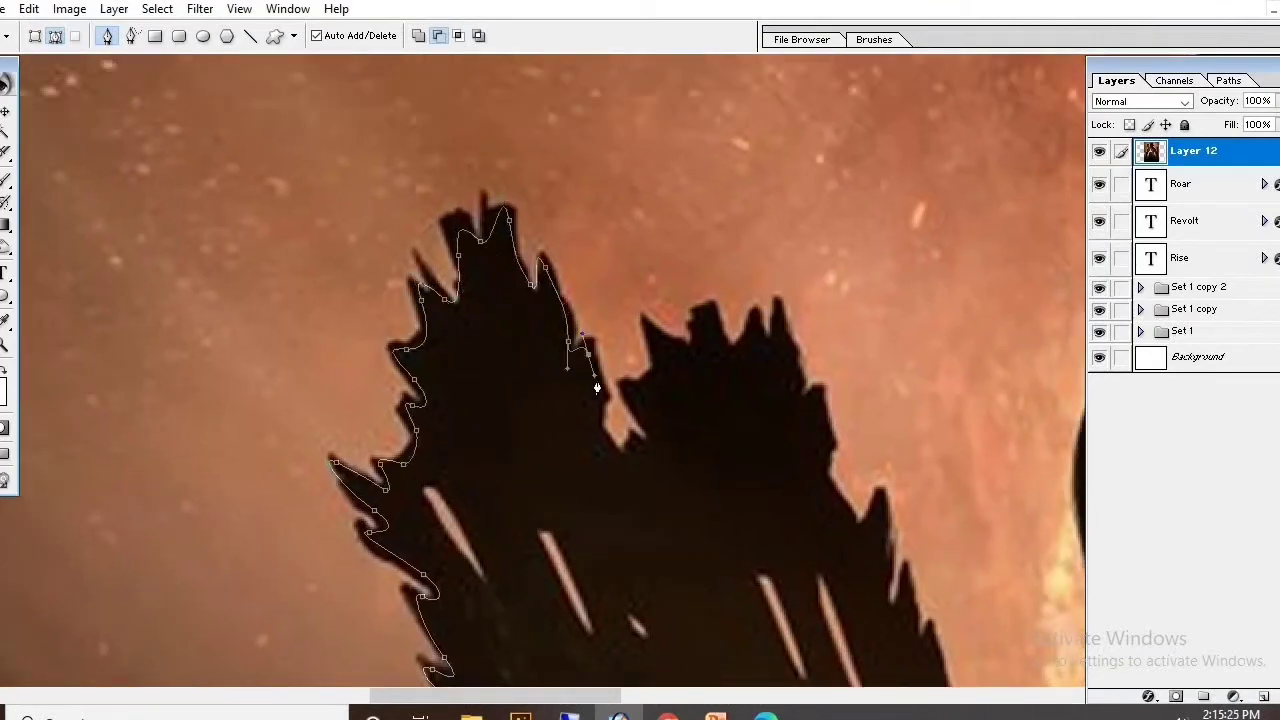
left_click(803, 391)
left_click_drag(827, 476, 527, 292)
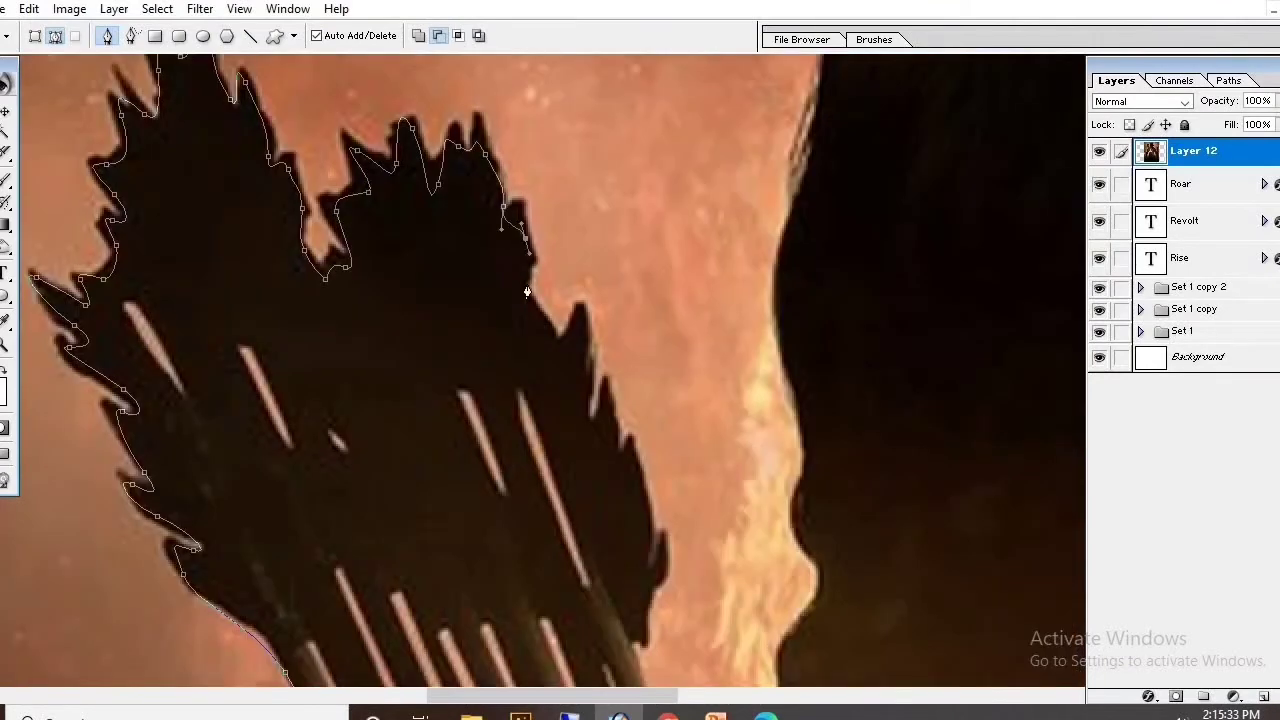
Continue the path over the hair, down the face edge and toward the shoulder.
mouse_move(604, 428)
left_mouse_down()
mouse_move(544, 278)
mouse_move(530, 360)
left_mouse_up()
left_click(584, 440)
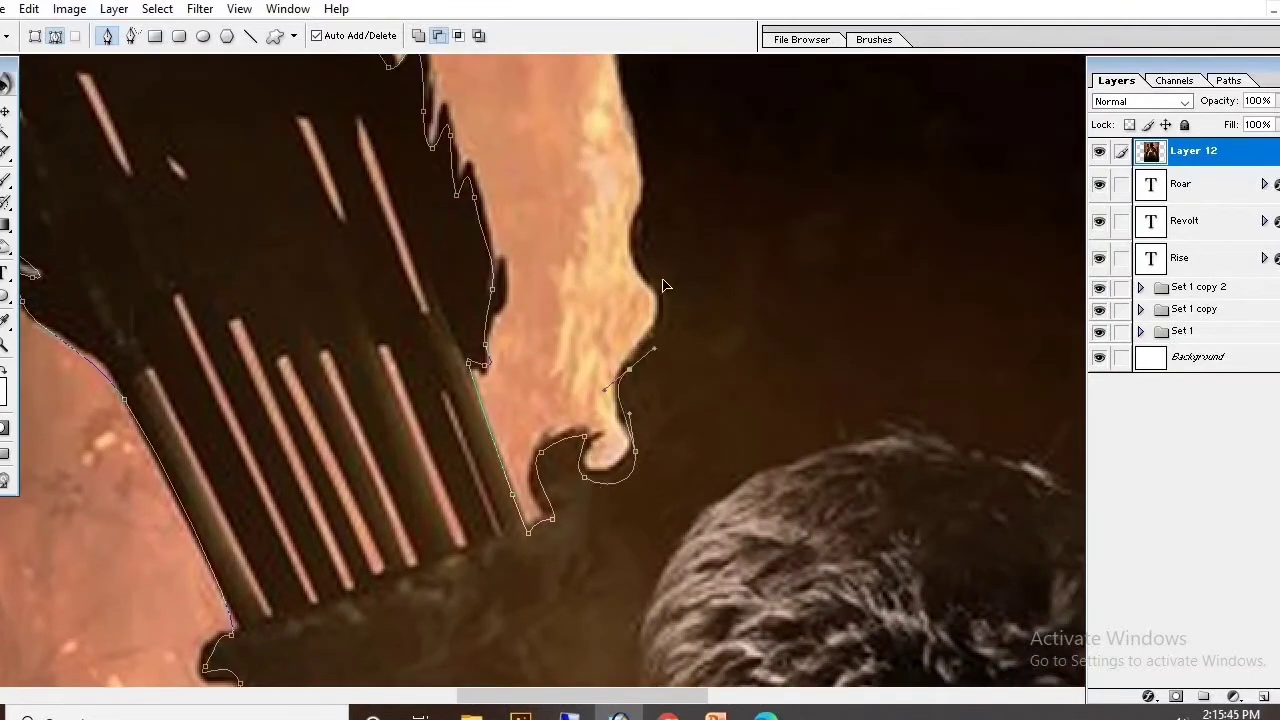
left_click_drag(689, 379, 551, 380)
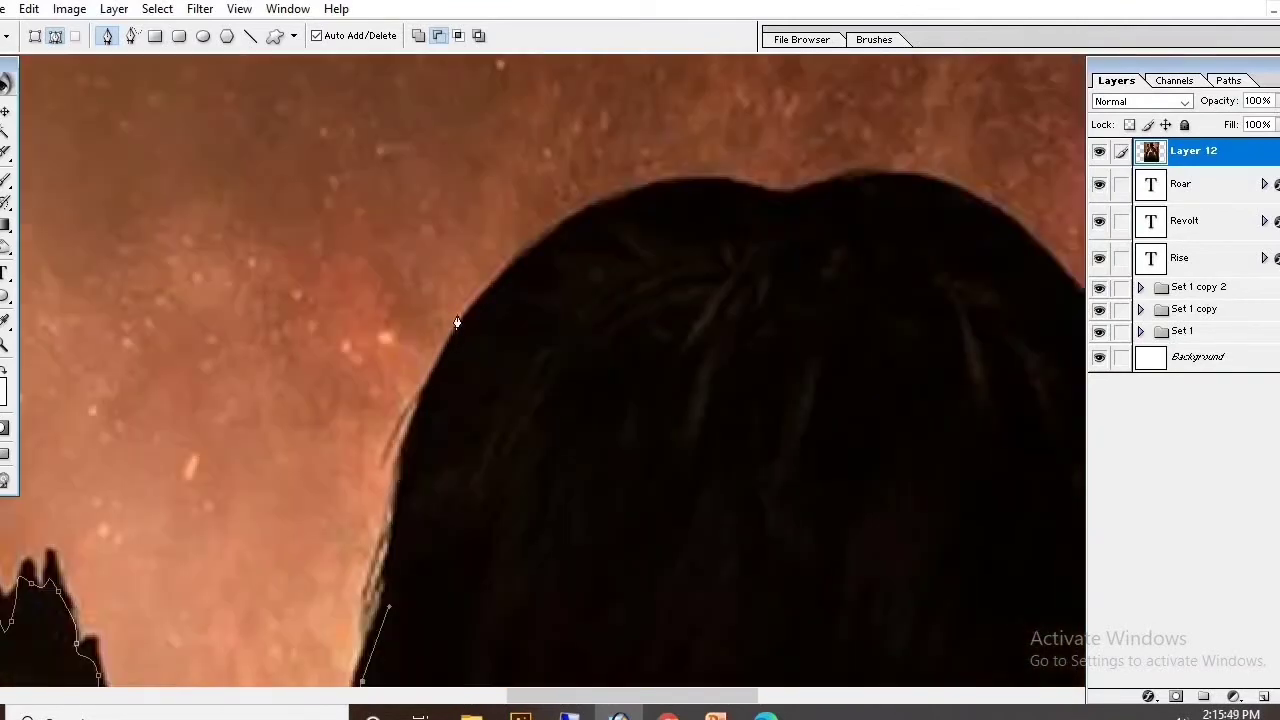
left_click_drag(268, 378, 362, 268)
left_click_drag(831, 311, 561, 111)
mouse_move(809, 300)
left_mouse_down()
mouse_move(803, 586)
mouse_move(784, 386)
mouse_move(709, 250)
left_mouse_up()
left_click_drag(666, 385, 666, 200)
left_click_drag(800, 500, 330, 215)
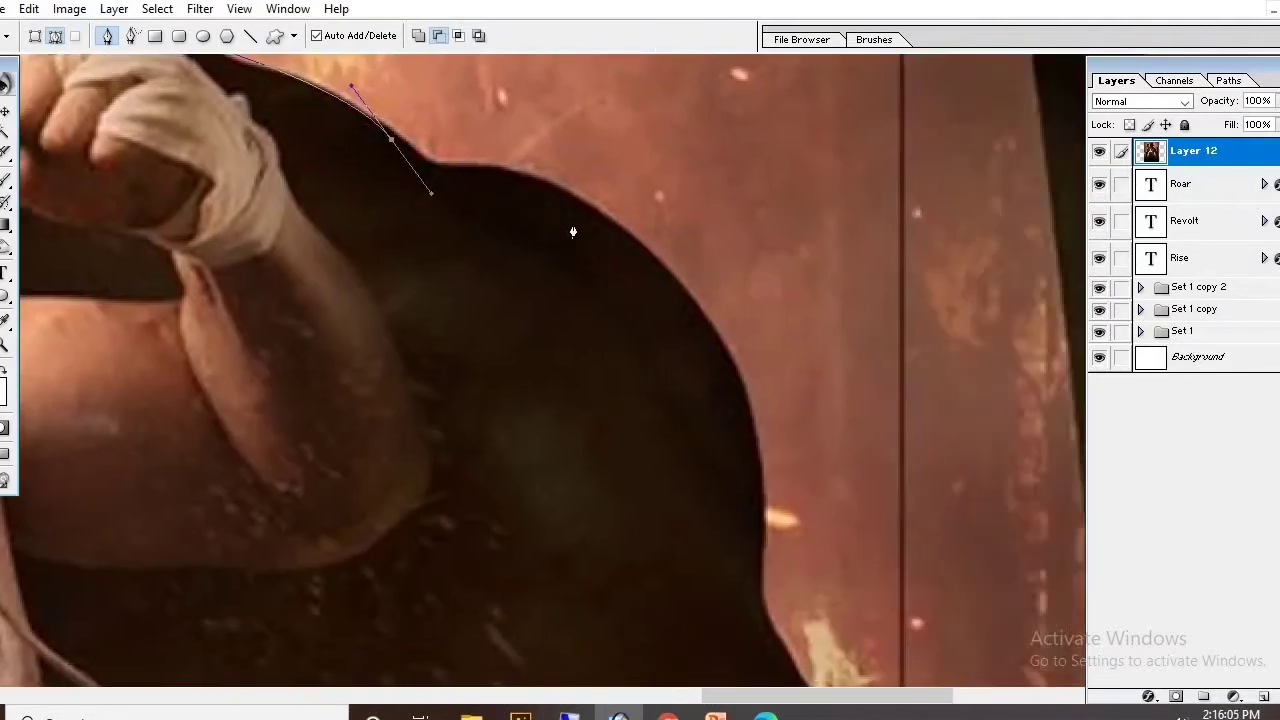
left_click_drag(636, 271, 671, 221)
Inspect the closed Pen path around the archer, from the bow top to the lower edge.
key("ctrl+minus")
key("ctrl+minus")
key("ctrl+minus")
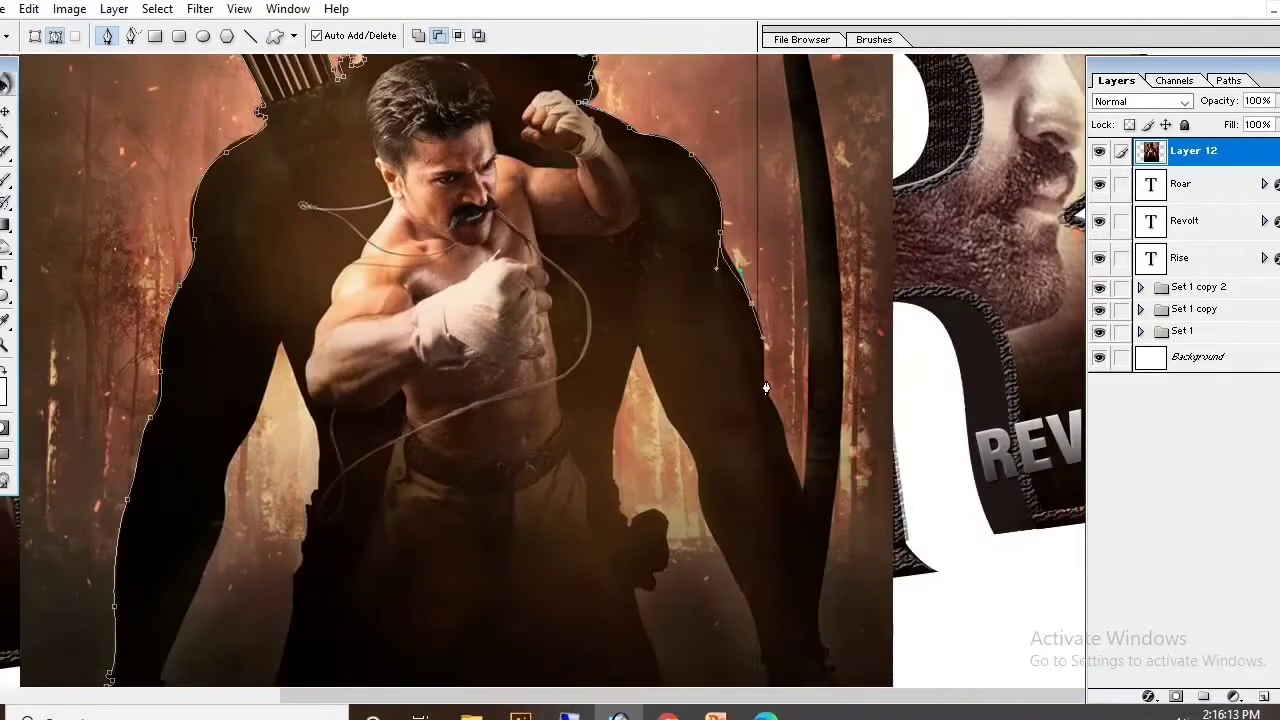
scroll(808, 434, "down", 1)
scroll(808, 434, "up", 2)
scroll(800, 436, "up", 1)
scroll(765, 450, "down", 1)
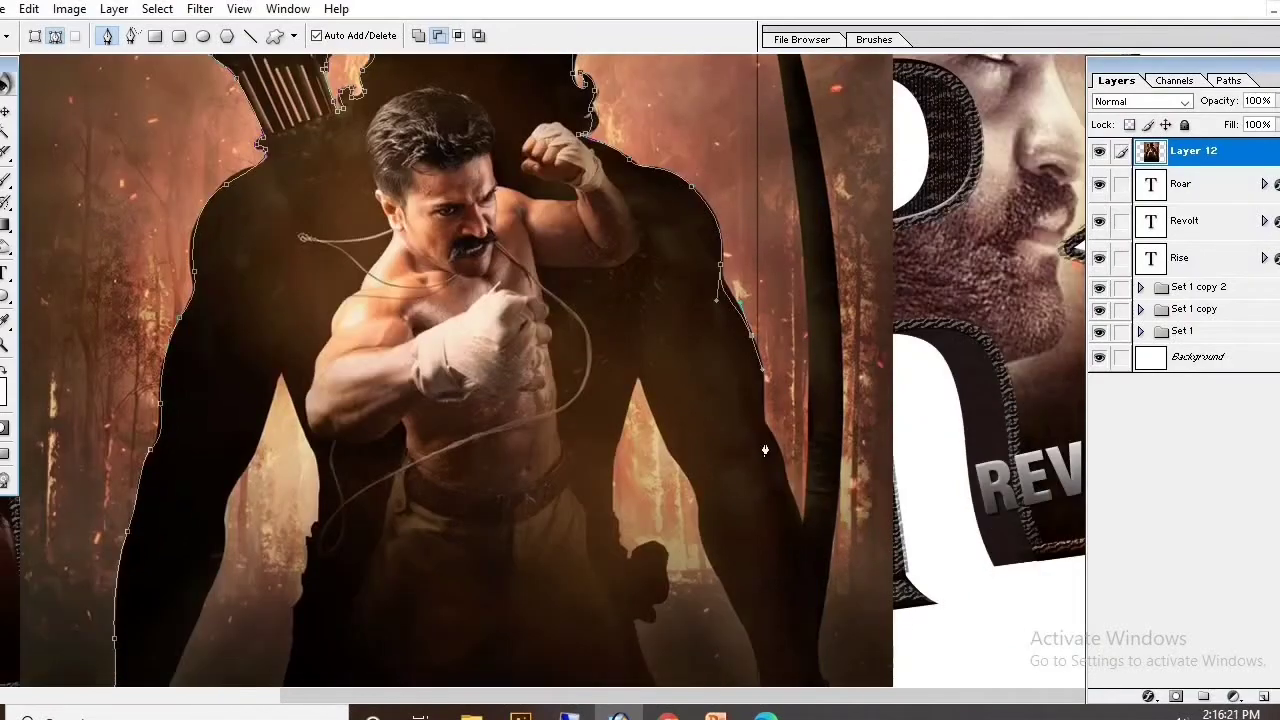
scroll(803, 536, "up", 2)
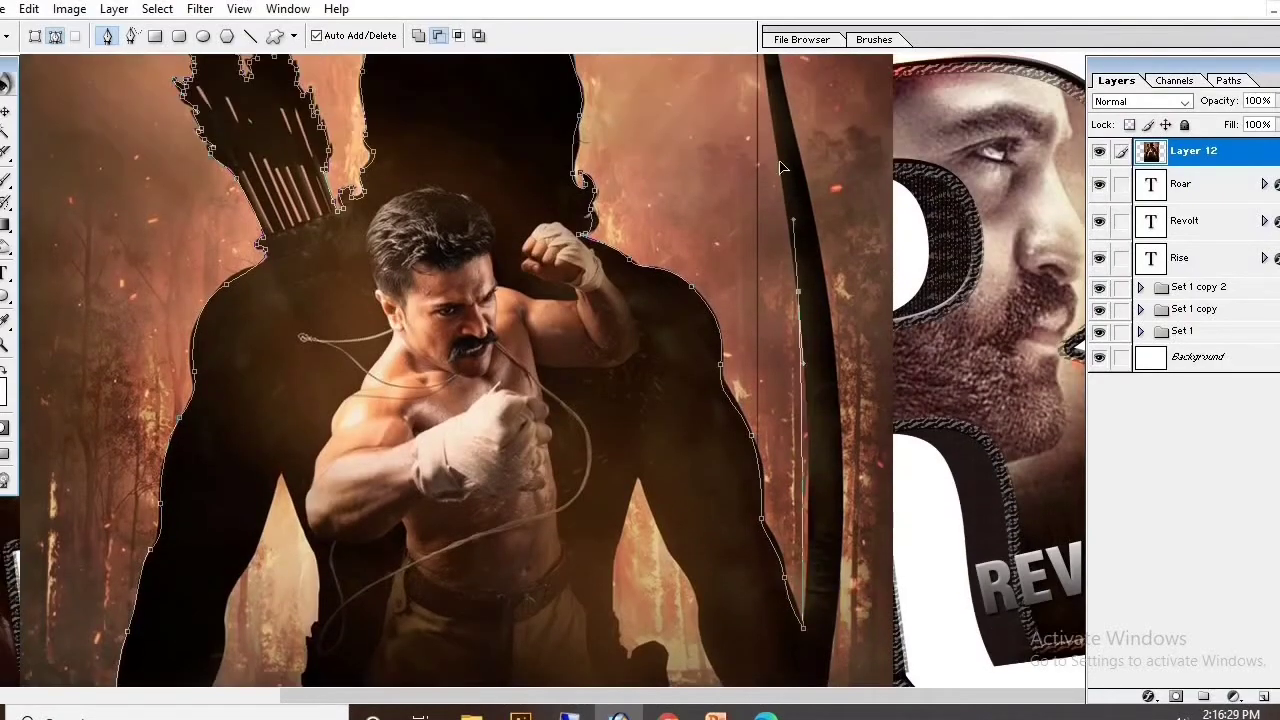
scroll(803, 536, "up", 2)
key("ctrl+plus")
key("ctrl+plus")
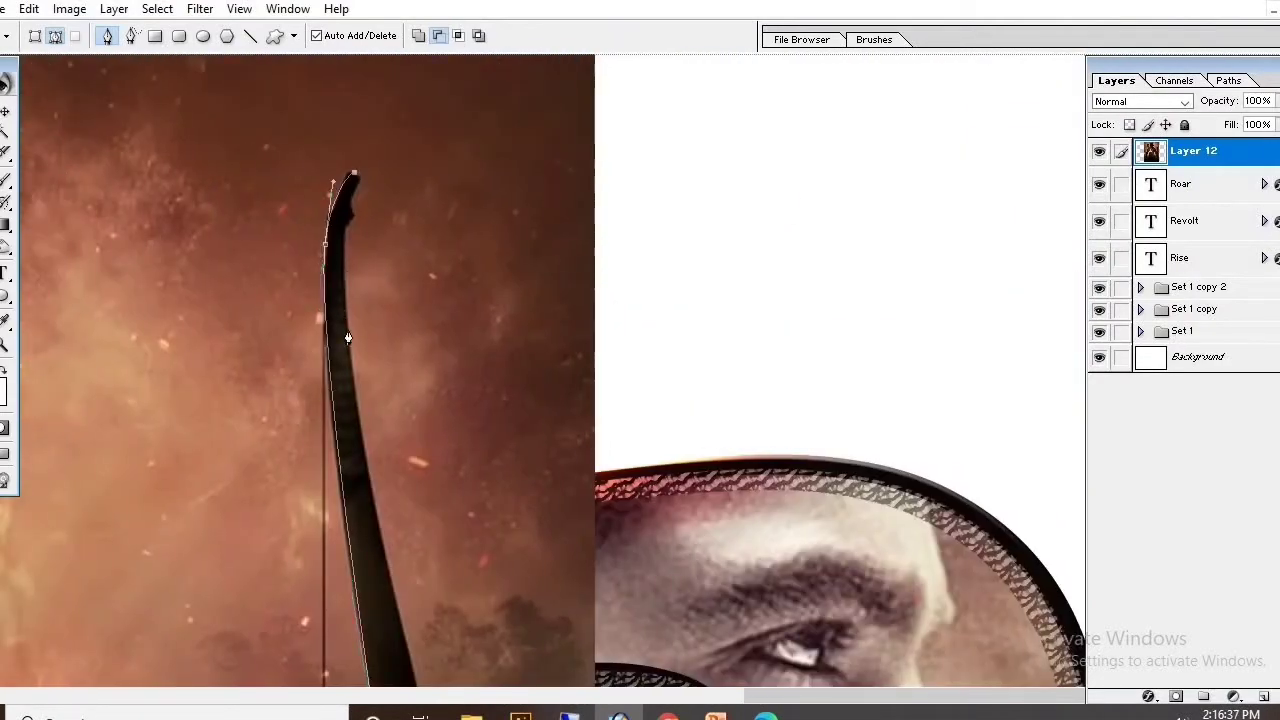
scroll(347, 338, "down", 2)
scroll(443, 534, "down", 2)
scroll(409, 423, "down", 2)
scroll(408, 301, "down", 1)
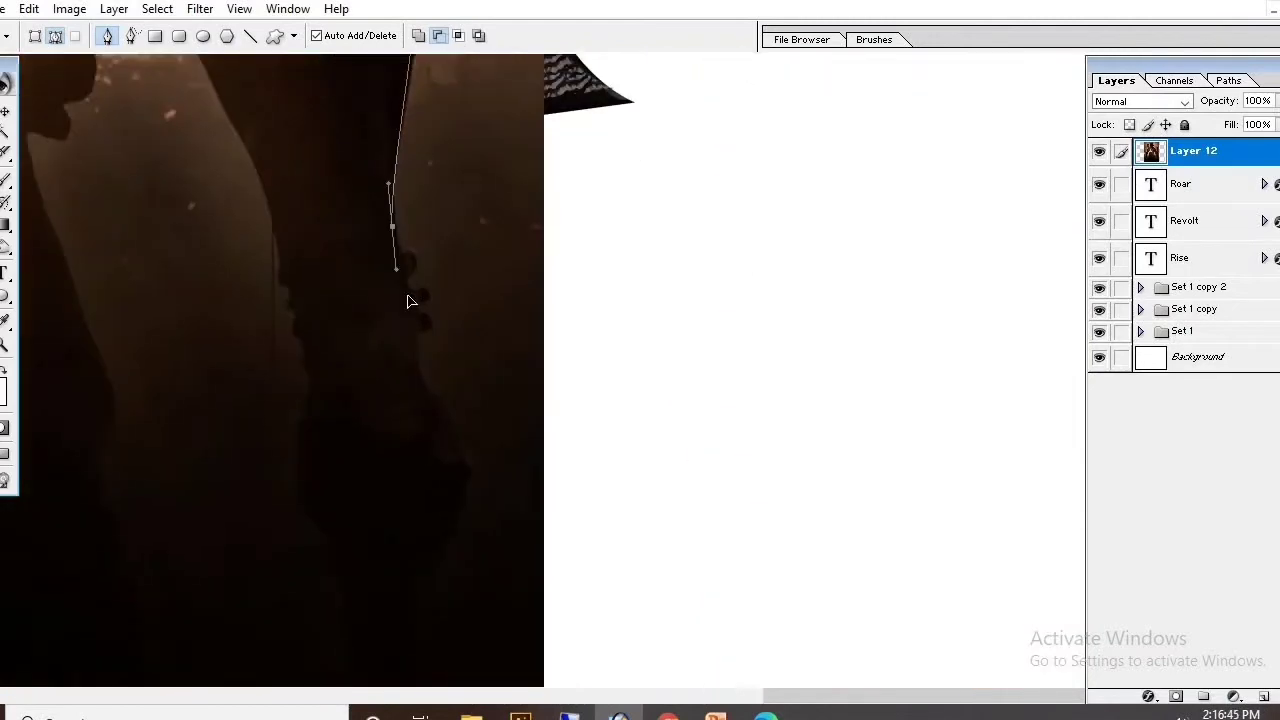
scroll(408, 301, "down", 3)
left_click_drag(445, 160, 503, 103)
key("ctrl+minus")
key("ctrl+minus")
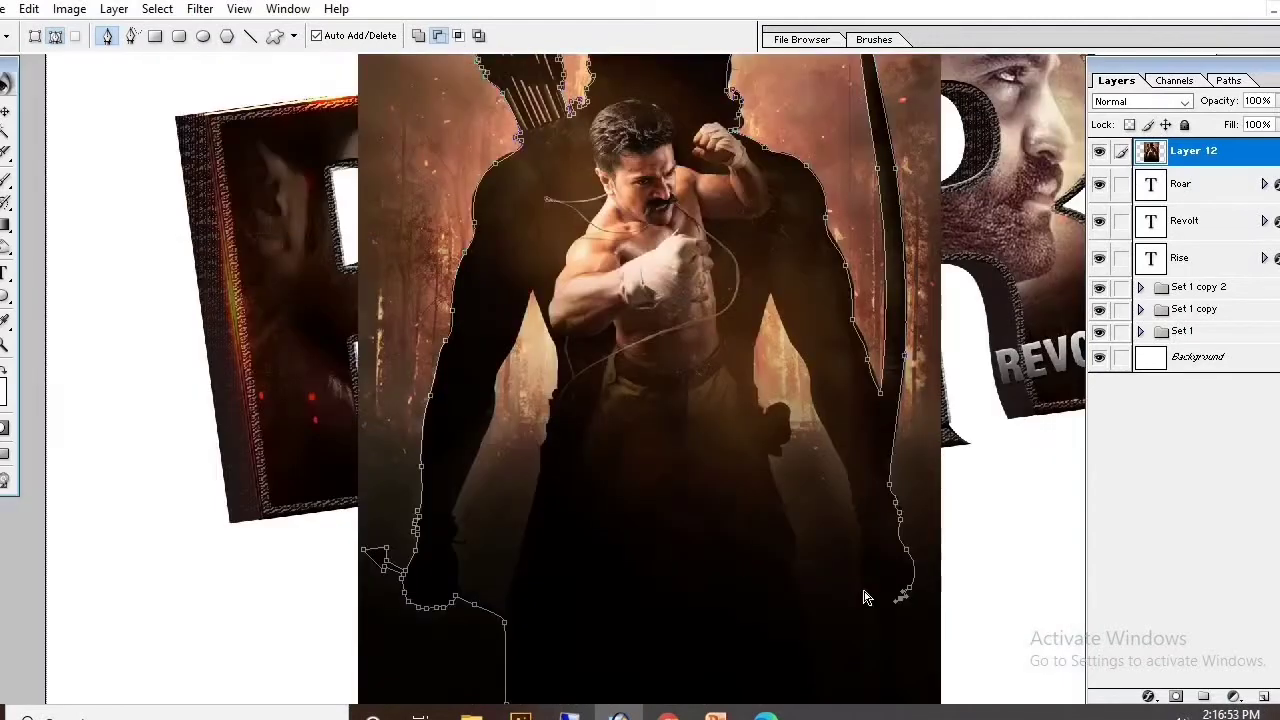
key("ctrl+minus")
key("ctrl+plus")
key("ctrl+plus")
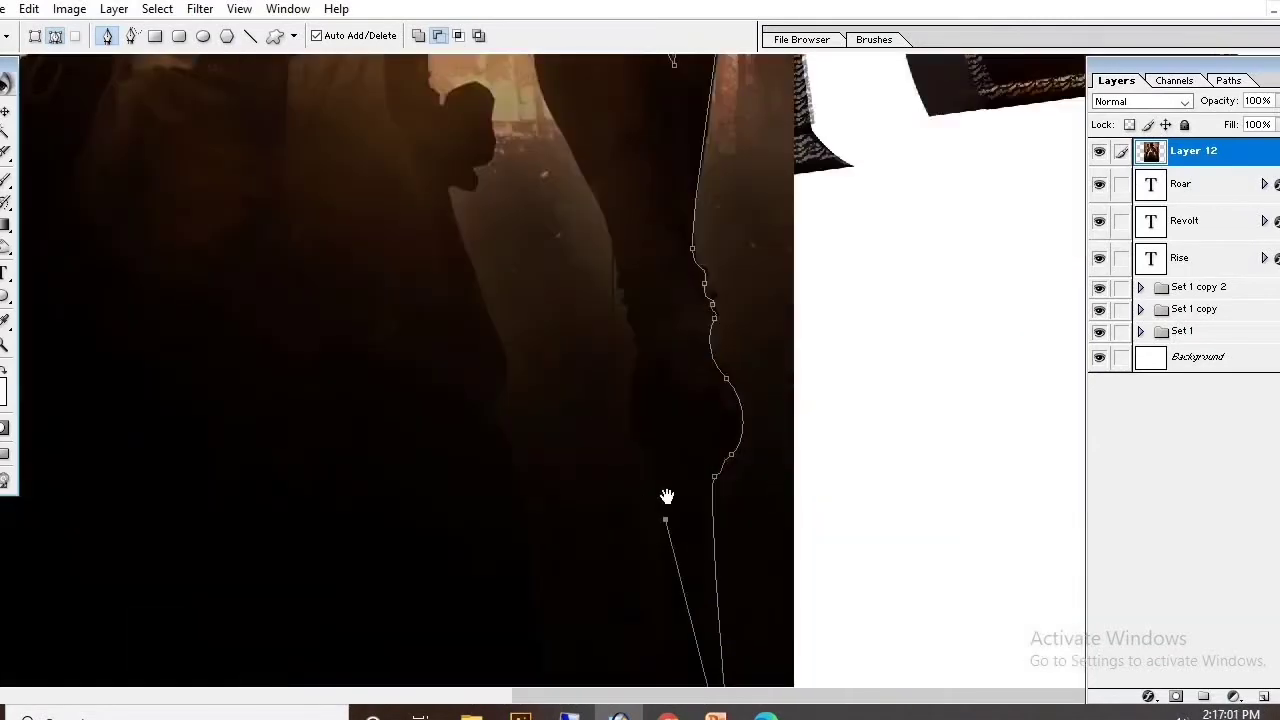
scroll(640, 529, "down", 2)
key("ctrl+plus")
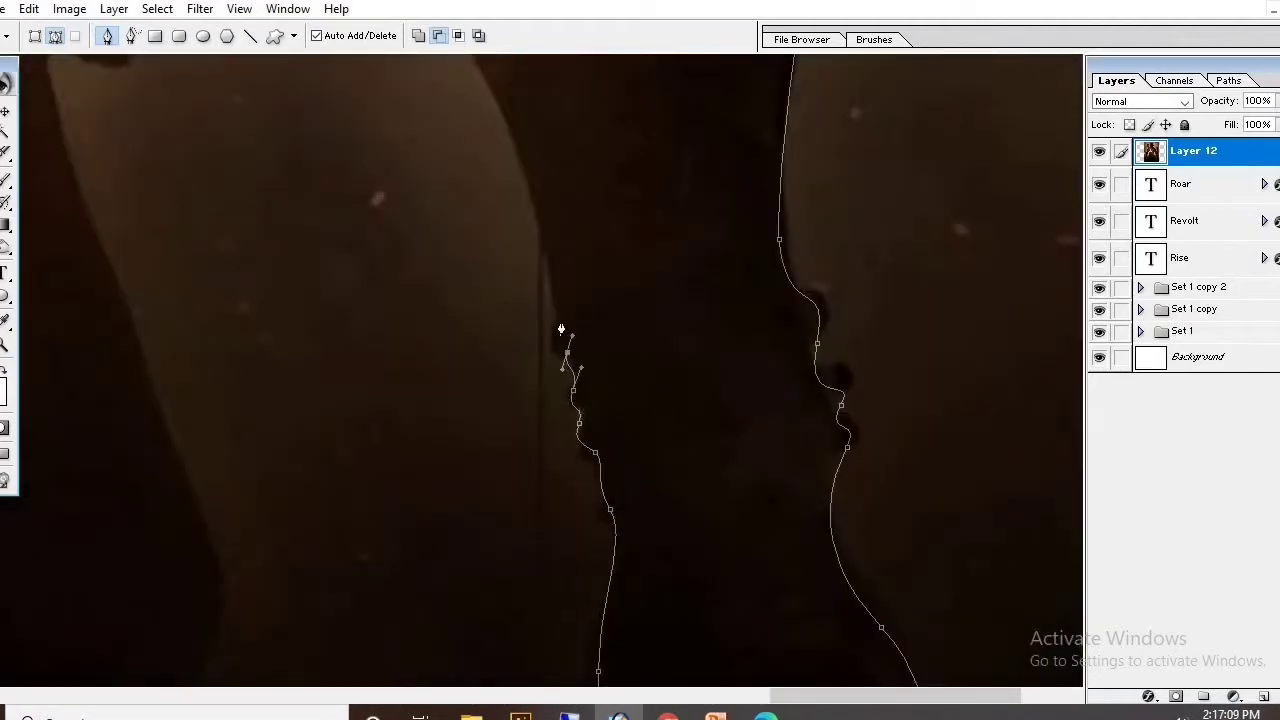
scroll(552, 320, "up", 3)
scroll(486, 251, "up", 3)
scroll(351, 244, "up", 3)
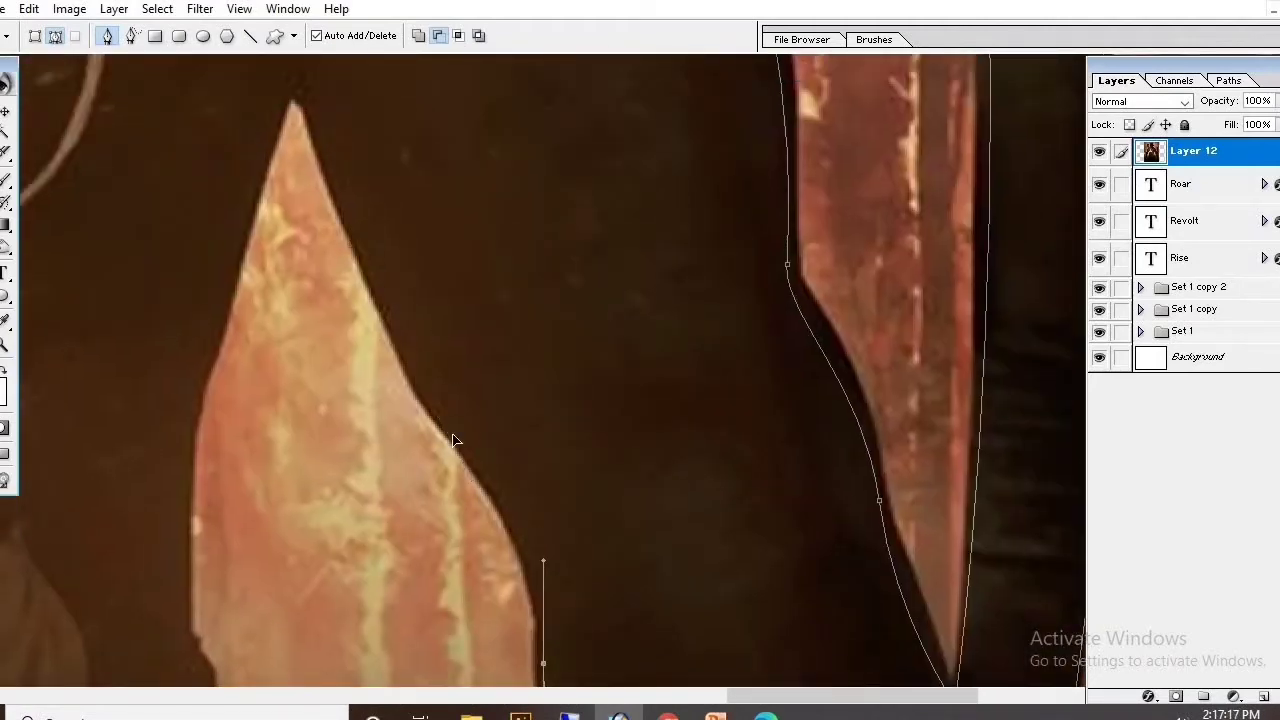
scroll(453, 440, "up", 3)
scroll(420, 329, "down", 3)
scroll(474, 563, "down", 3)
scroll(571, 500, "down", 1)
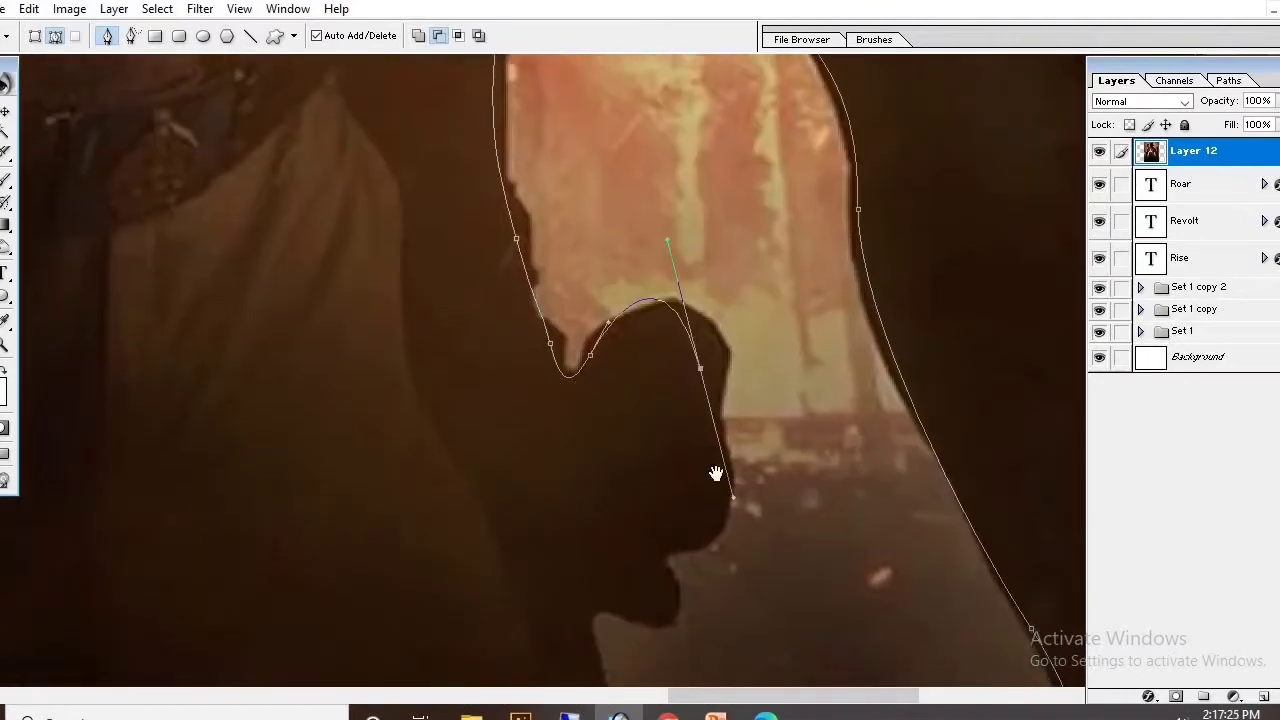
scroll(640, 440, "down", 3)
scroll(580, 280, "up", 3)
key("ctrl+minus")
key("ctrl+minus")
key("ctrl+minus")
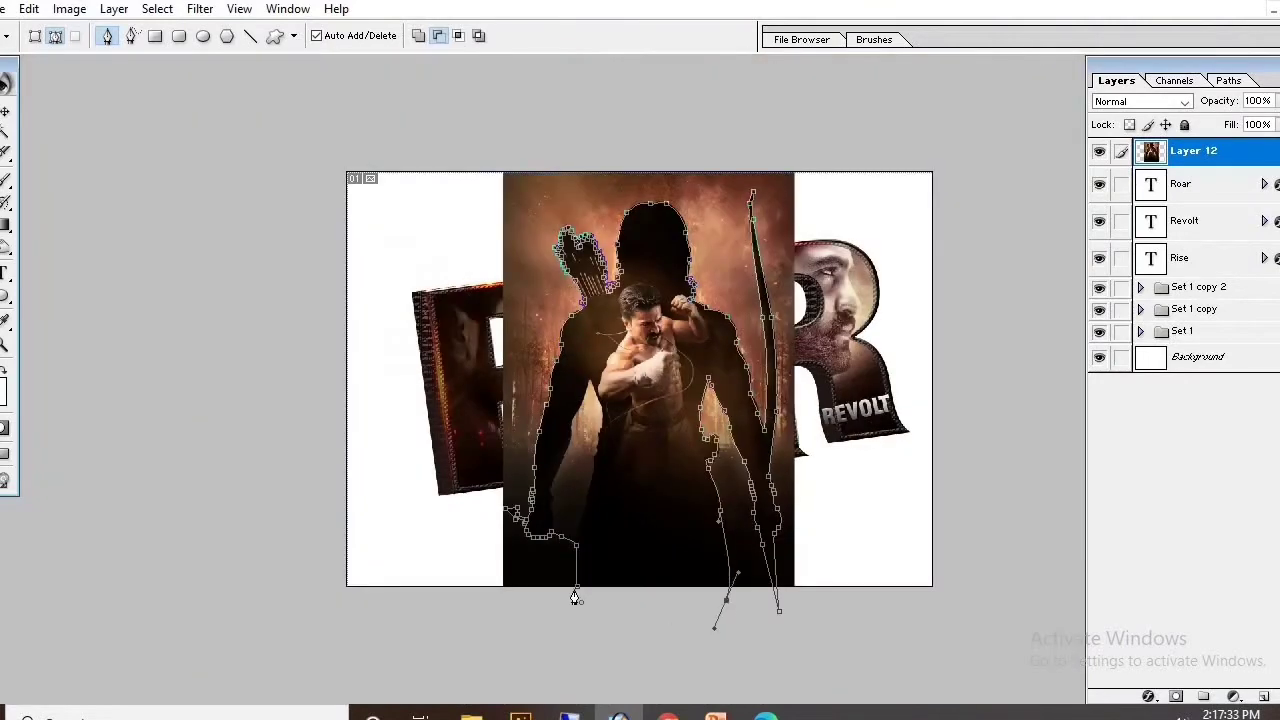
Copy the outlined figure onto its own layer and delete the original photo Layer 12.
left_click(582, 596)
key("ctrl+Return")
key("ctrl+j")
left_click(1180, 183)
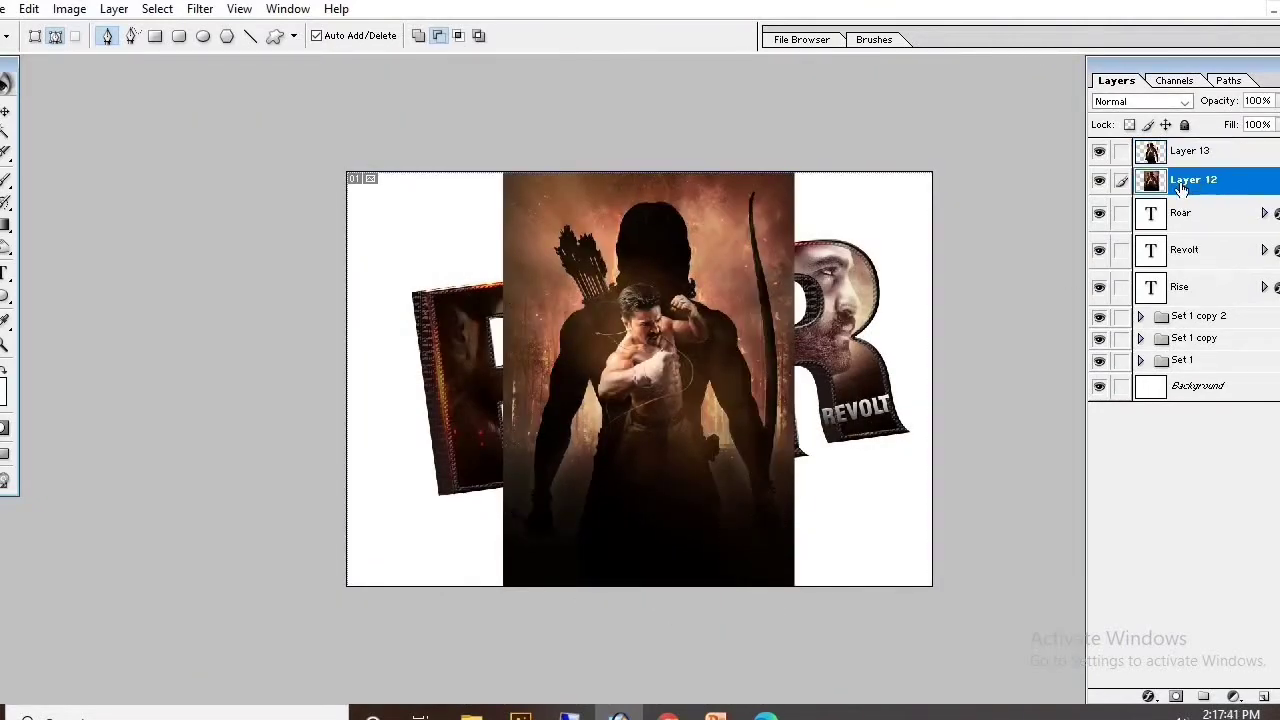
key("Delete")
Outline the gap between the arm and body and delete it from Layer 13.
key("ctrl+plus")
left_click(480, 585, "ctrl")
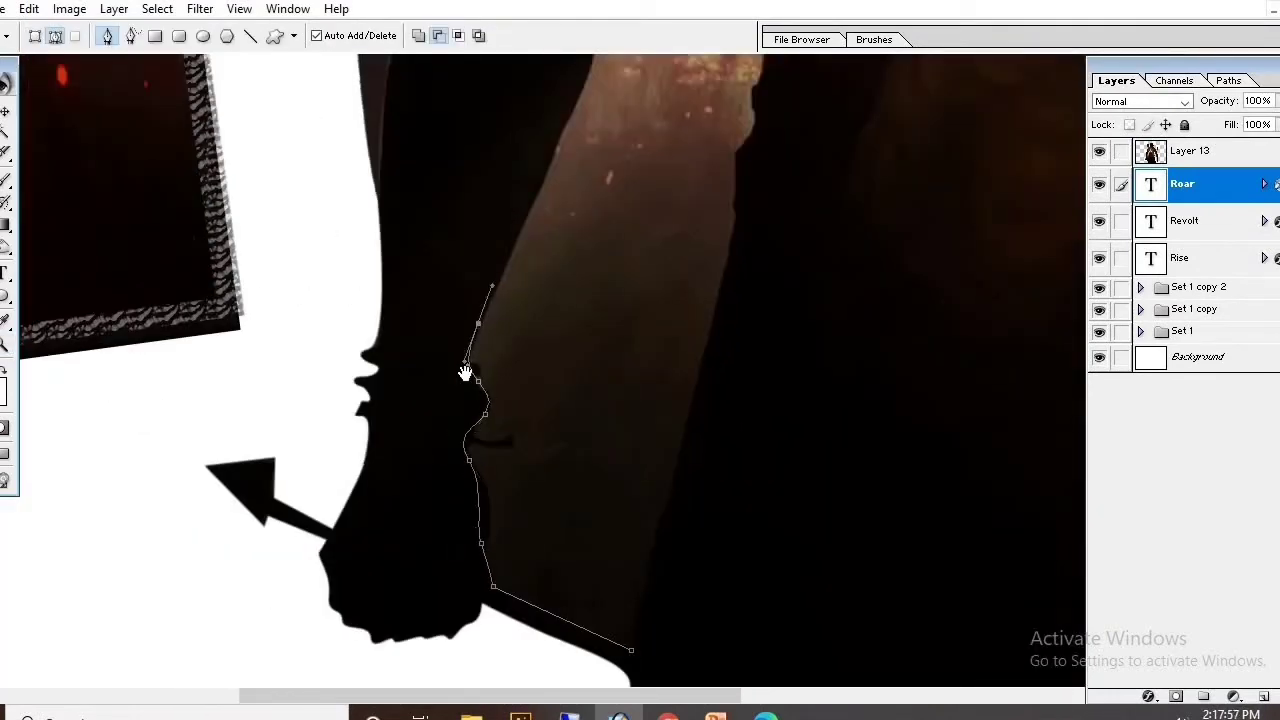
mouse_move(465, 372)
left_mouse_down()
mouse_move(471, 286)
mouse_move(417, 534)
mouse_move(549, 531)
mouse_move(499, 471)
mouse_move(494, 223)
mouse_move(396, 510)
left_mouse_up()
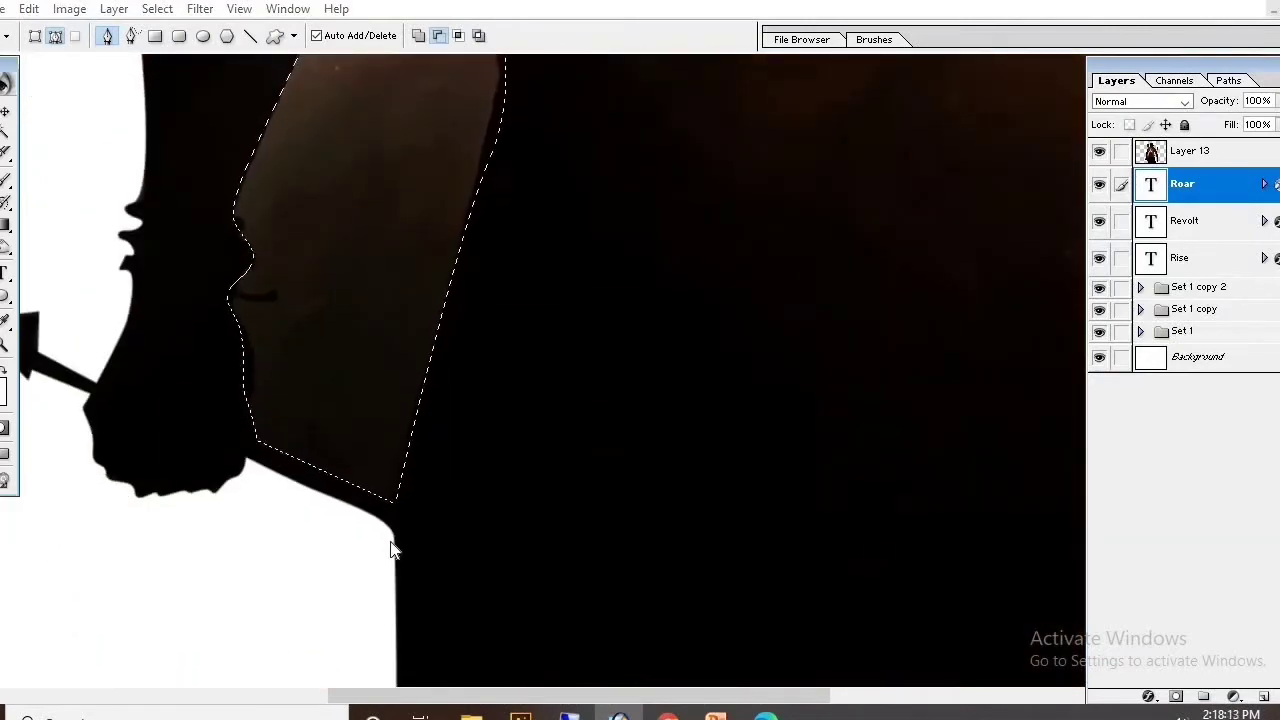
key("Delete")
key("Return")
left_click(1120, 151)
key("Delete")
Fit the poster in the window, then zoom far in on the quiver's arrows.
key("ctrl+0")
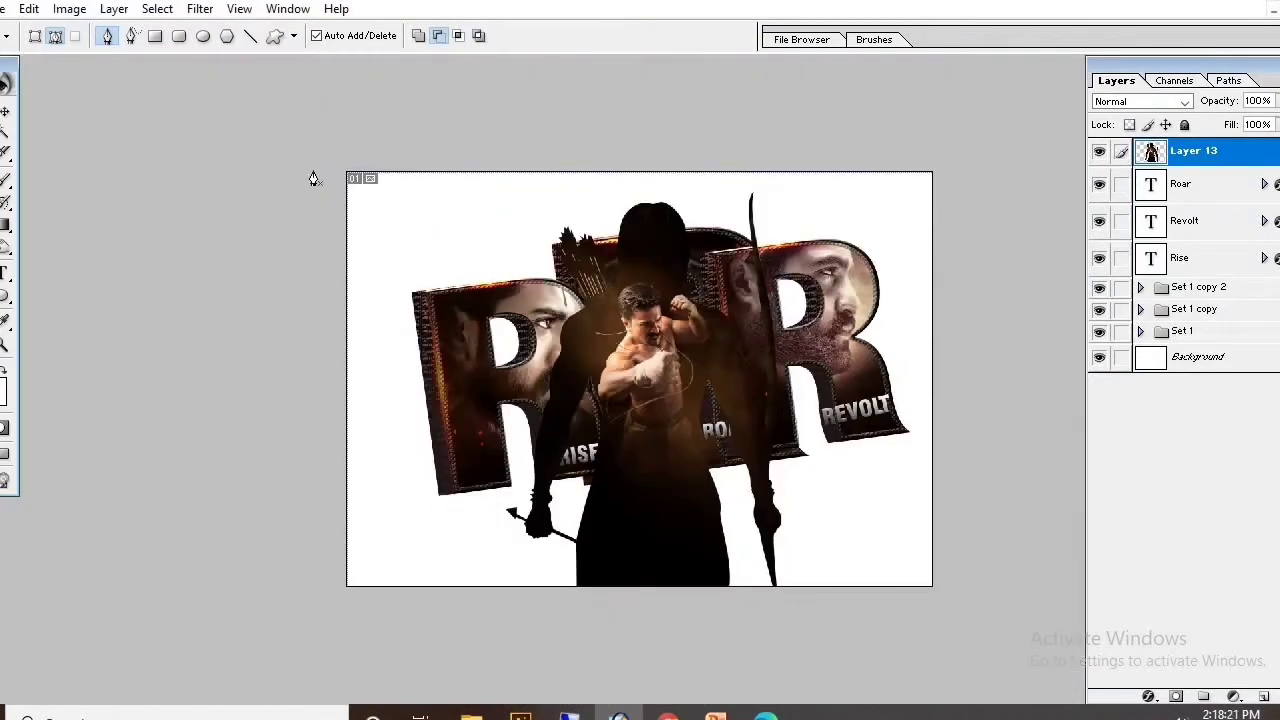
key("v")
key("z")
left_click_drag(720, 372, 609, 462)
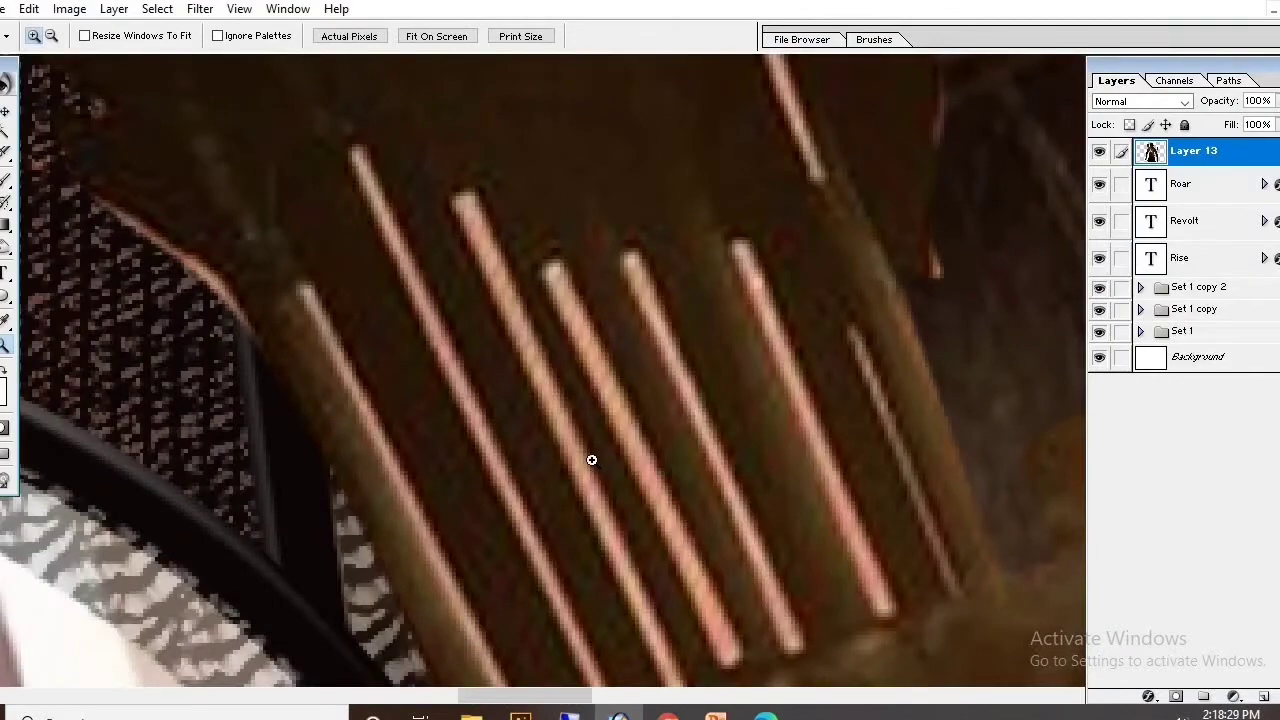
Select the bright arrow stripes in the quiver with the Magic Wand.
key("w")
left_click(476, 416)
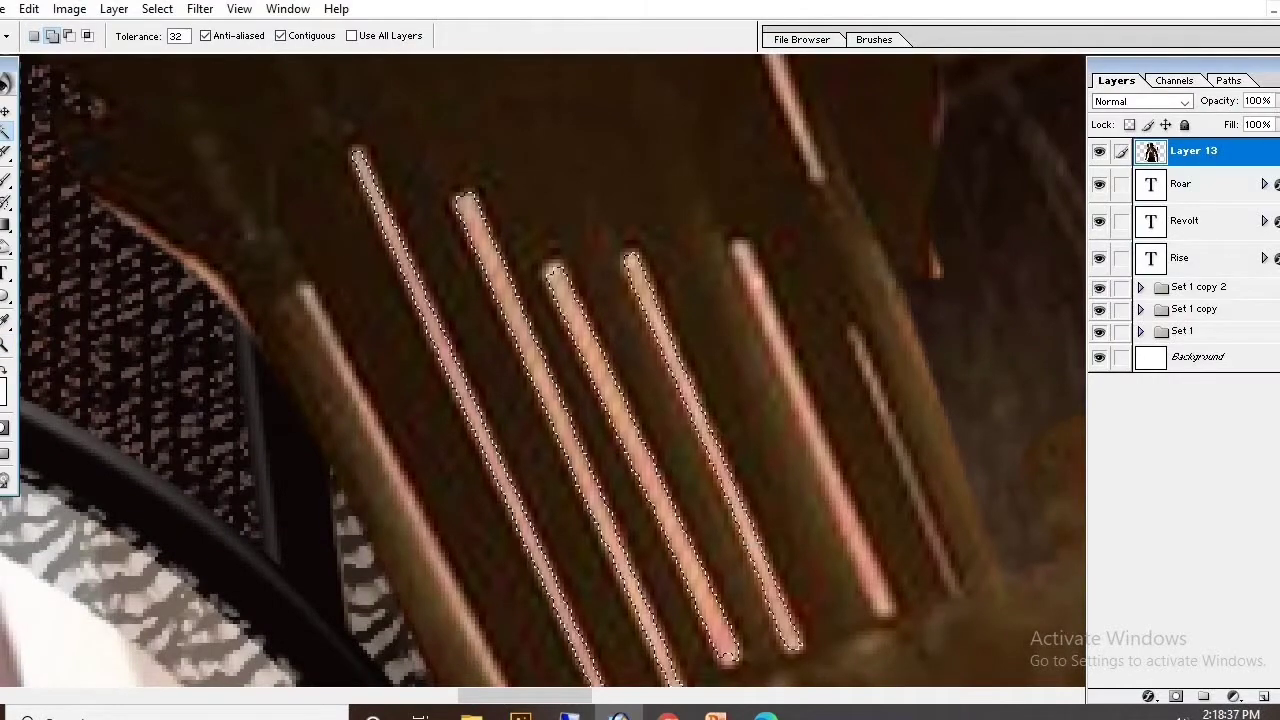
left_click(780, 380, "shift")
left_click(330, 340, "shift")
scroll(744, 291, "up", 5)
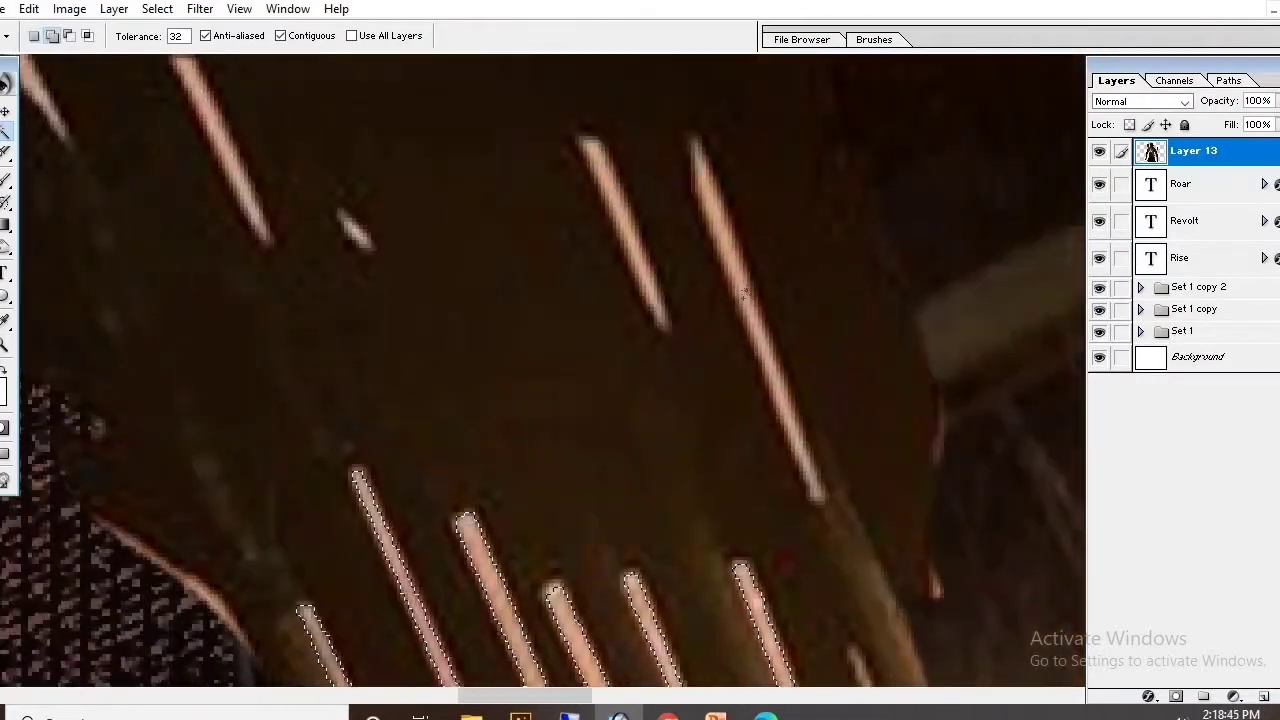
left_click(744, 291, "shift")
left_click(625, 215, "shift")
left_click(356, 232, "shift")
scroll(356, 232, "up", 2)
left_click(210, 260, "shift")
scroll(365, 222, "left", 5)
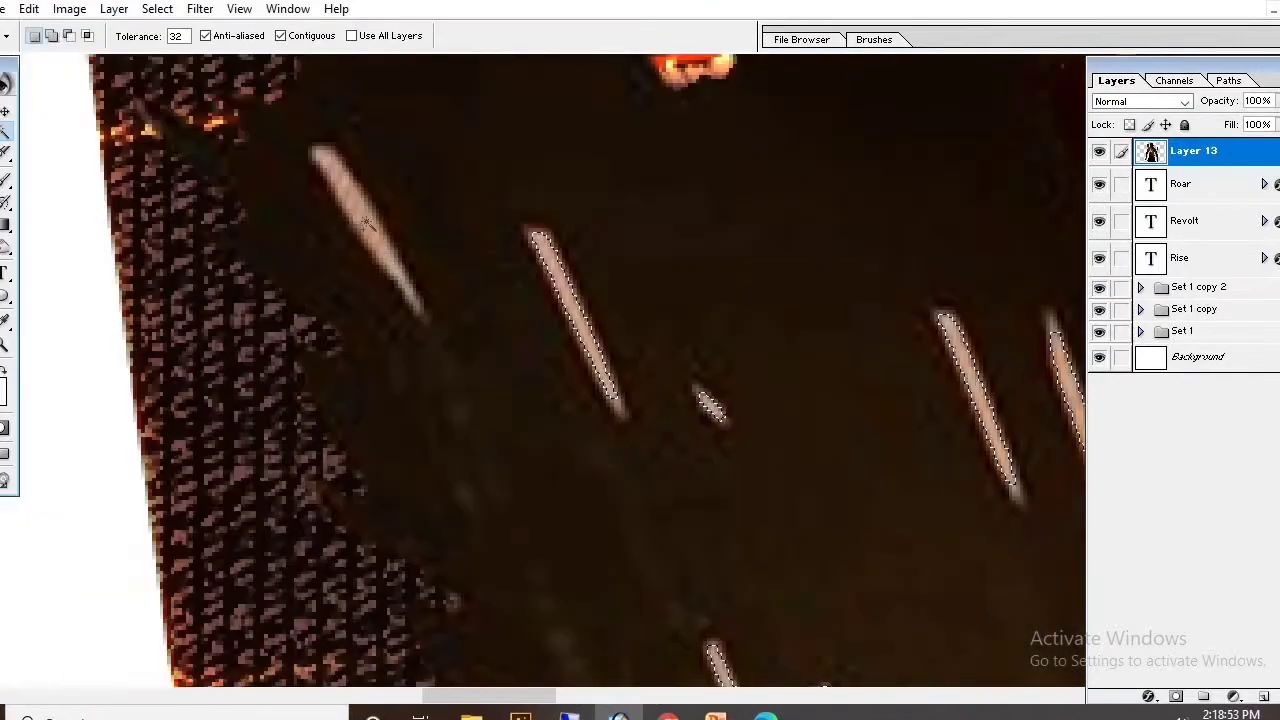
scroll(365, 222, "down", 3)
key("ctrl+0")
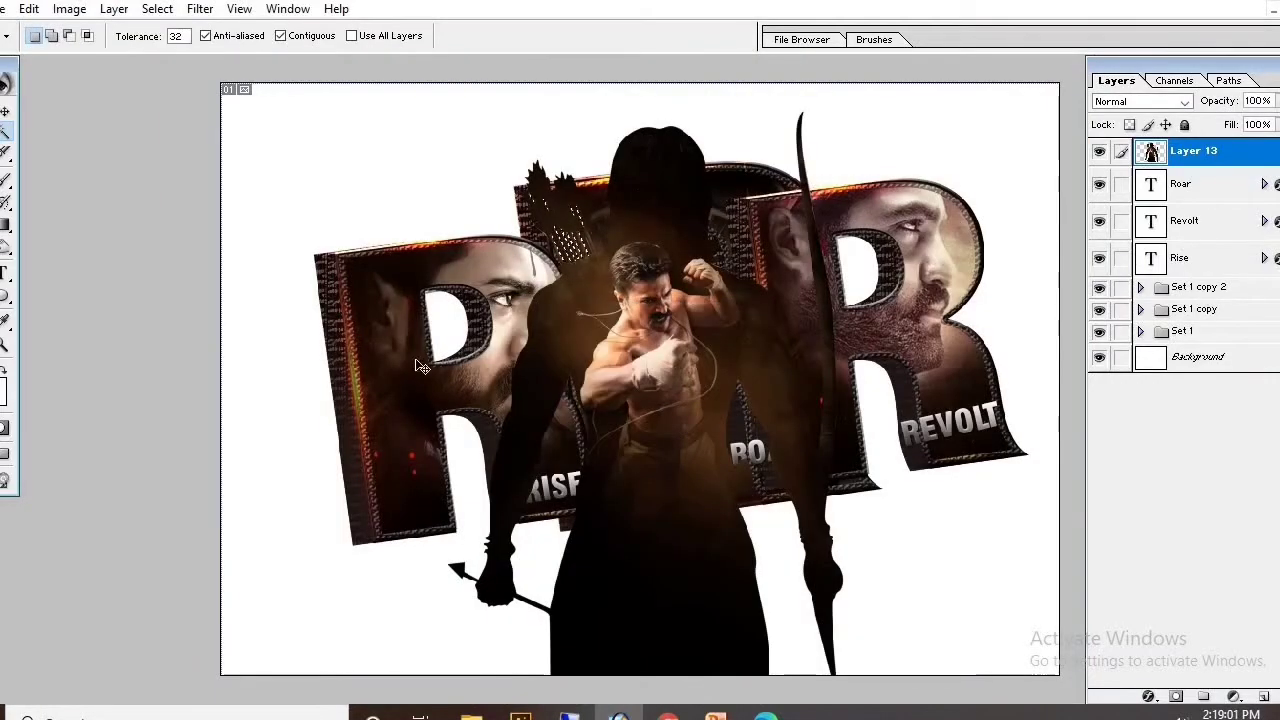
Give the figure layer a black Color Overlay layer style.
left_click(6, 111)
double_click(1150, 150)
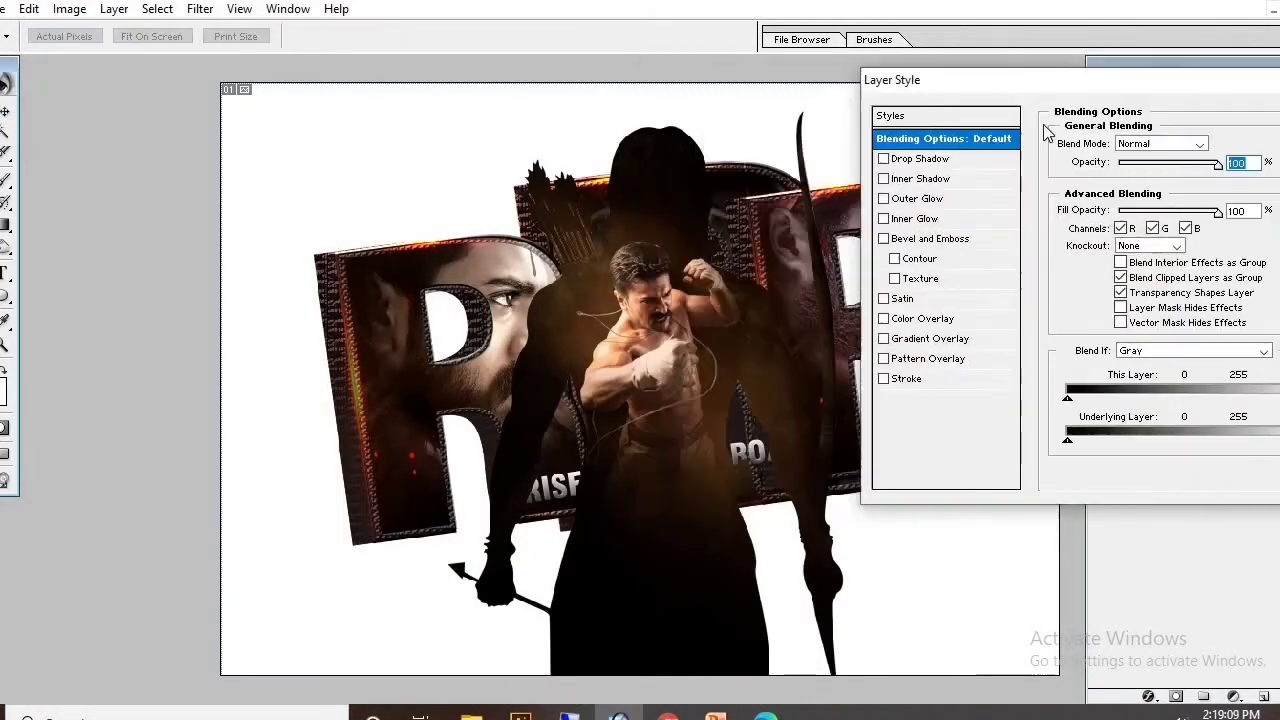
left_click(922, 318)
left_click(1223, 140)
left_click(586, 400)
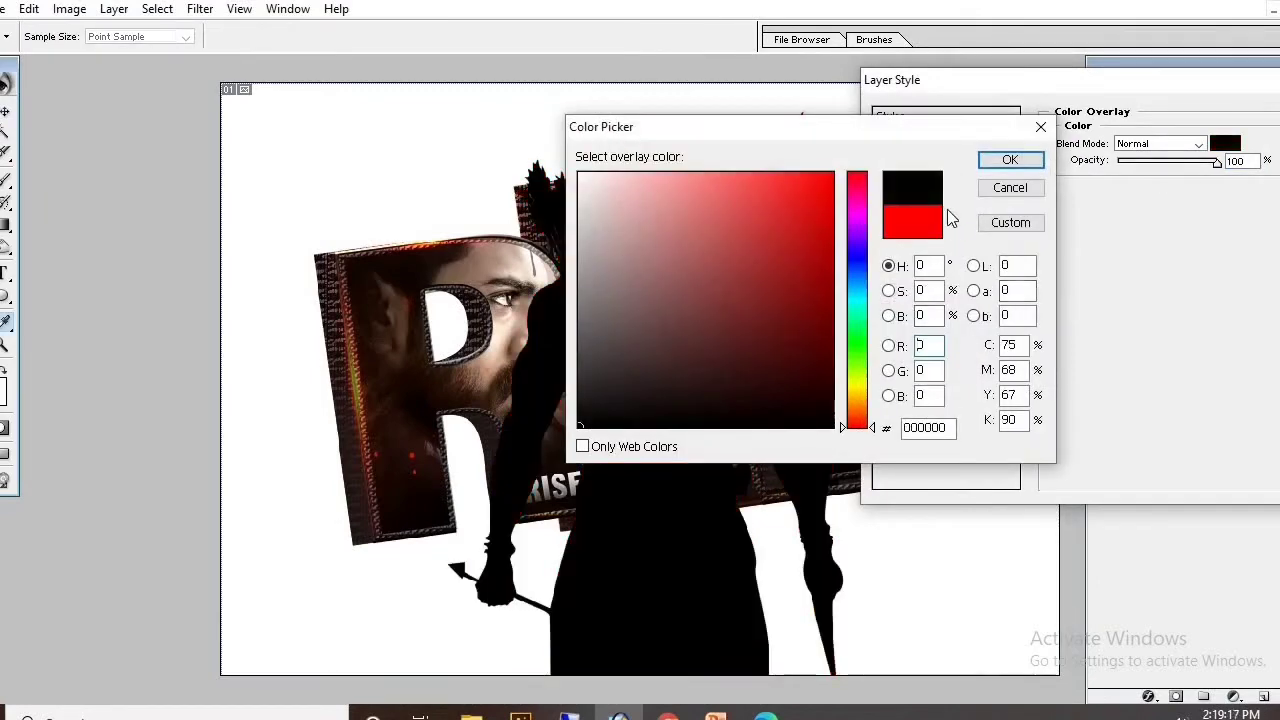
left_click(997, 157)
key("Return")
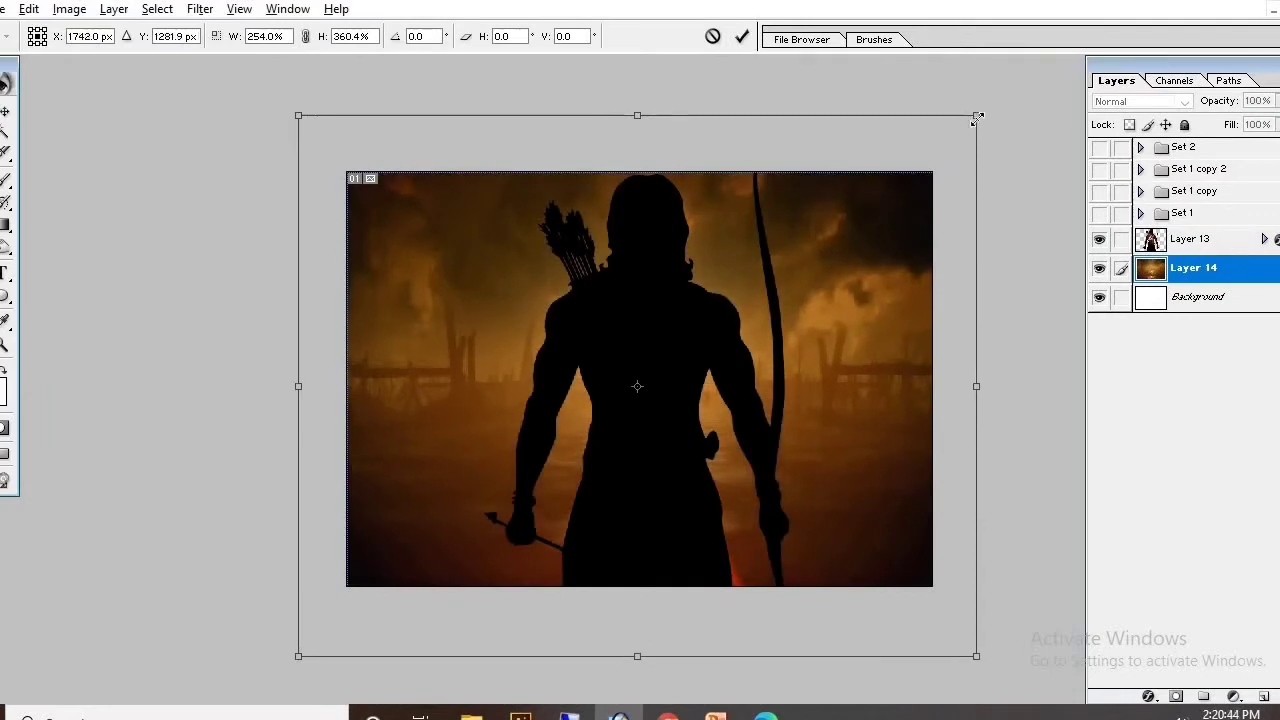
Brighten the enlarged fiery background with Curves and scale the spear hero across the poster.
key("Return")
key("ctrl+m")
left_click_drag(968, 224, 968, 176)
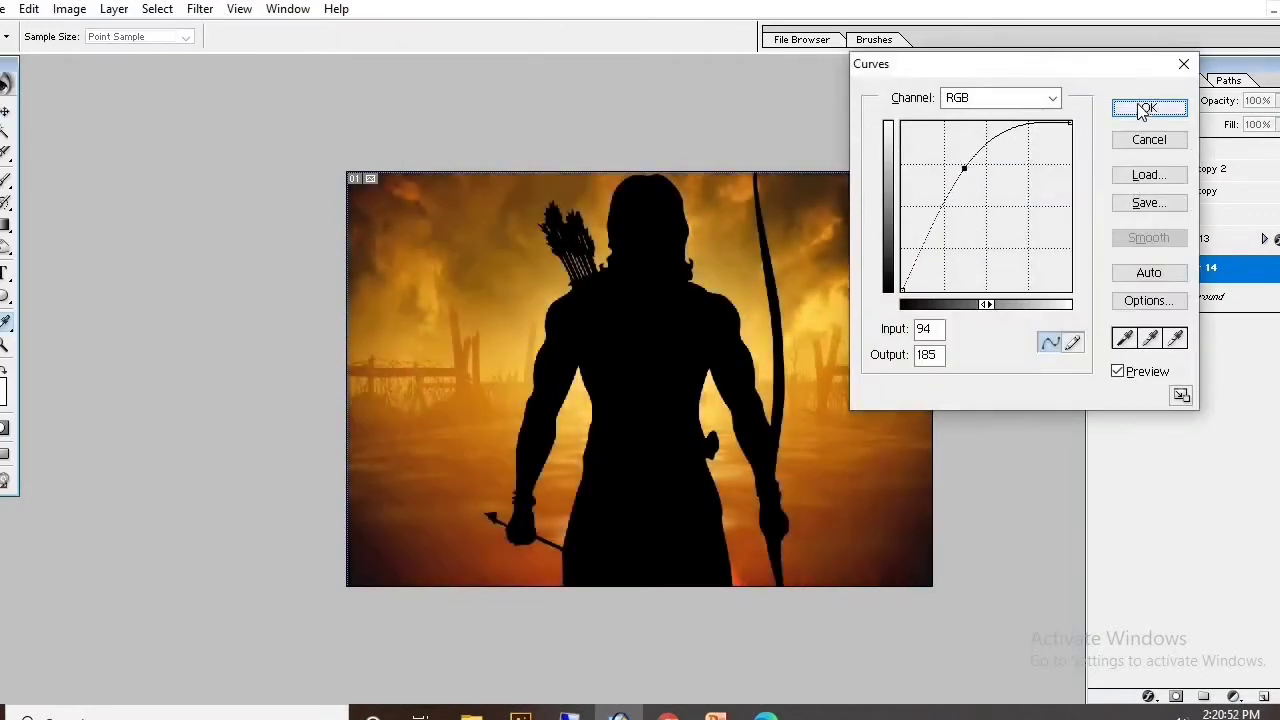
mouse_move(800, 285)
left_mouse_down()
mouse_move(912, 232)
mouse_move(920, 214)
left_mouse_up()
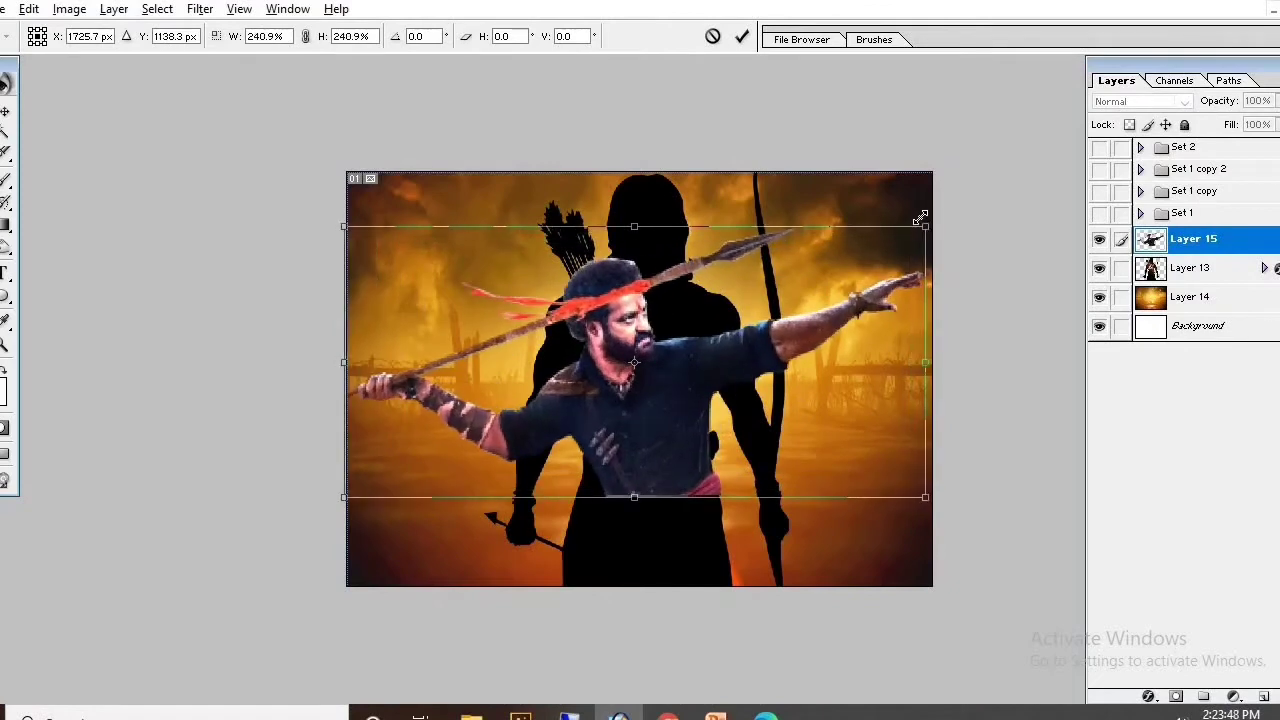
Mask the spear hero, clip a Layer 14 copy over it, and hide the stray hair edge.
key("Return")
left_click(1176, 698)
key("b")
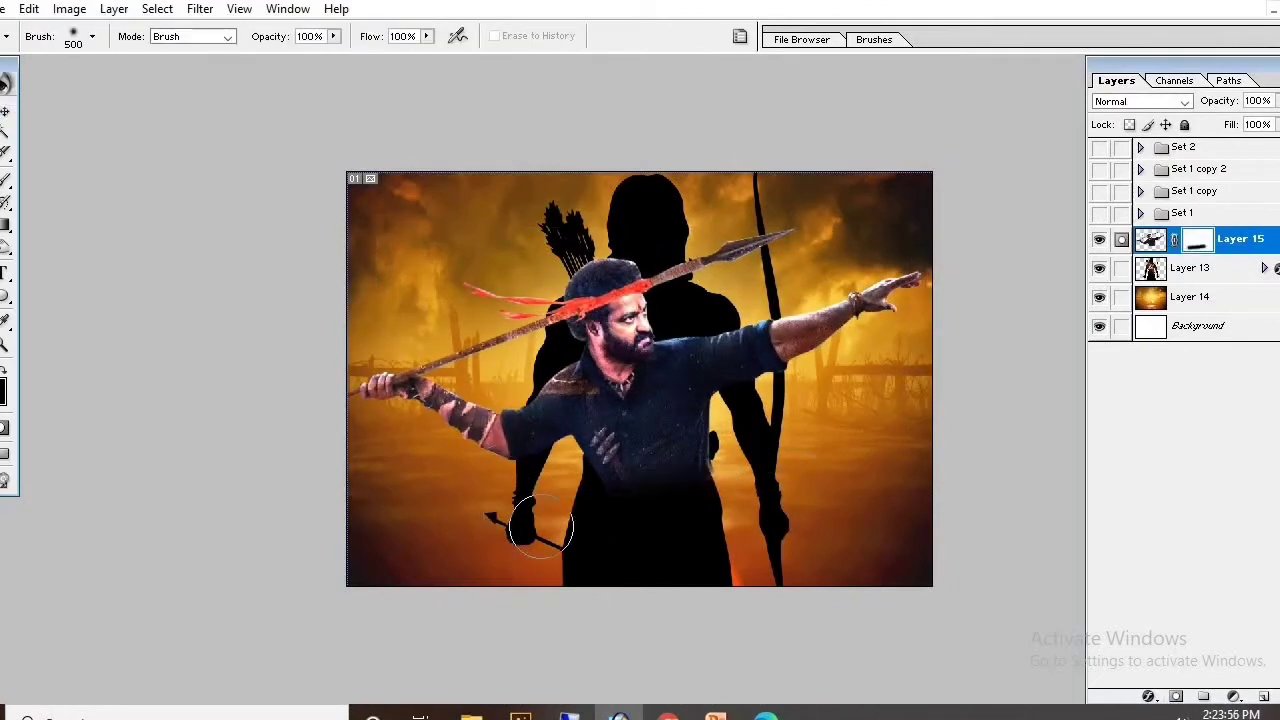
left_click(5, 112)
left_click(1189, 296)
left_click_drag(1189, 296, 1190, 232)
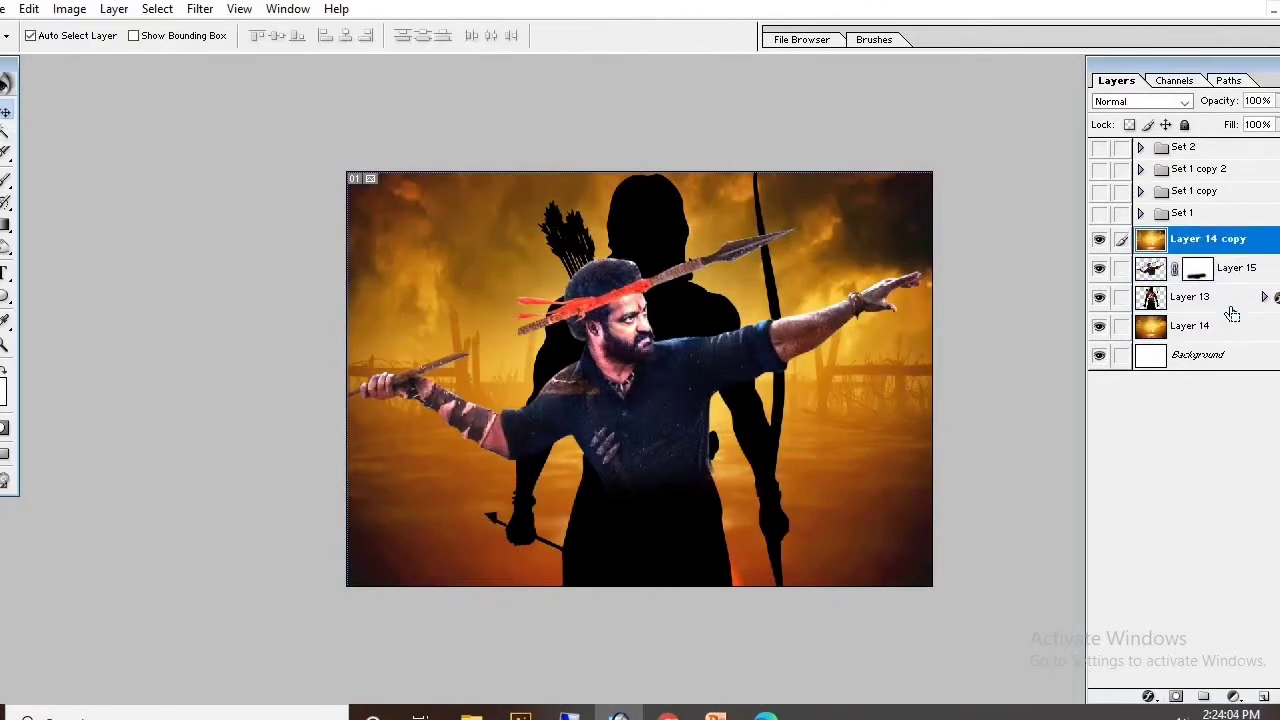
left_click(1140, 101)
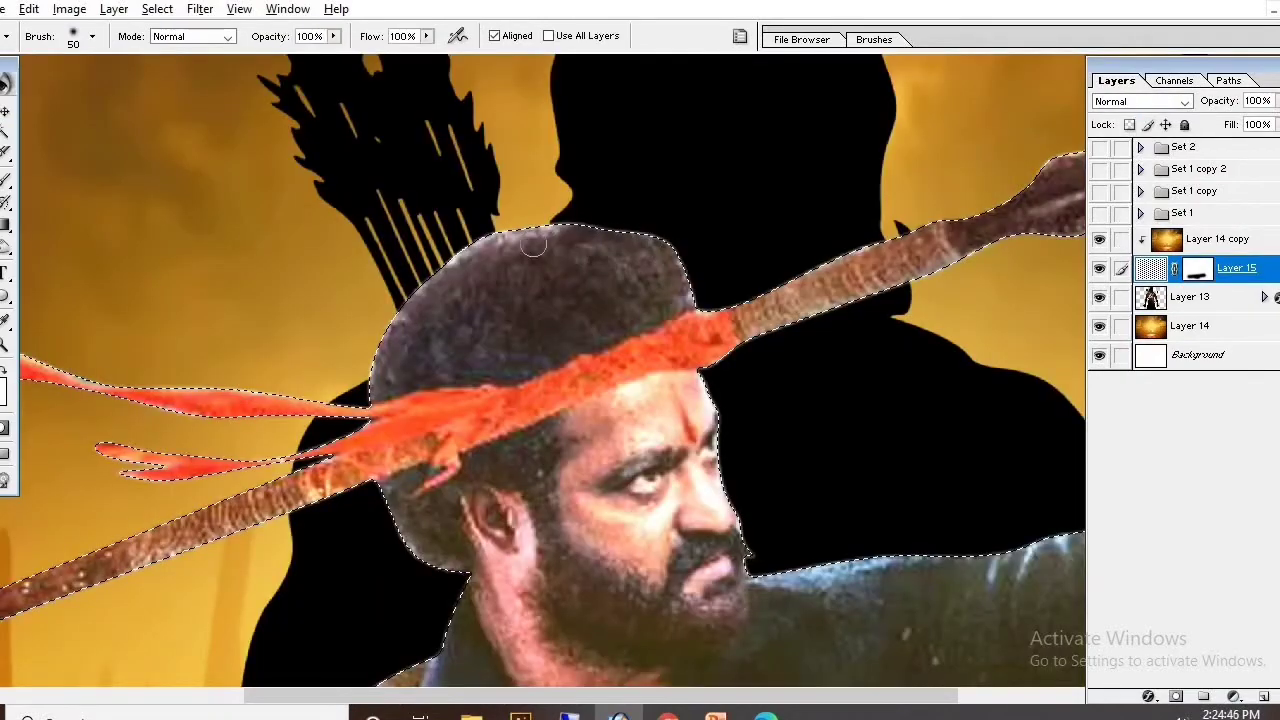
mouse_move(533, 245)
left_mouse_down()
mouse_move(395, 360)
mouse_move(690, 432)
mouse_move(644, 420)
left_mouse_up()
scroll(391, 363, "down", 5)
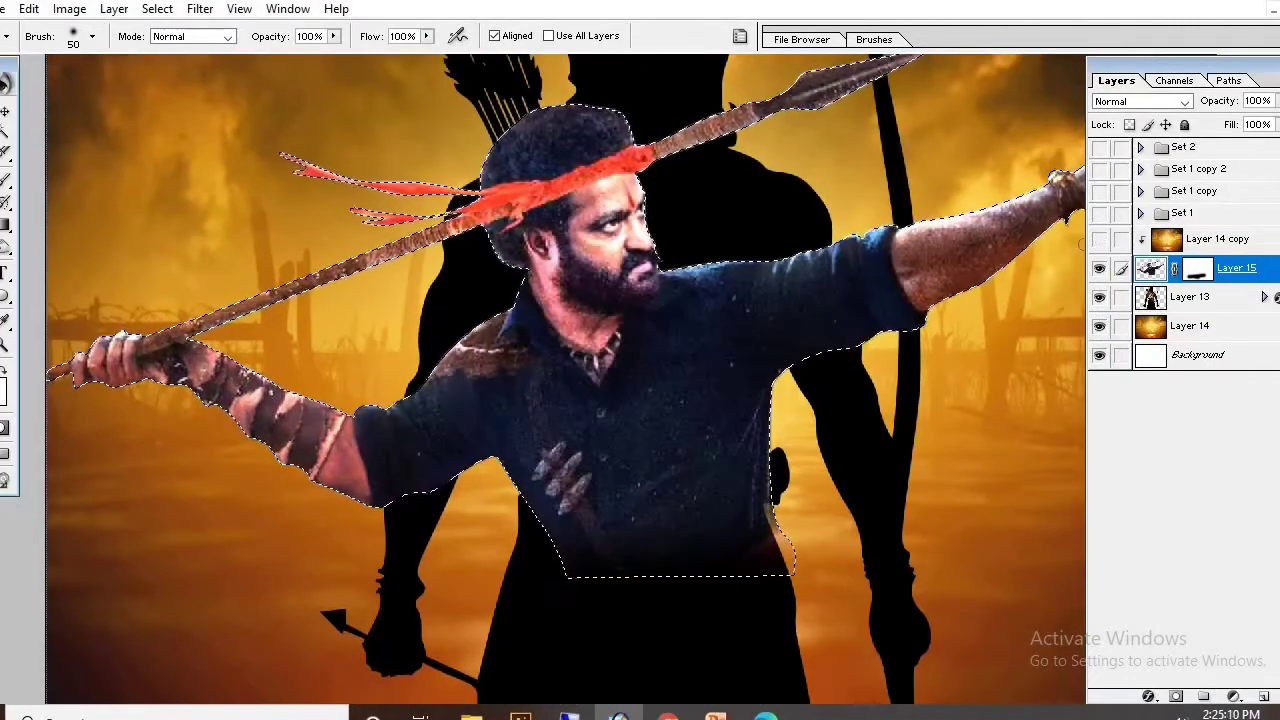
Clone shirt texture over the hero's chest daggers and shoulder with an 80 px brush.
key("ctrl+plus")
scroll(443, 434, "up", 3)
key("bracketright")
key("bracketright")
key("bracketright")
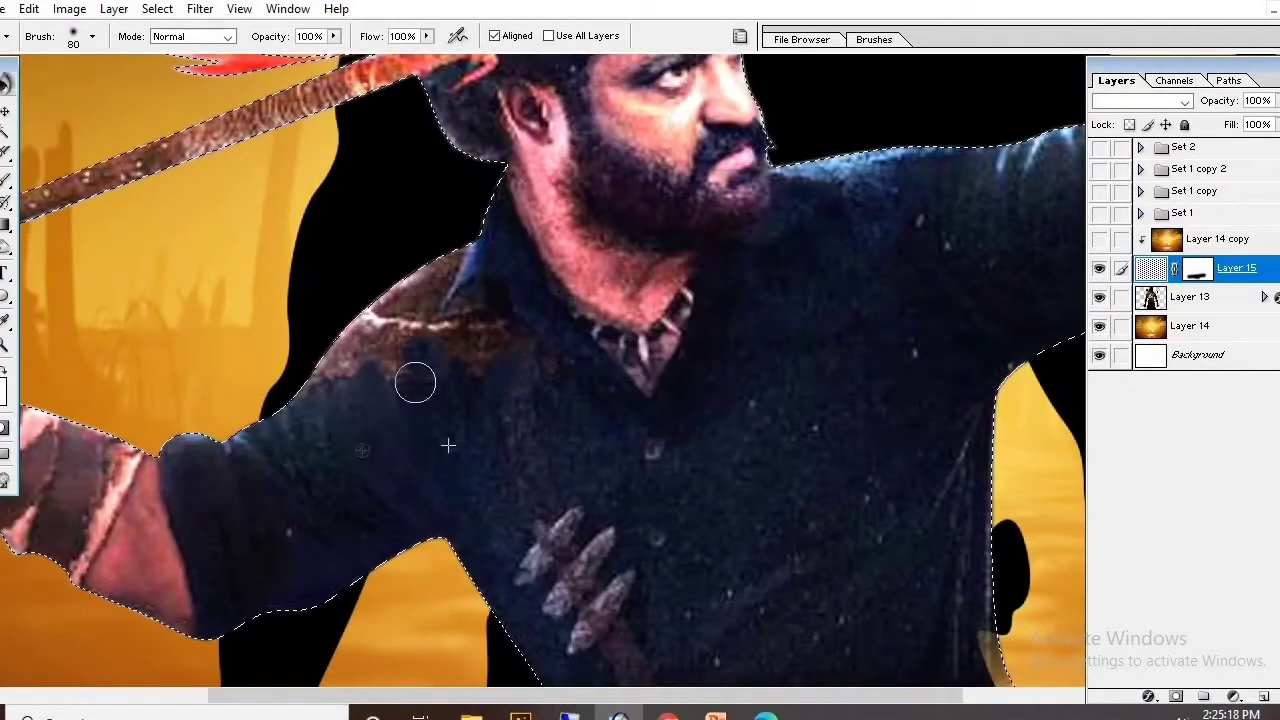
mouse_move(345, 380)
left_mouse_down()
mouse_move(391, 420)
mouse_move(471, 337)
left_mouse_up()
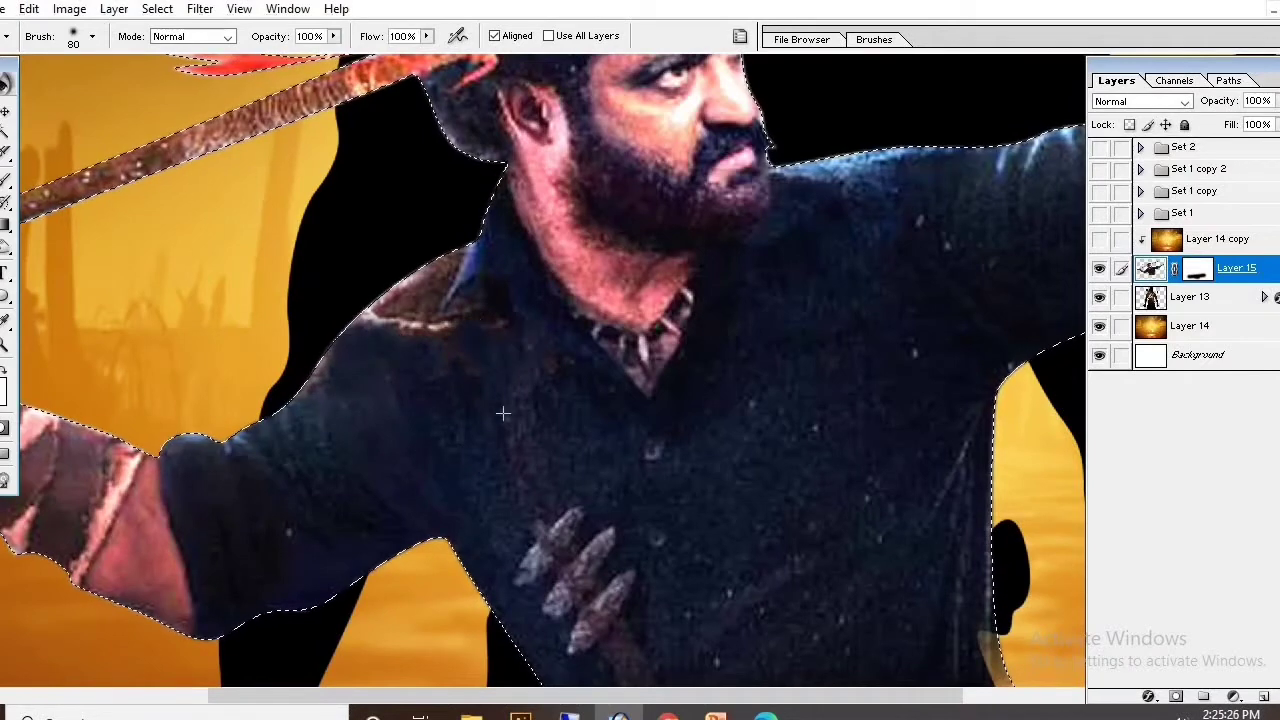
left_click_drag(411, 373, 380, 315)
left_click_drag(440, 262, 423, 274)
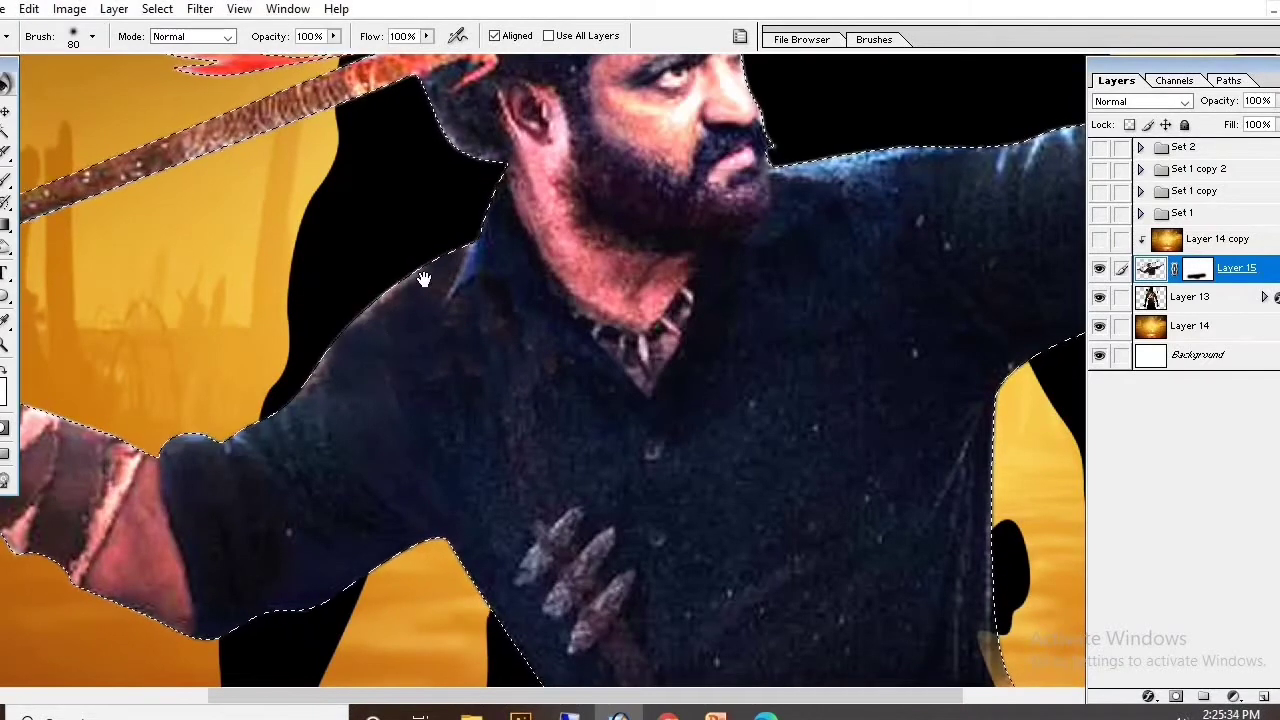
scroll(530, 391, "down", 3)
mouse_move(600, 420)
left_mouse_down()
mouse_move(591, 380)
mouse_move(740, 454)
mouse_move(614, 529)
left_mouse_up()
scroll(742, 538, "up", 5)
scroll(737, 538, "down", 2)
scroll(634, 514, "down", 2)
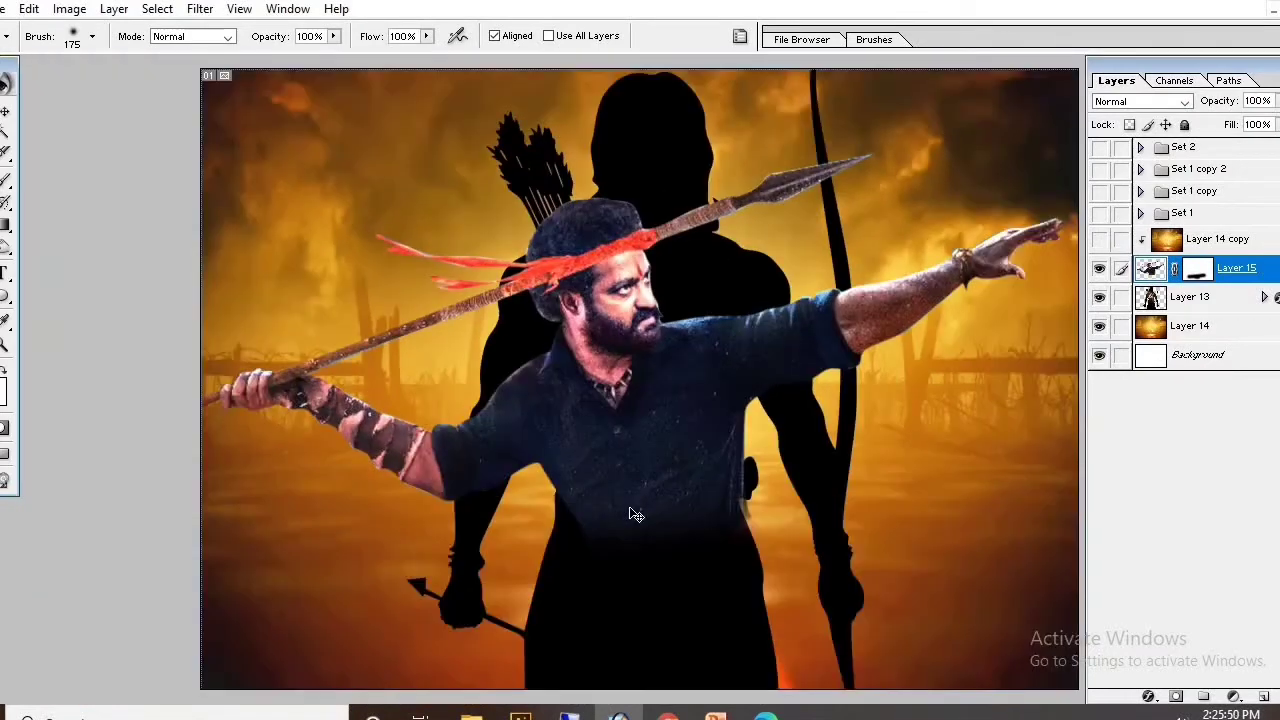
scroll(634, 514, "down", 1)
Duplicate the Layer 14 copy overlay and move it lower and narrower on the poster.
key("v")
left_click(1212, 239)
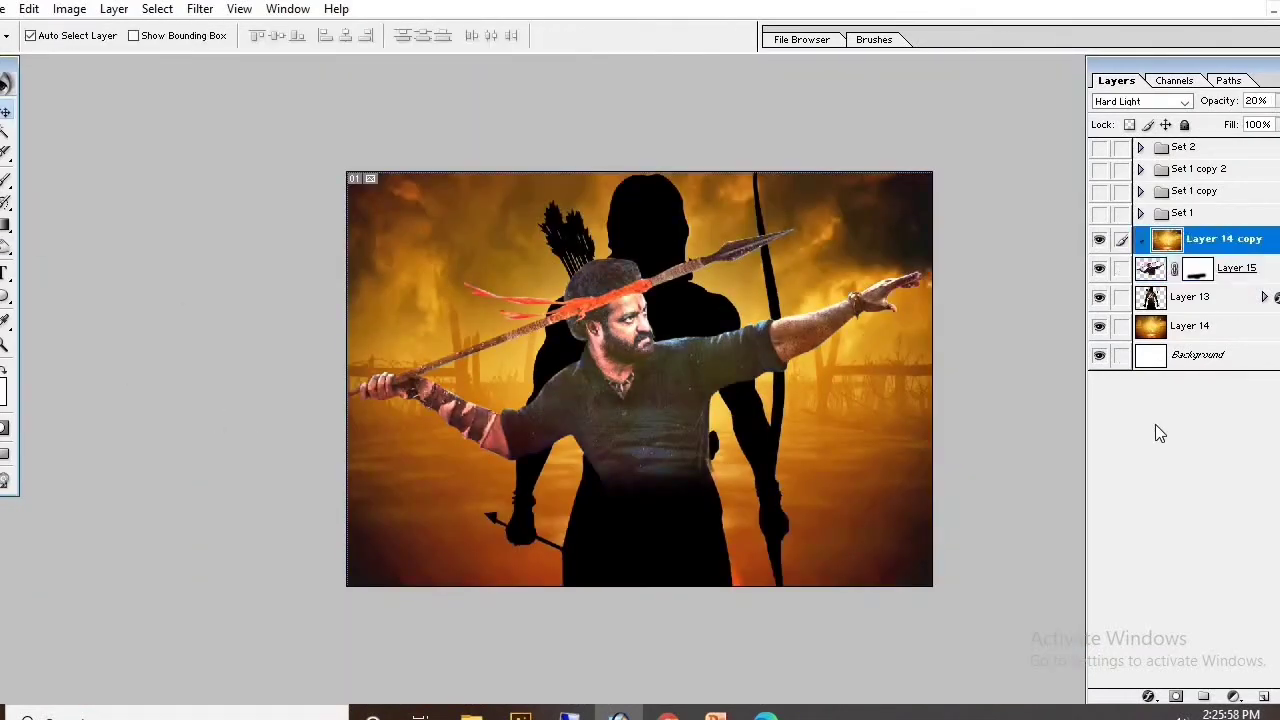
key("ctrl+j")
key("ctrl+t")
left_click_drag(757, 370, 763, 506)
key("Return")
key("ctrl+t")
key("Return")
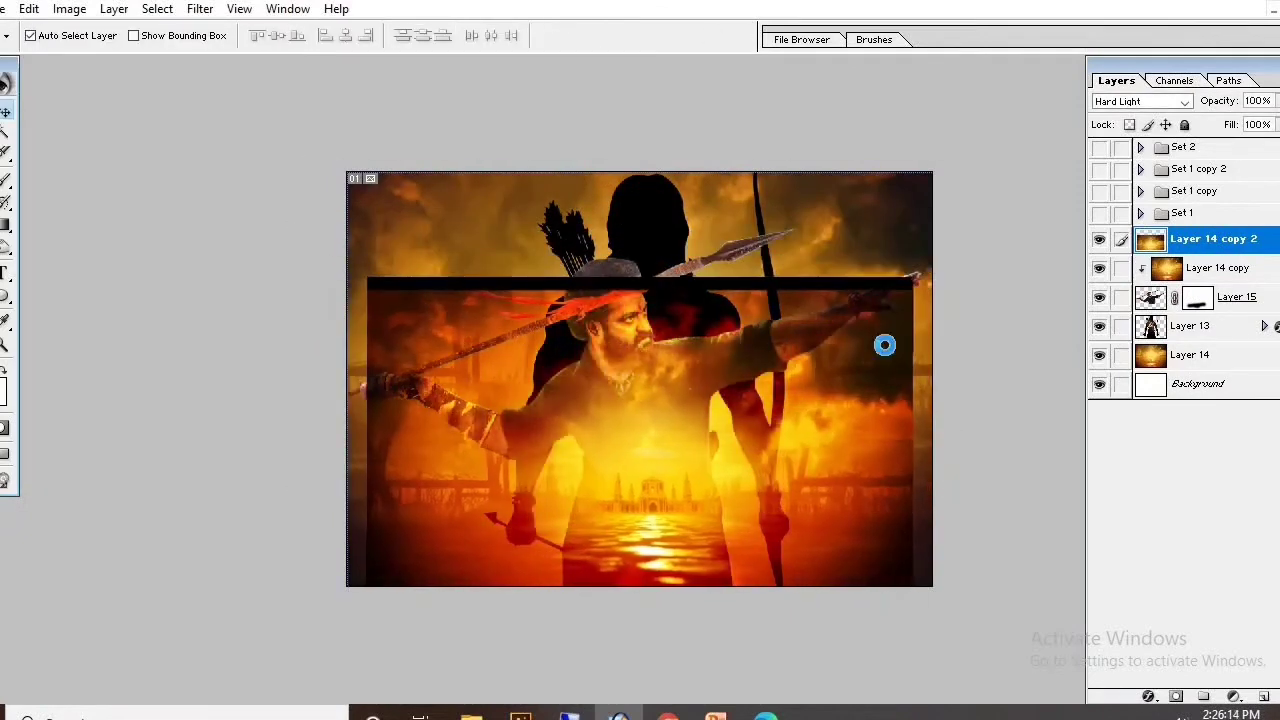
Erase the copy's hard top band with a 1100 px brush and show Set 2 through Set 1.
key("e")
key("0")
key("bracketright")
left_click_drag(430, 430, 971, 286)
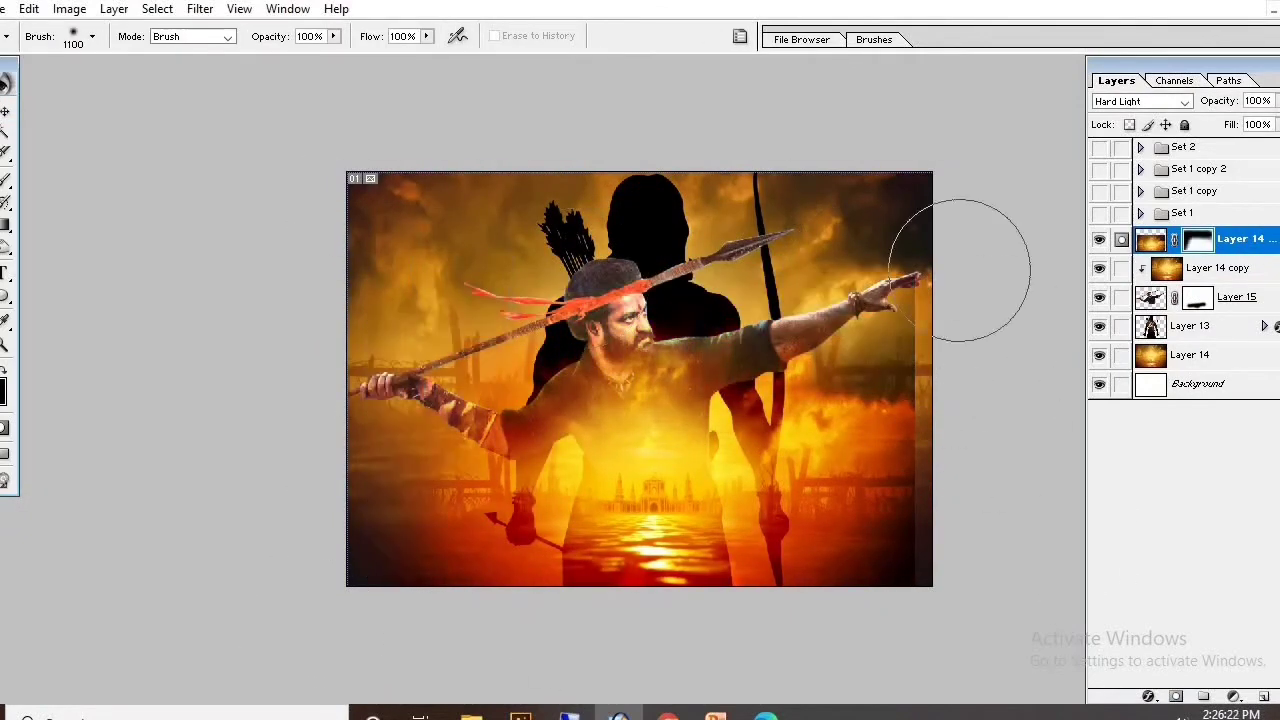
key("v")
left_click_drag(1099, 147, 1099, 213)
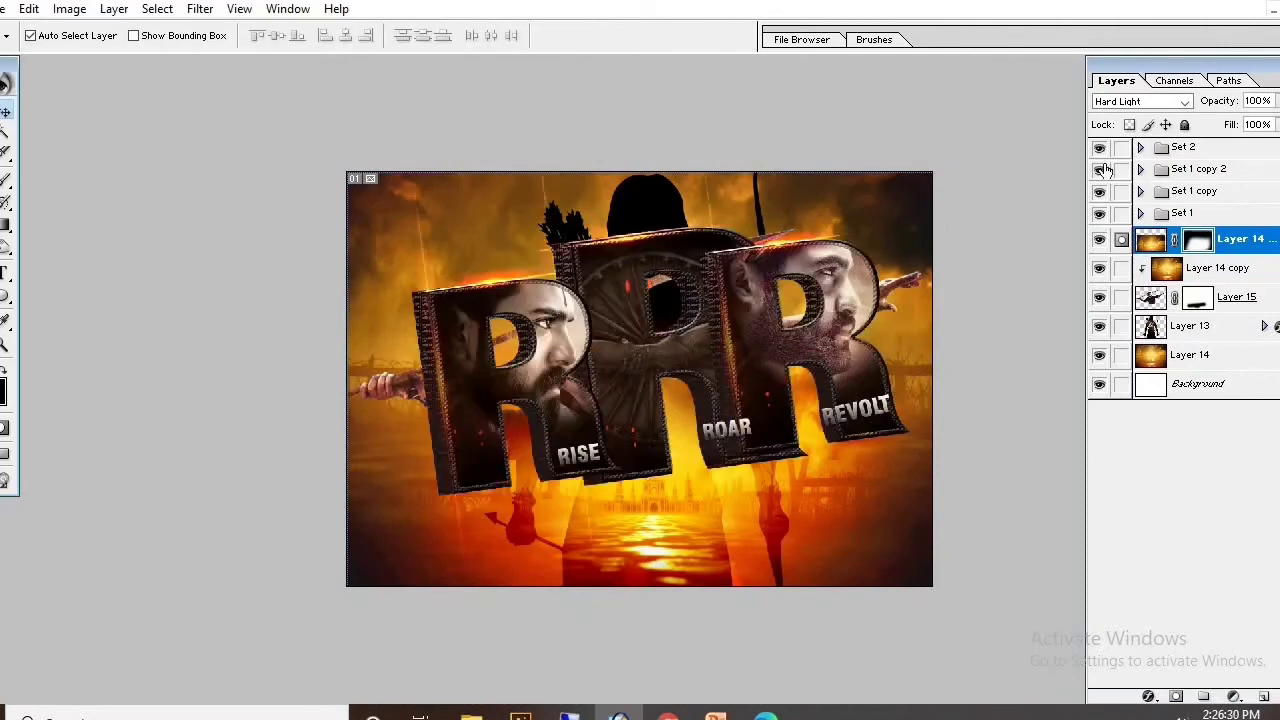
Move the Set 2 RRR title lower and scale it to 77.1%, then fit the view.
left_click(1193, 354)
key("ctrl+plus")
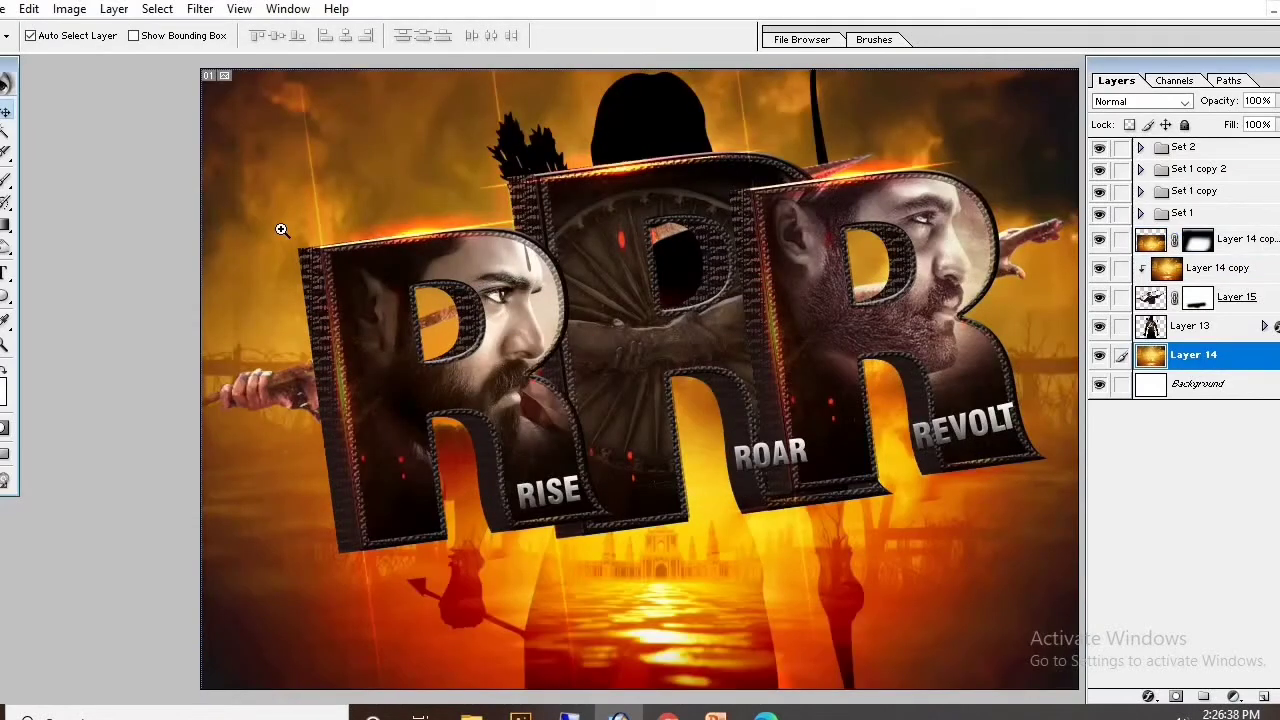
left_click(1122, 151)
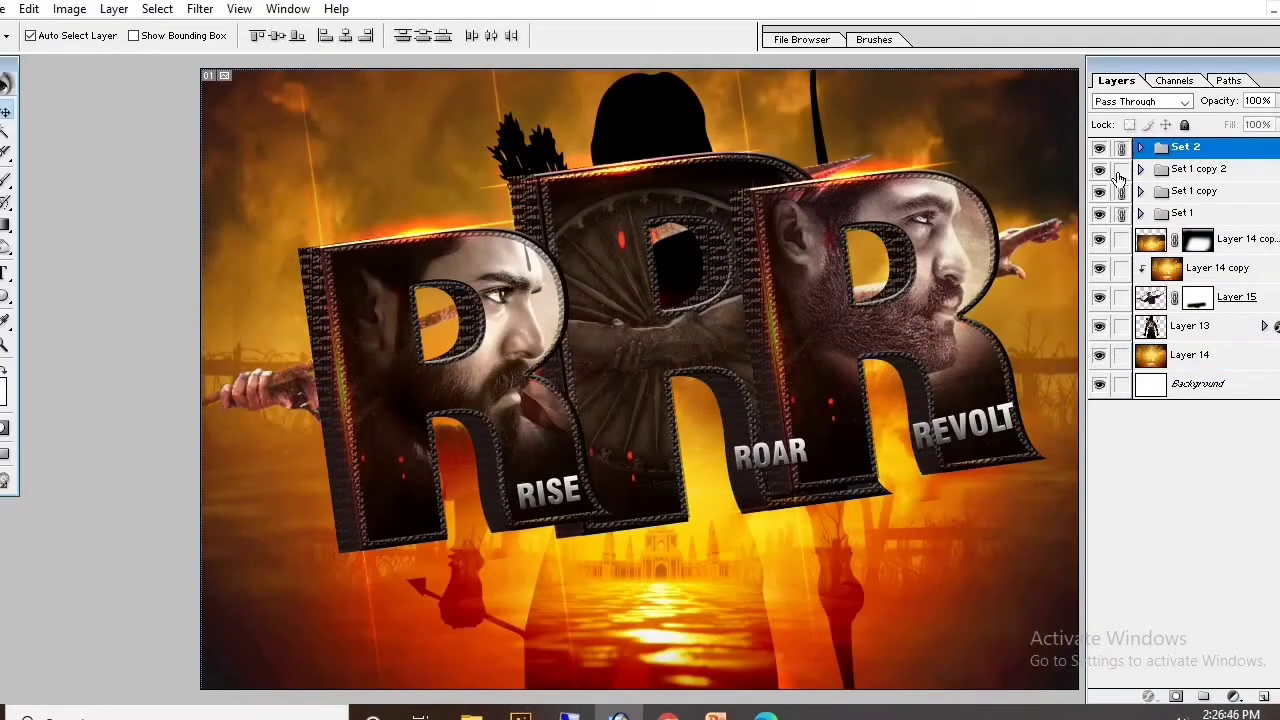
key("ctrl+minus")
key("ctrl+minus")
key("ctrl+t")
left_click_drag(690, 362, 683, 422)
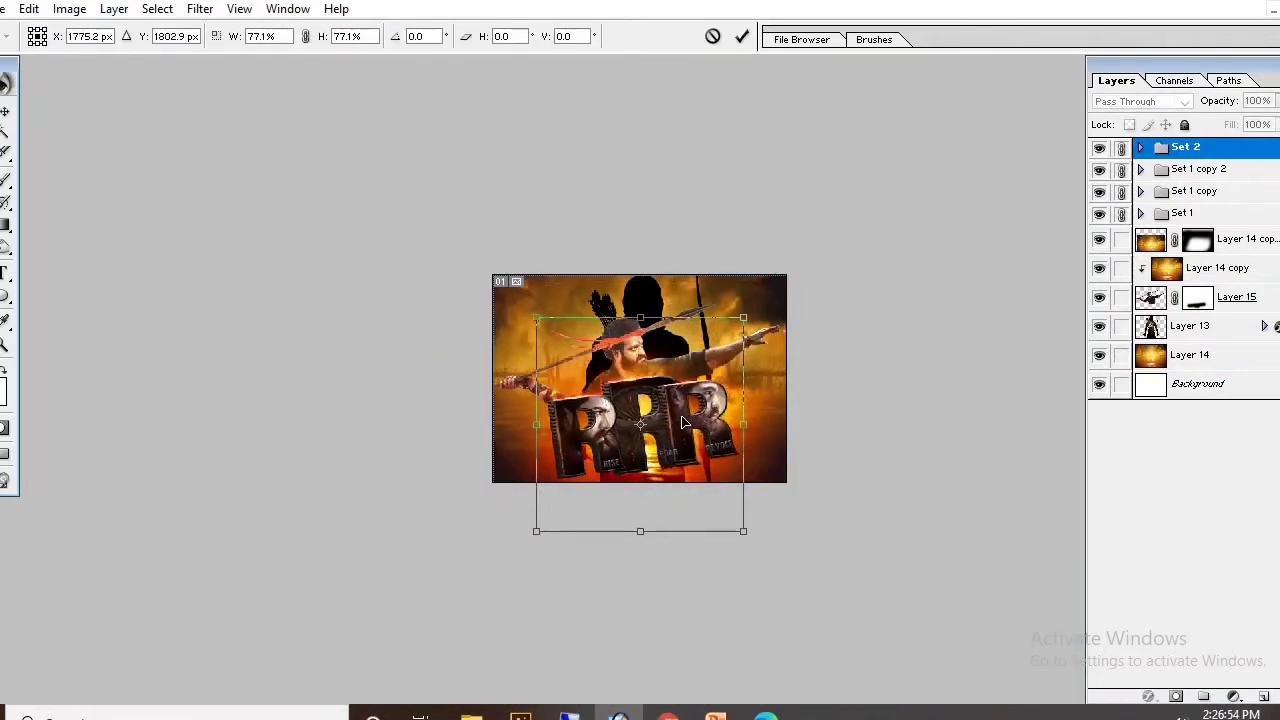
left_click_drag(743, 318, 734, 326)
key("Return")
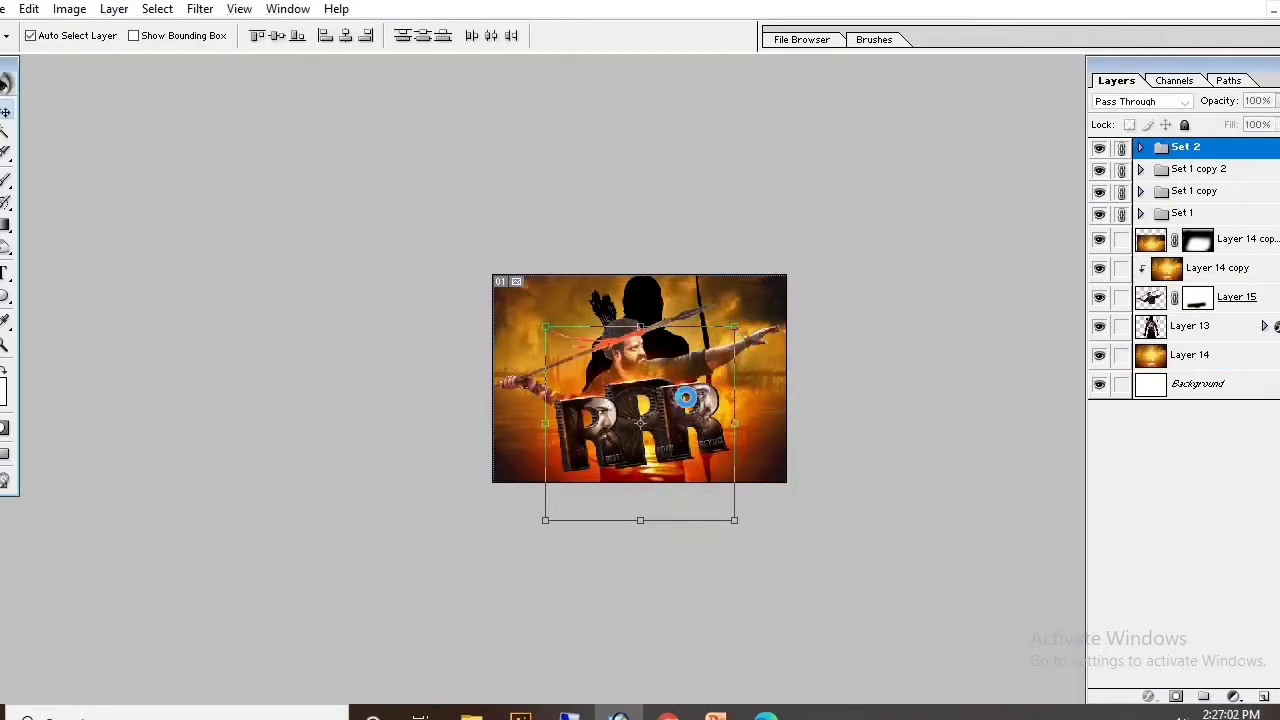
key("ctrl+0")
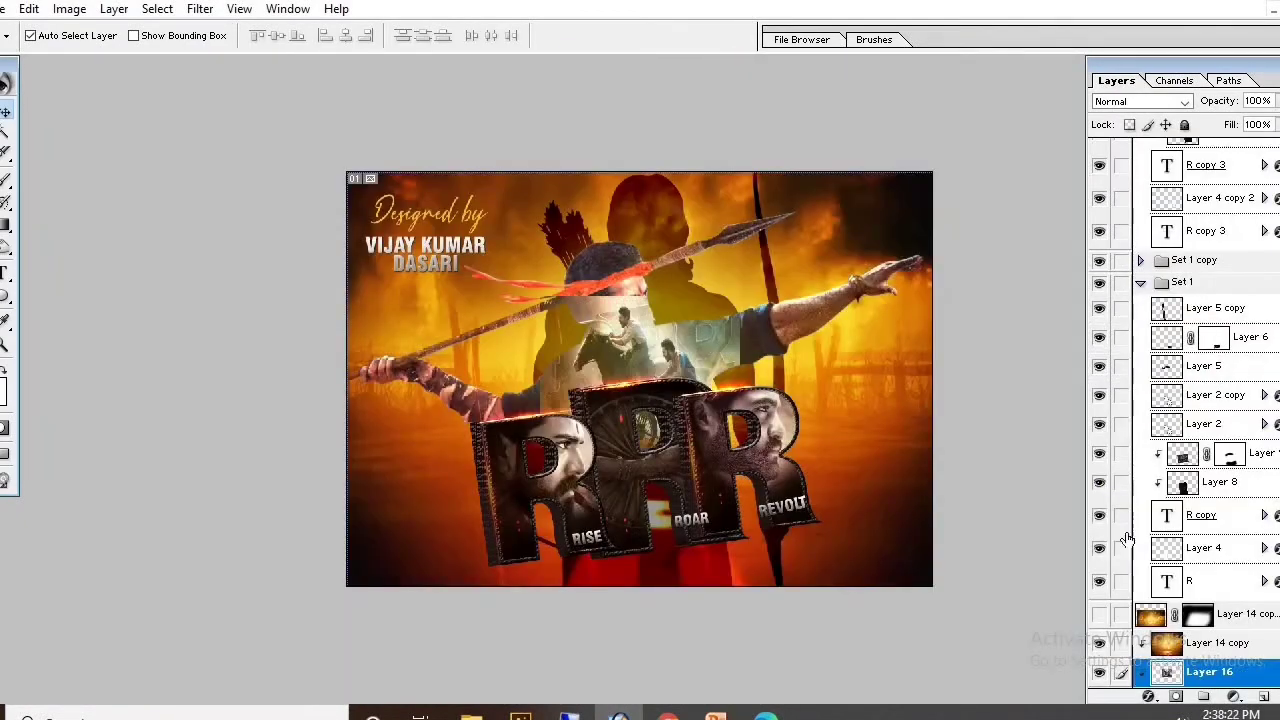
Take the riders' Layer 16 out of its group, move it right, and set 40% opacity.
left_click_drag(1215, 252, 1215, 255)
left_click(1140, 282)
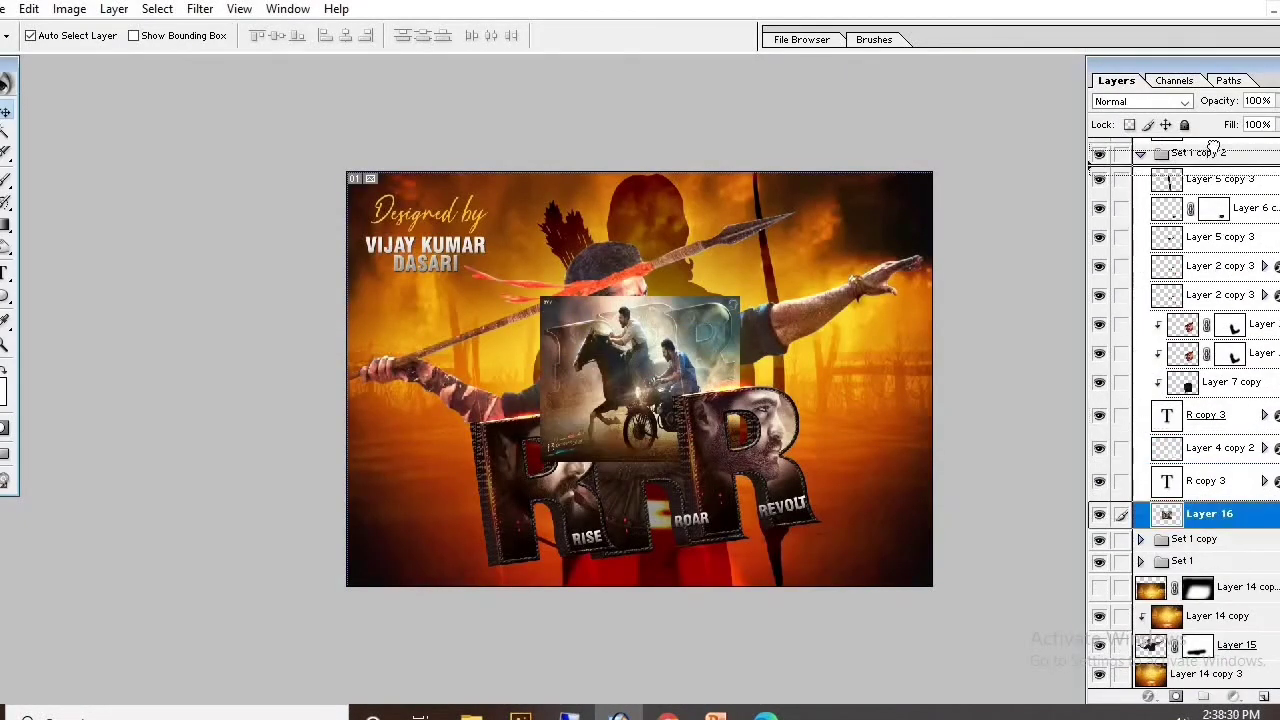
key("ctrl+]")
key("ctrl+t")
mouse_move(669, 330)
left_mouse_down()
mouse_move(886, 373)
mouse_move(886, 327)
left_mouse_up()
key("Return")
key("4")
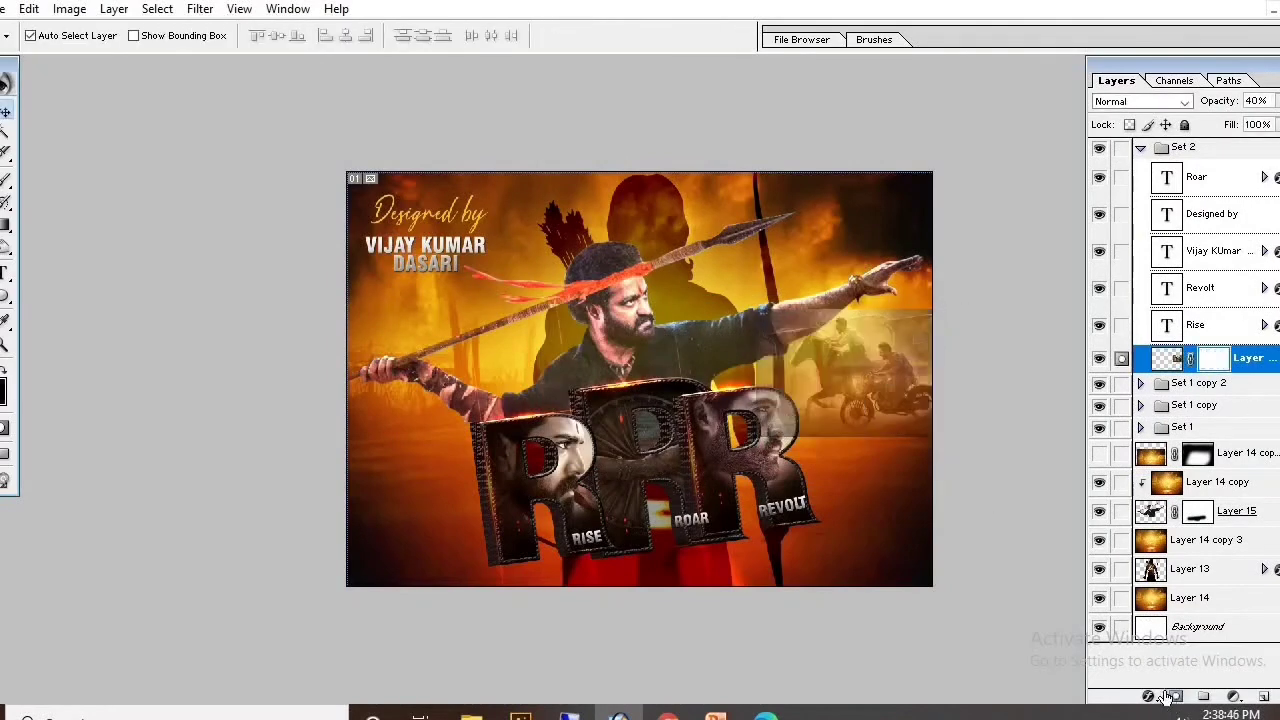
Mask away the riders' hard edges and the area near the arm and road.
key("e")
left_click_drag(681, 398, 910, 330)
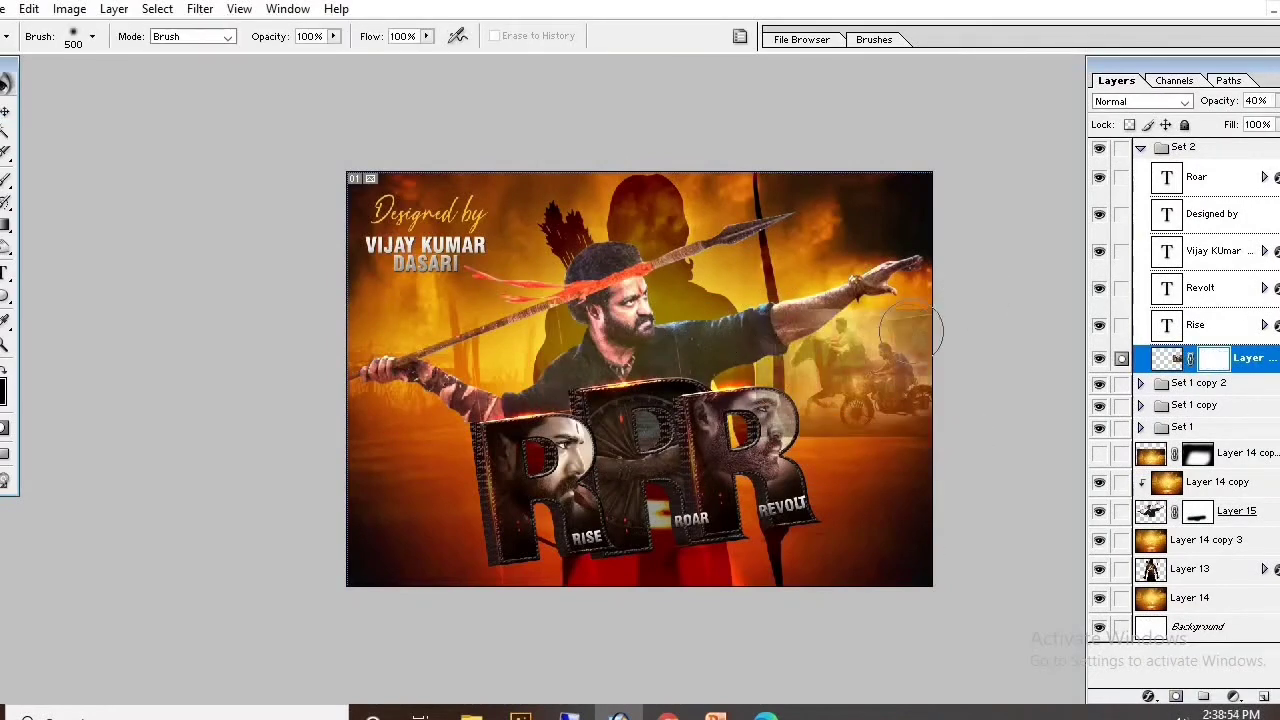
left_click_drag(798, 283, 853, 483)
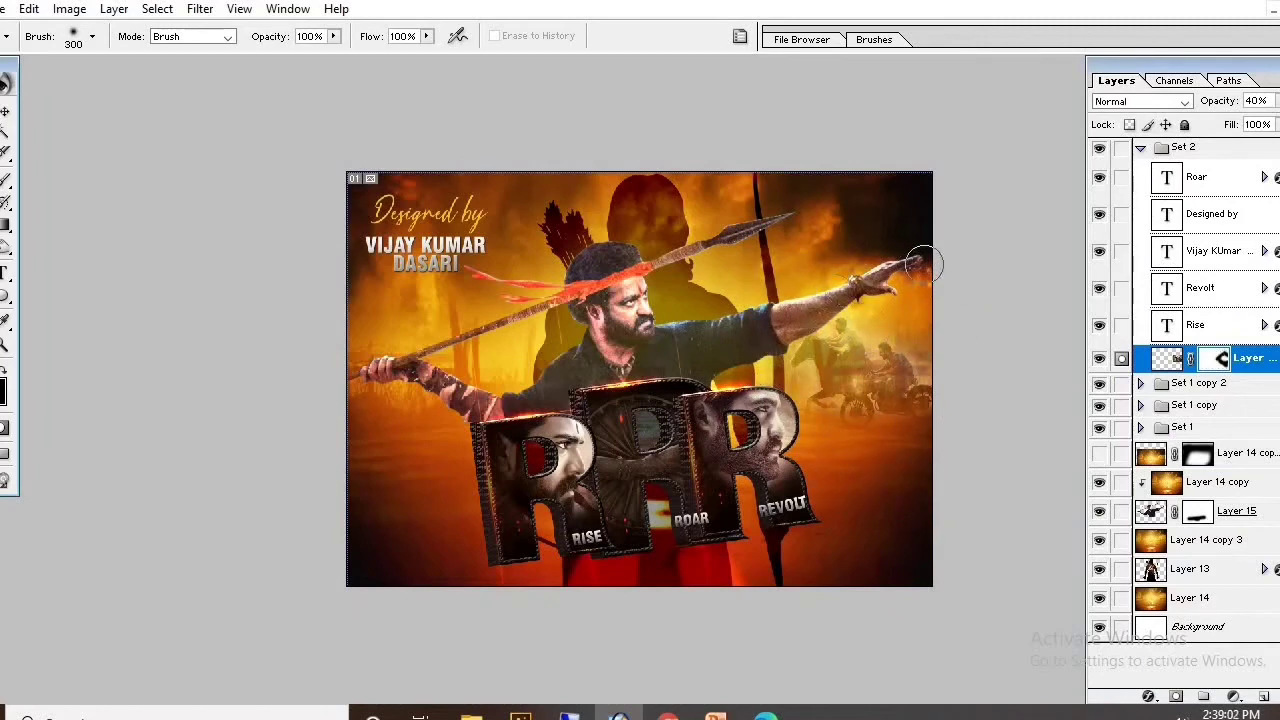
left_click(5, 113)
left_click(1168, 358)
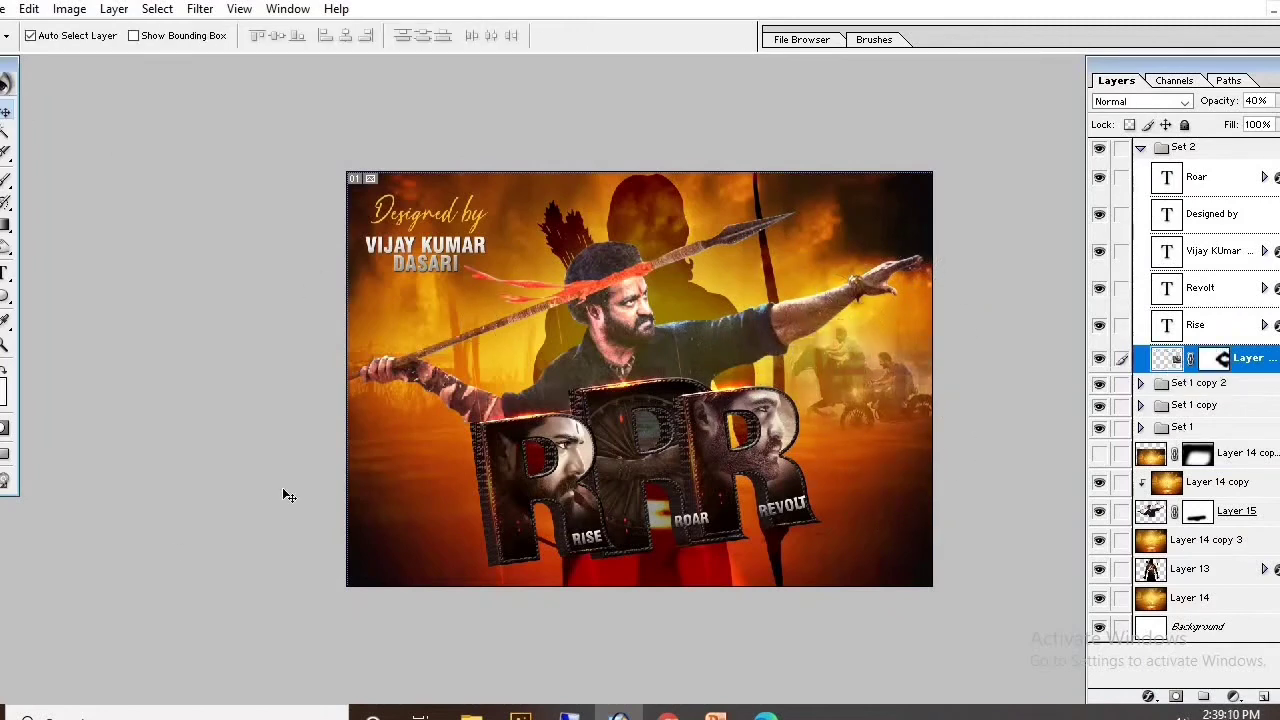
left_click(1225, 245)
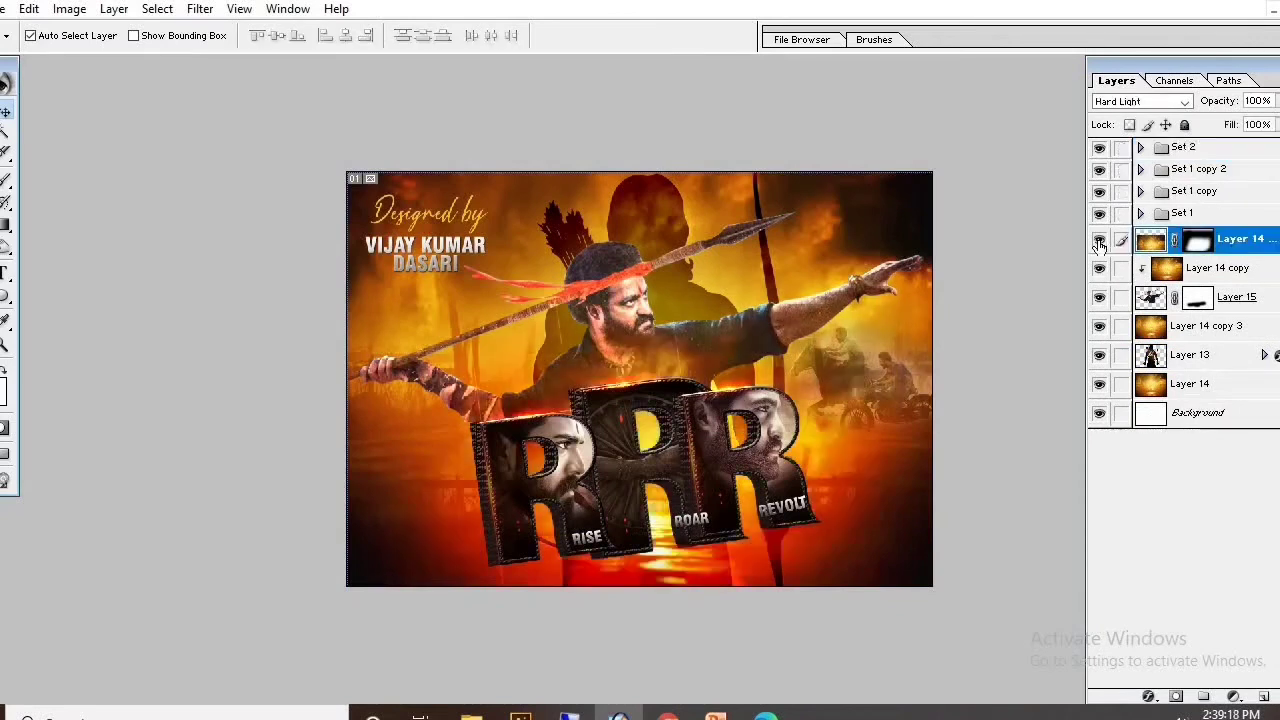
Add Layer 17, stretch it to 223% width with a -2.7° tilt, and set 60% opacity.
left_click(1234, 696)
key("b")
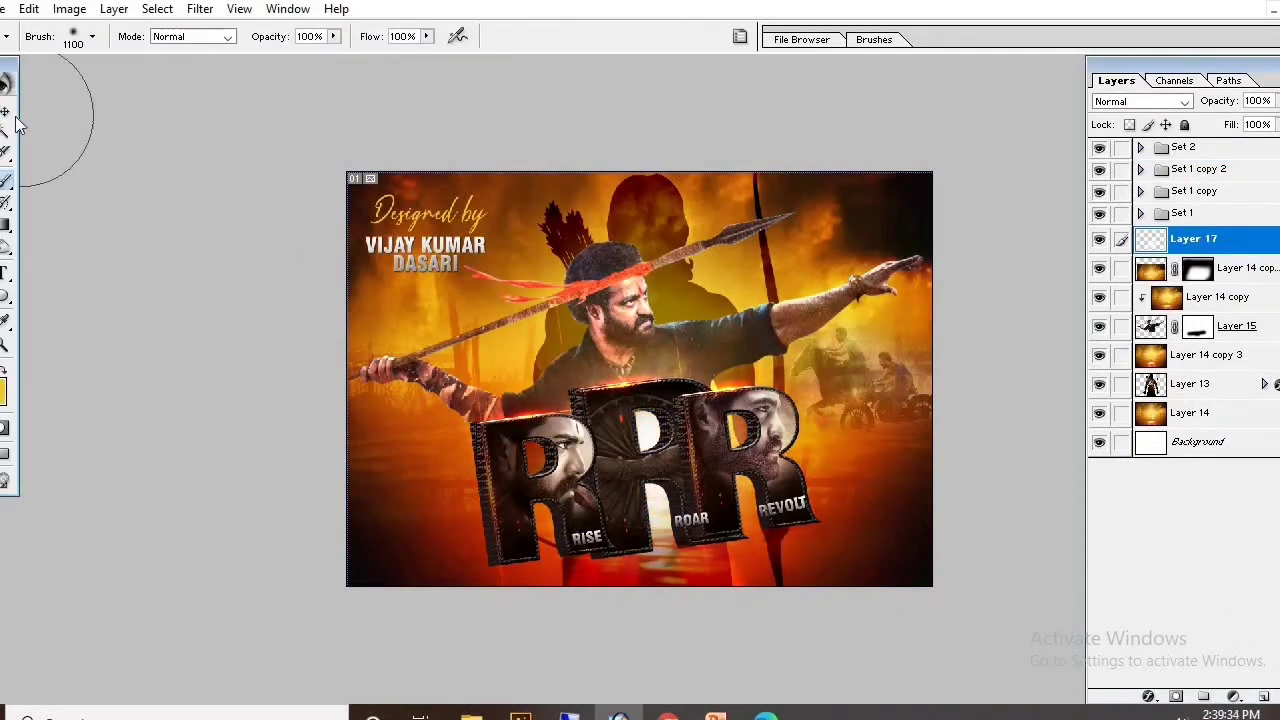
key("ctrl+t")
mouse_move(817, 446)
left_mouse_down()
mouse_move(1005, 395)
mouse_move(855, 405)
left_mouse_up()
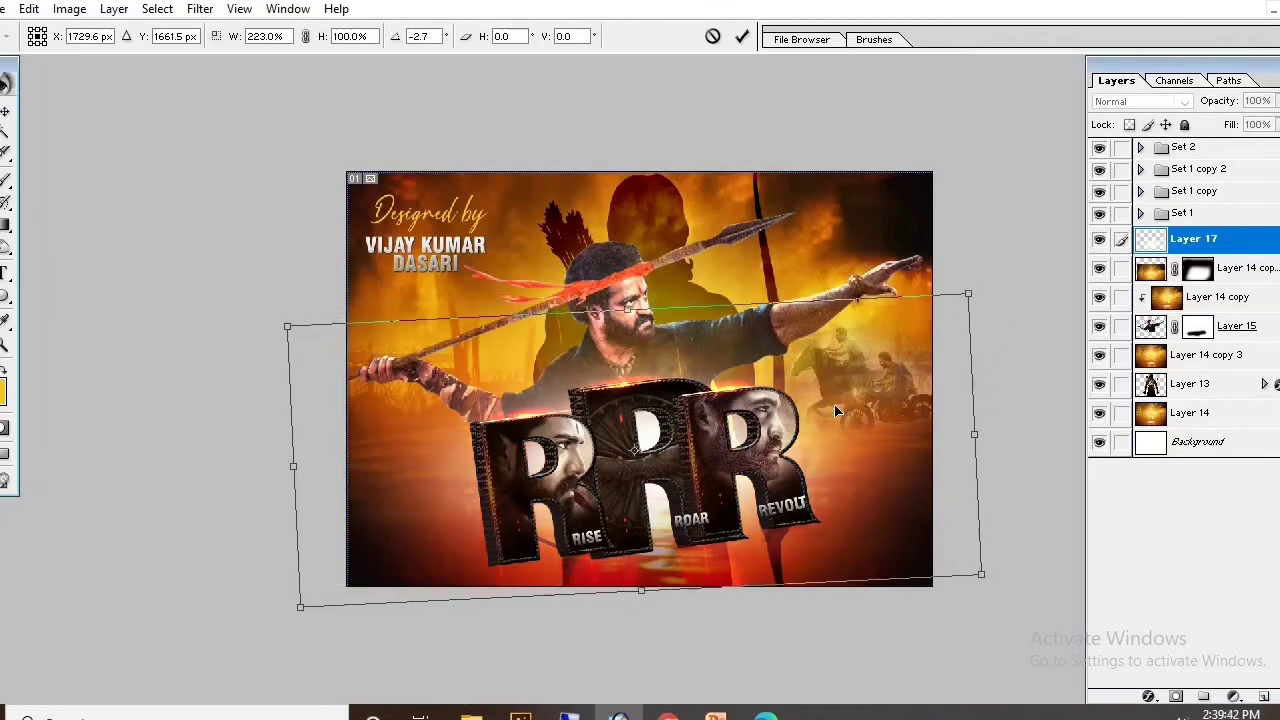
left_click_drag(995, 266, 1003, 266)
key("Return")
key("7")
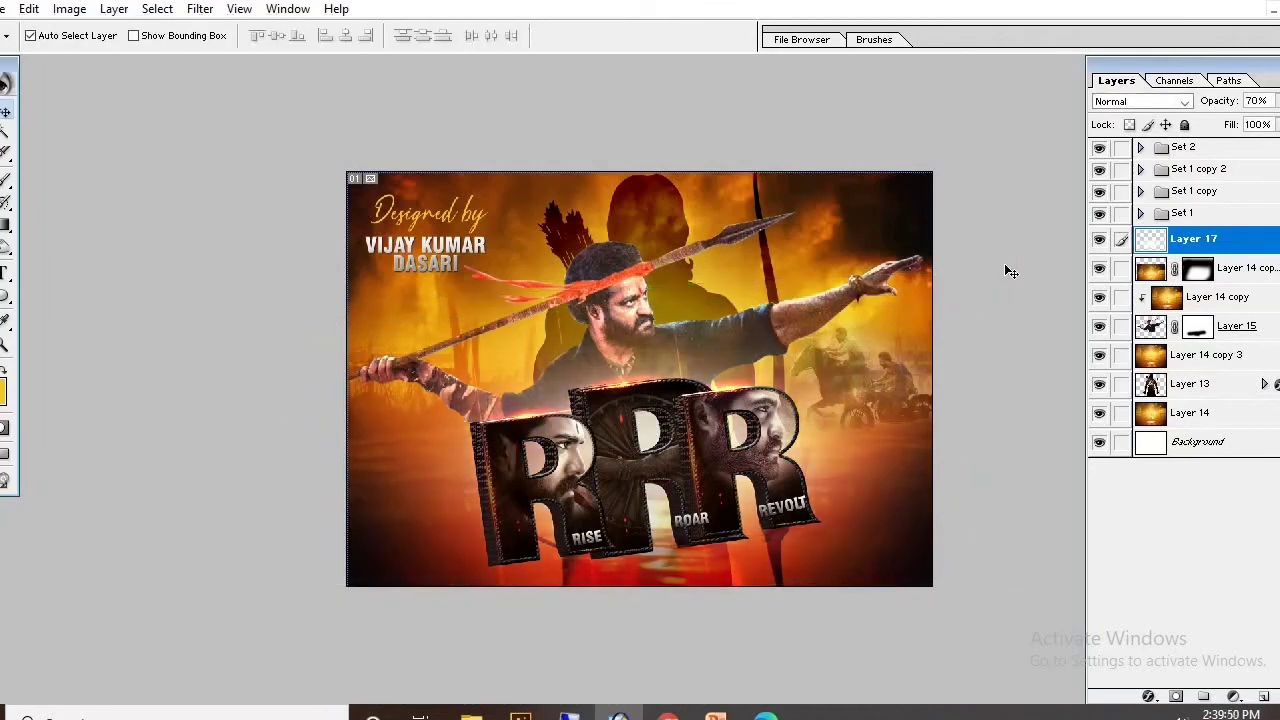
key("6")
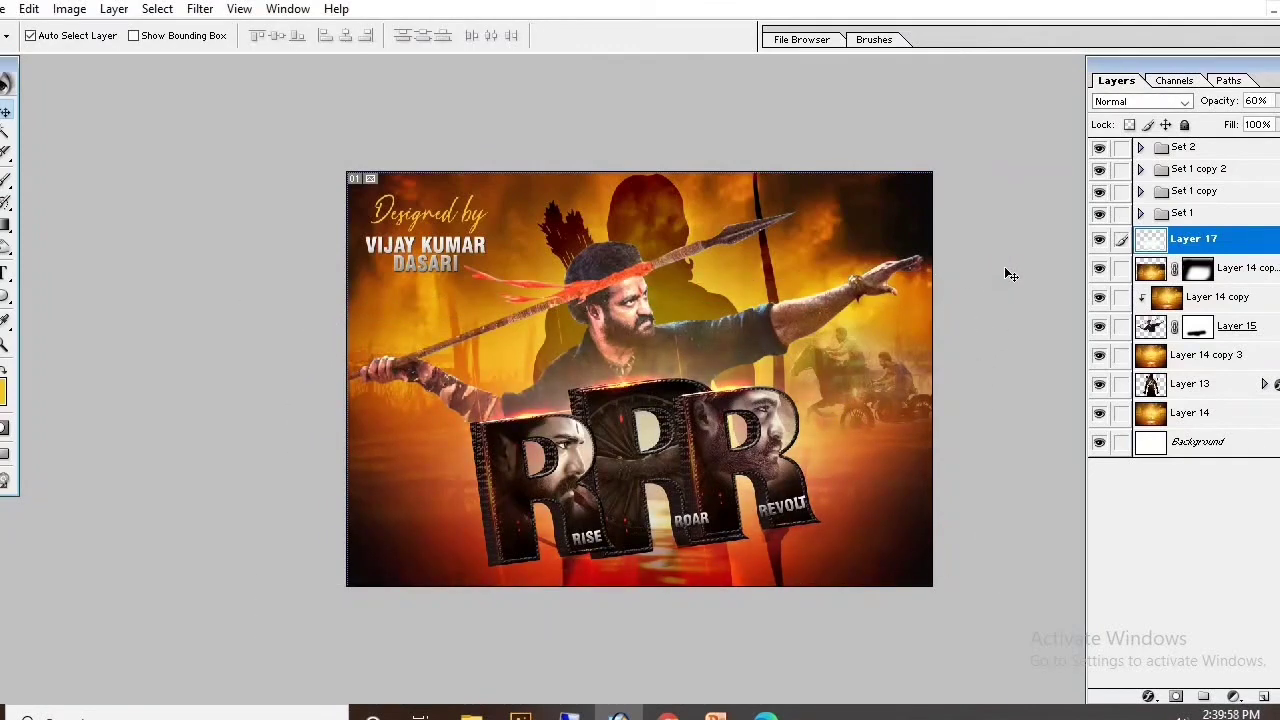